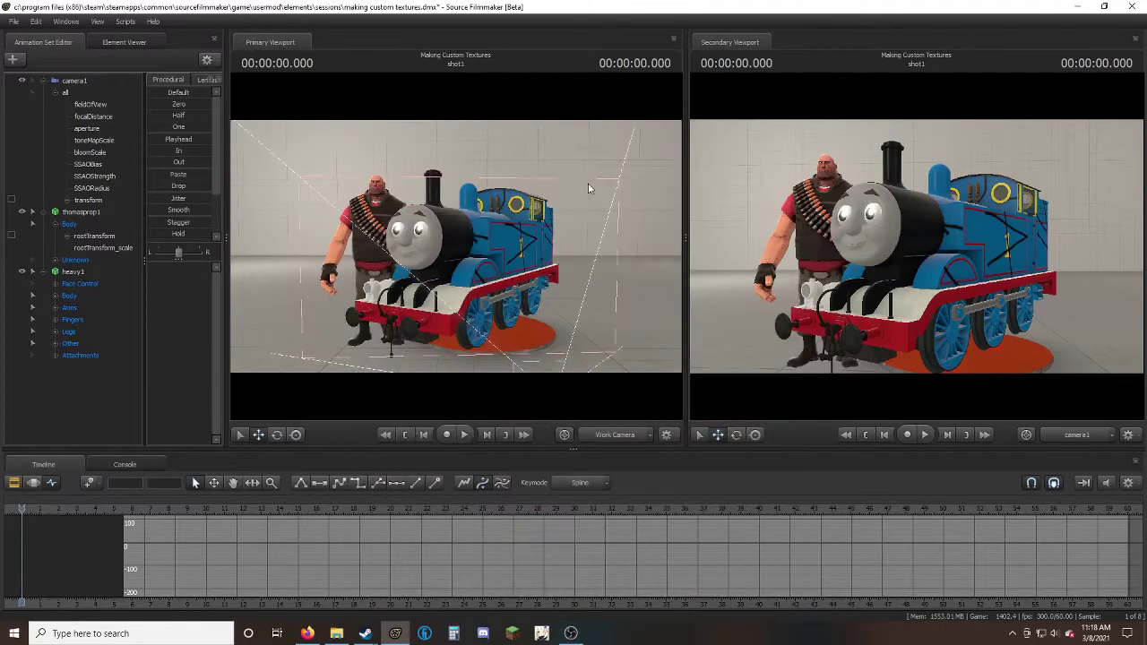
# Examine the Thomas locomotive's body textures in the primary viewport from several distances and angles.
pyautogui.press('w')
pyautogui.moveTo(588, 188); pyautogui.dragTo(566, 187)
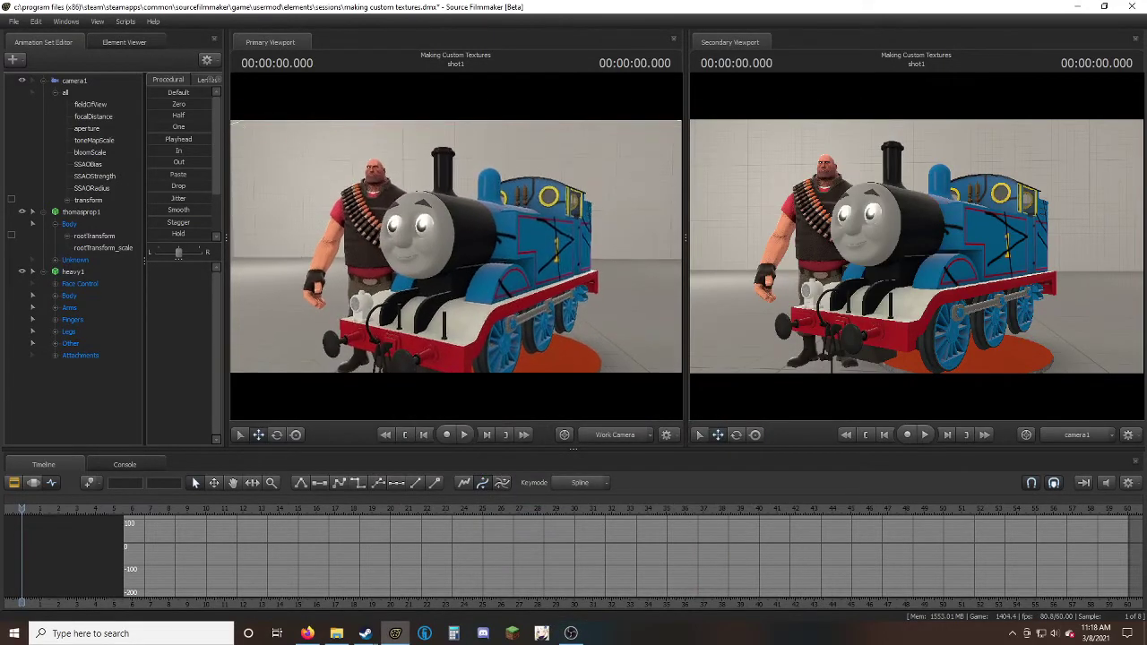
pyautogui.moveTo(456, 252); pyautogui.dragTo(456, 248)
pyautogui.press('s')
pyautogui.moveTo(633, 327); pyautogui.dragTo(632, 328)
pyautogui.press('d')
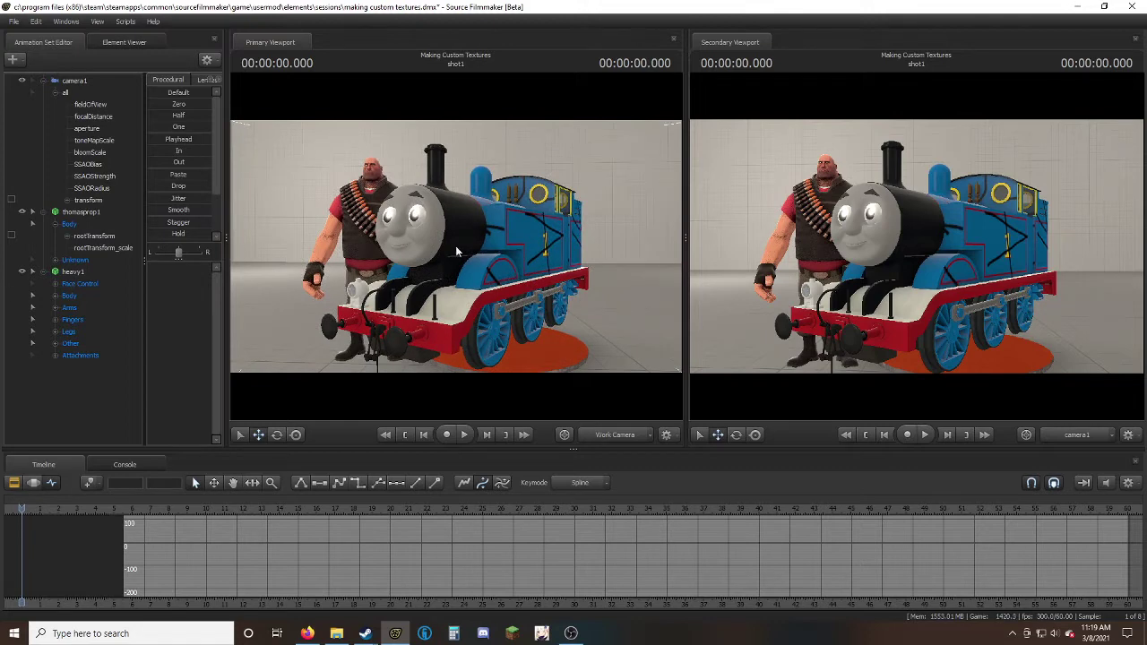
pyautogui.moveTo(455, 251); pyautogui.dragTo(455, 251)
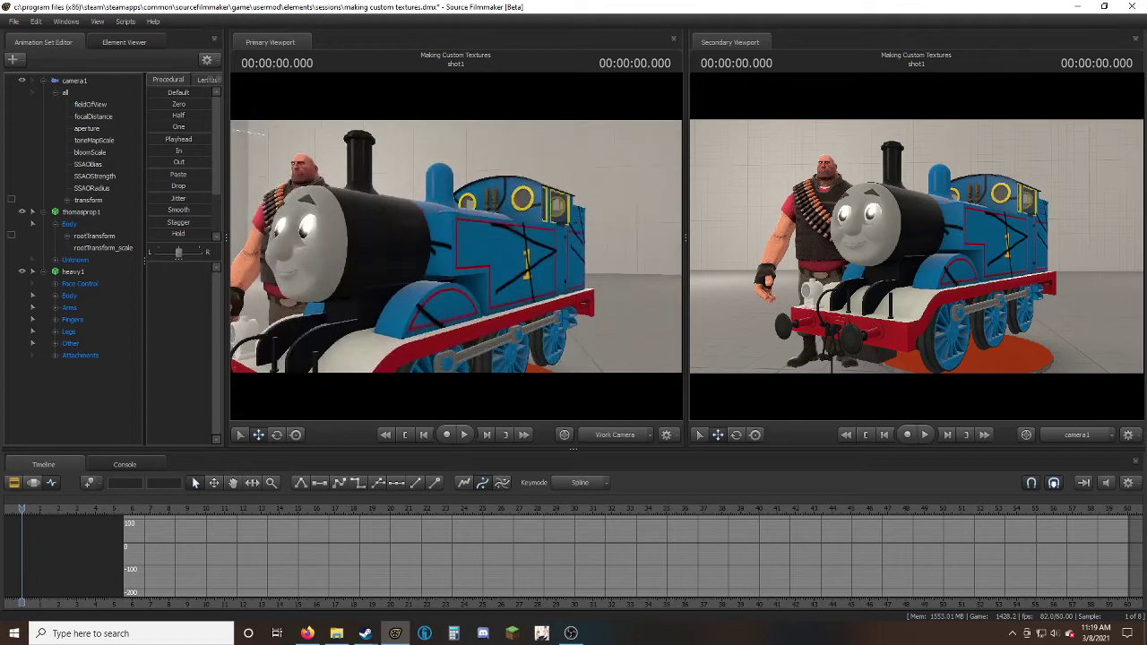
# Switch to Firefox, view the Nem's Tools VTFLib download page from the vtfedit search results, and return to the results.
pyautogui.click(308, 631)
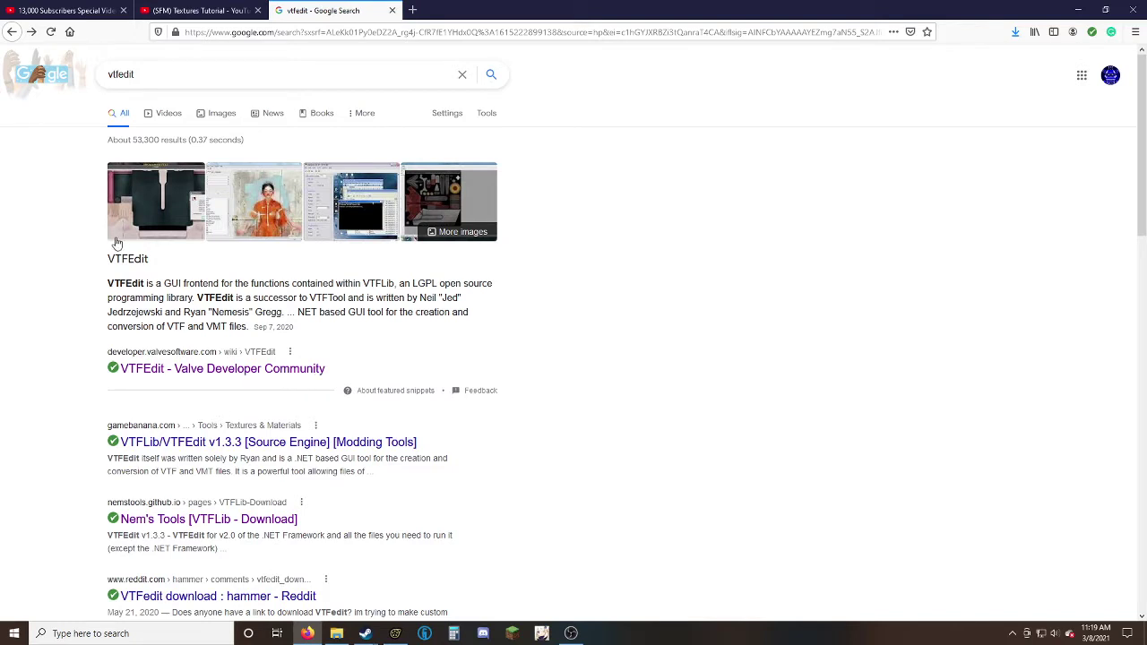
pyautogui.moveTo(106, 258); pyautogui.dragTo(174, 260)
pyautogui.click(259, 276)
pyautogui.click(268, 520)
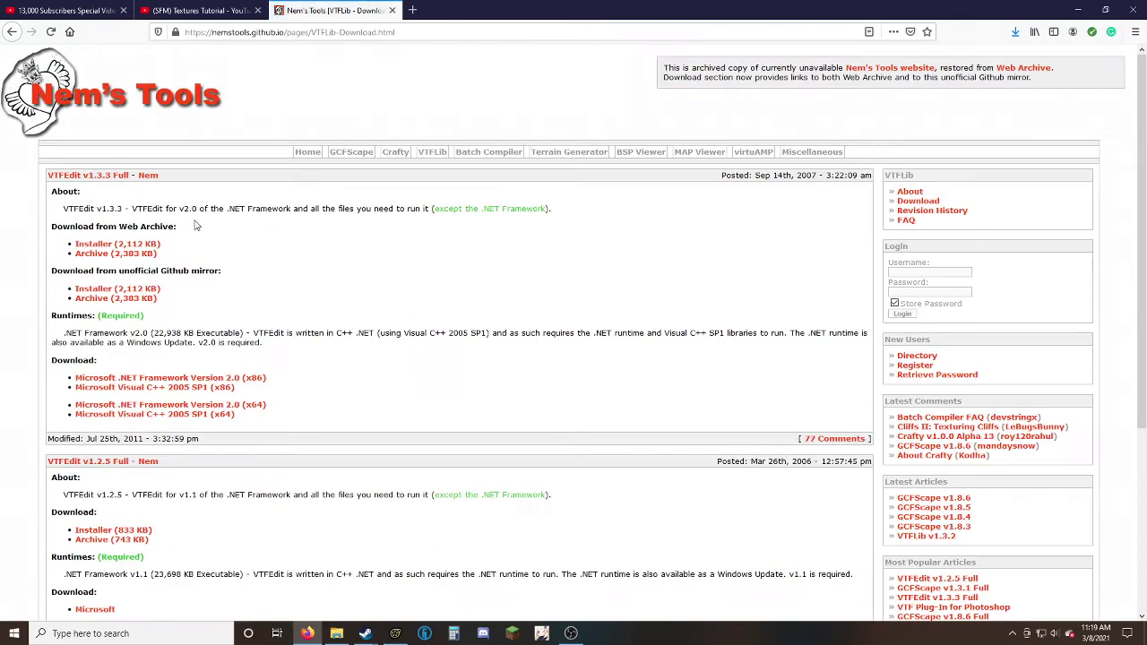
pyautogui.click(11, 31)
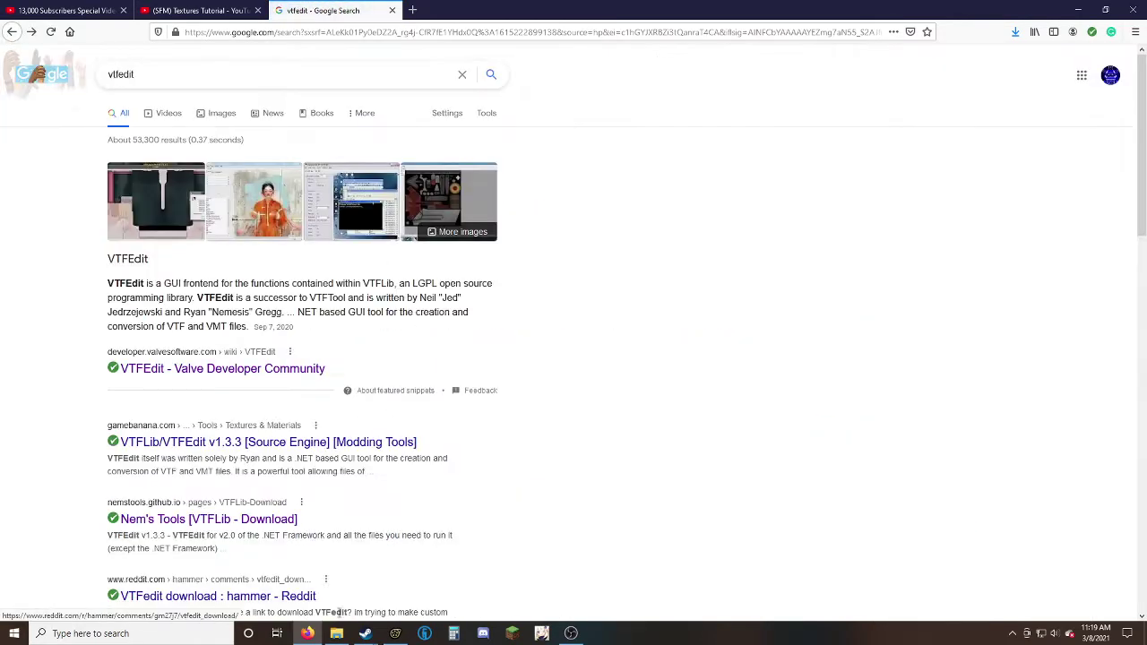
# Open Local Disk (C:) in File Explorer, and switch back to Source Filmmaker.
pyautogui.click(338, 634)
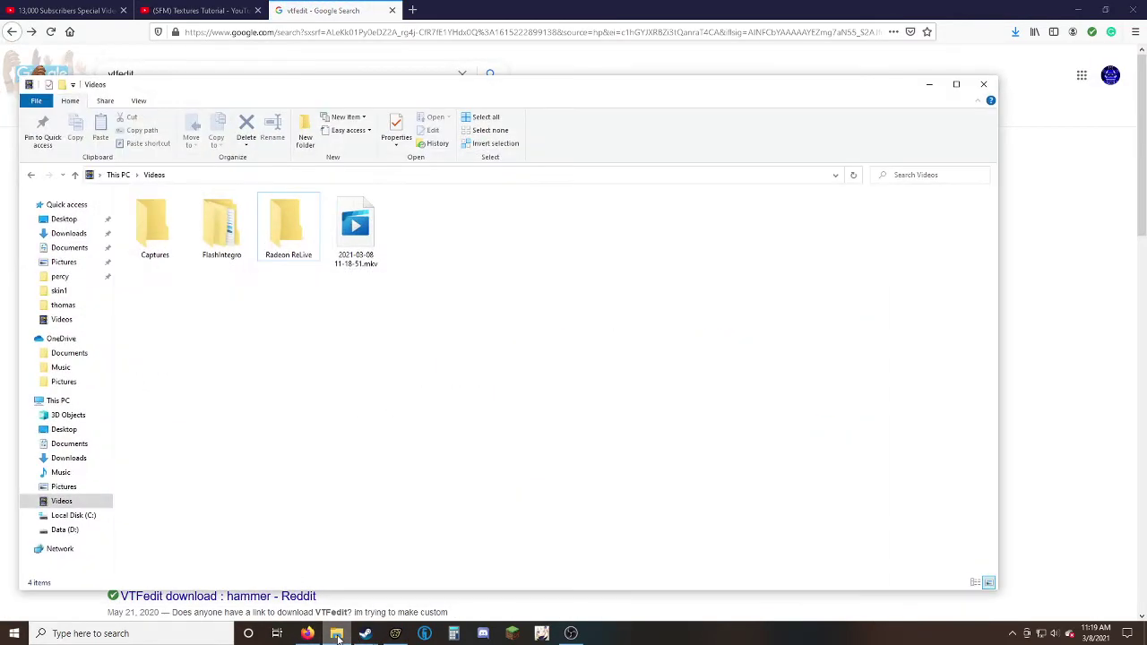
pyautogui.click(72, 515)
pyautogui.click(930, 84)
pyautogui.click(395, 633)
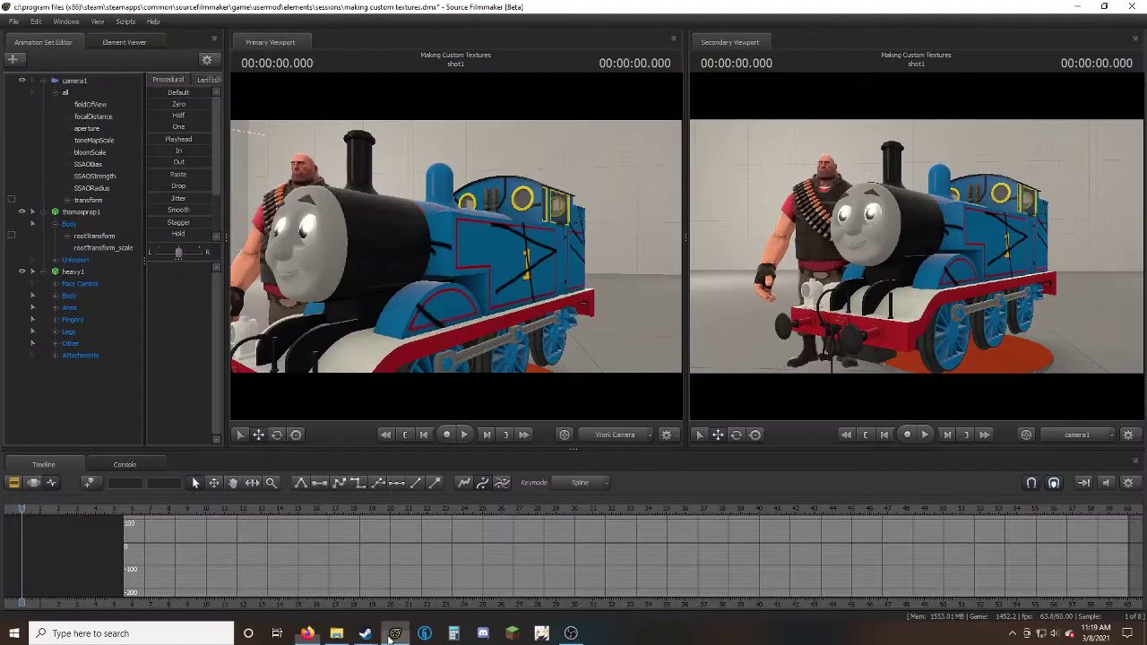
# Remove the override materials from the thomasprop1 animation set and add fresh override materials to it.
pyautogui.moveTo(456, 246); pyautogui.dragTo(389, 251)
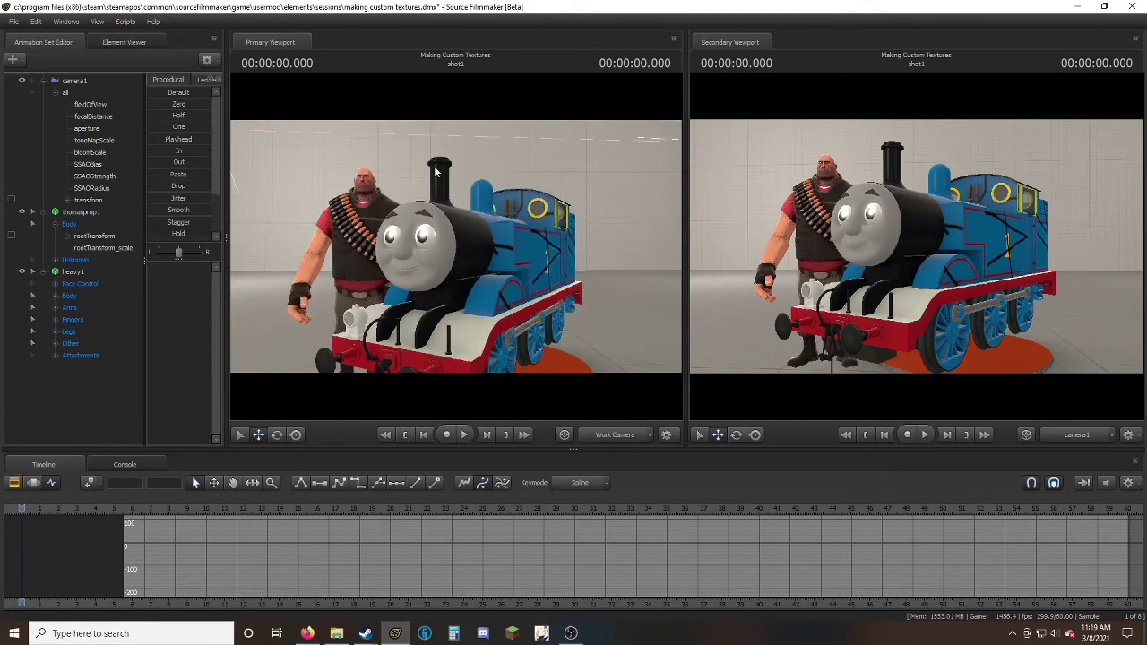
pyautogui.press('w')
pyautogui.moveTo(559, 211); pyautogui.dragTo(579, 218)
pyautogui.press('s')
pyautogui.press('w')
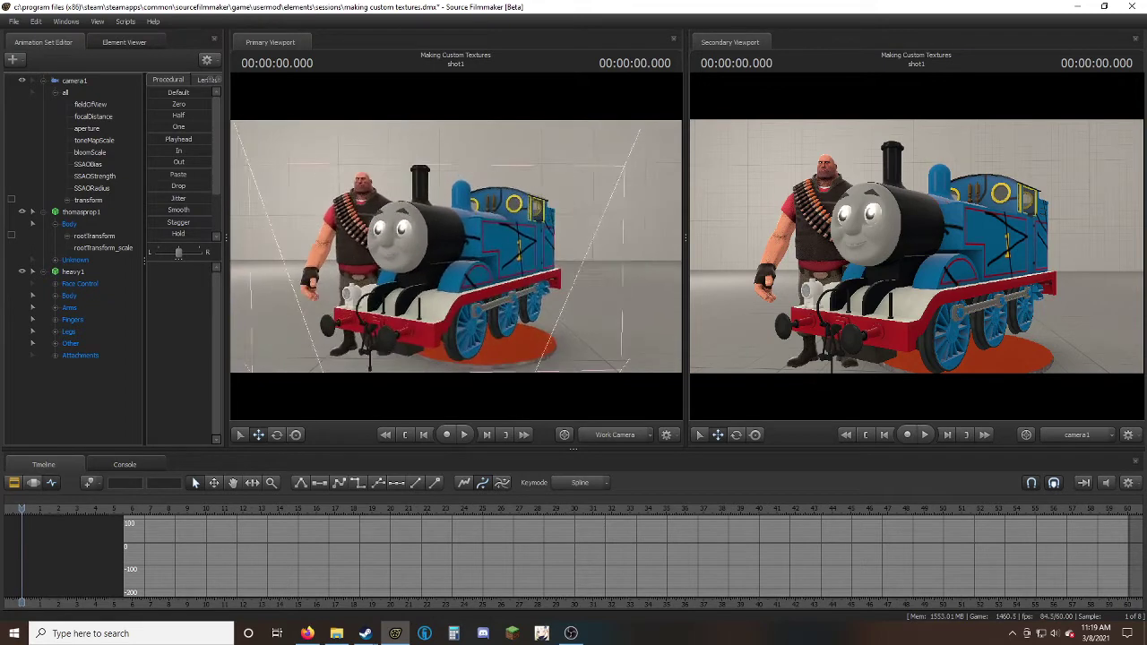
pyautogui.click(79, 212)
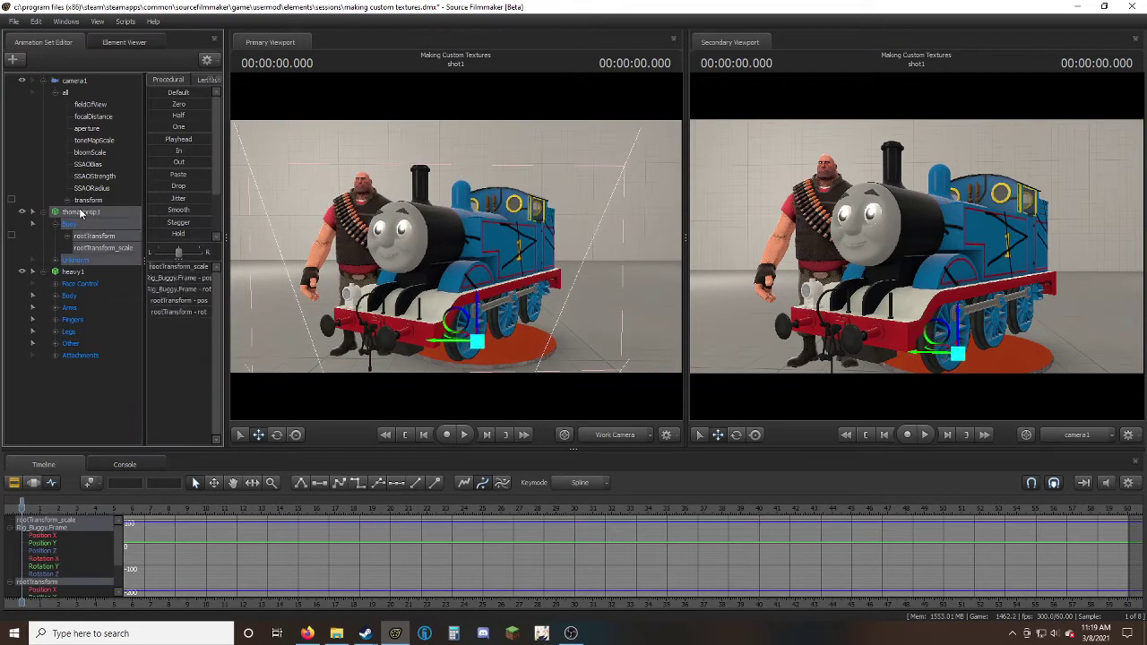
pyautogui.rightClick(79, 211)
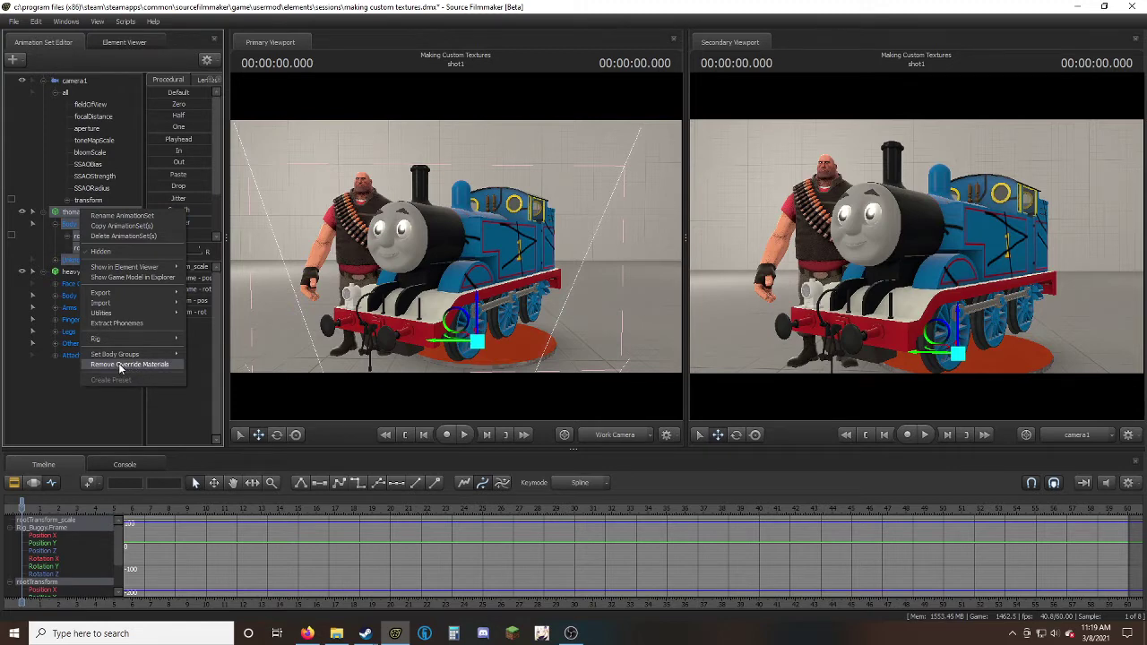
pyautogui.click(120, 365)
pyautogui.rightClick(90, 213)
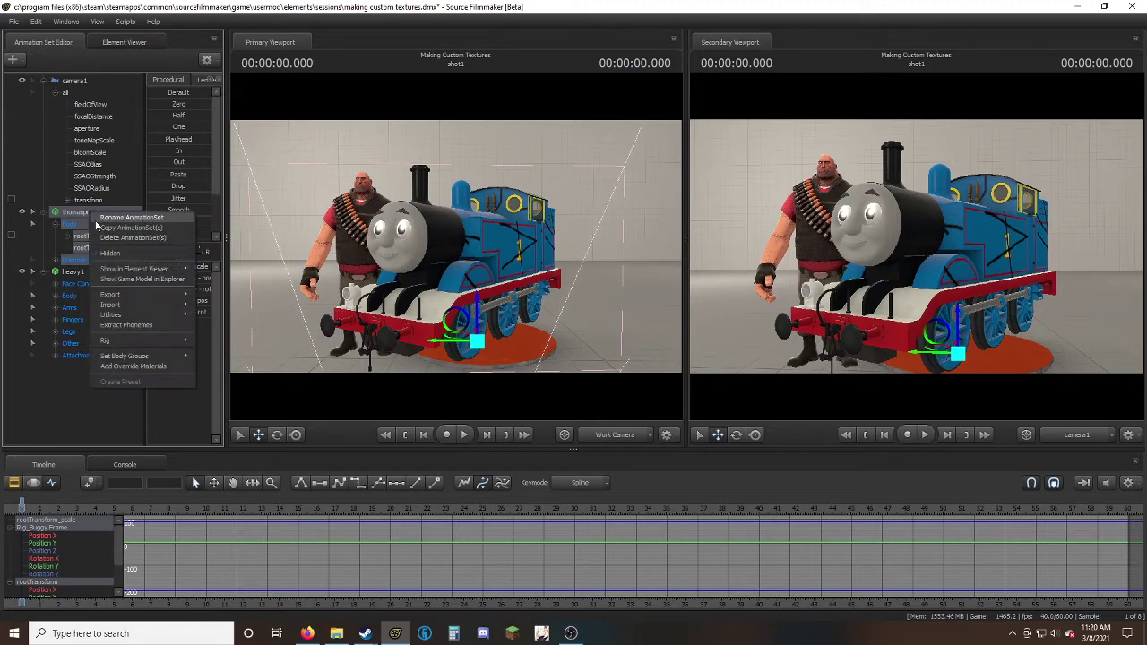
pyautogui.click(133, 367)
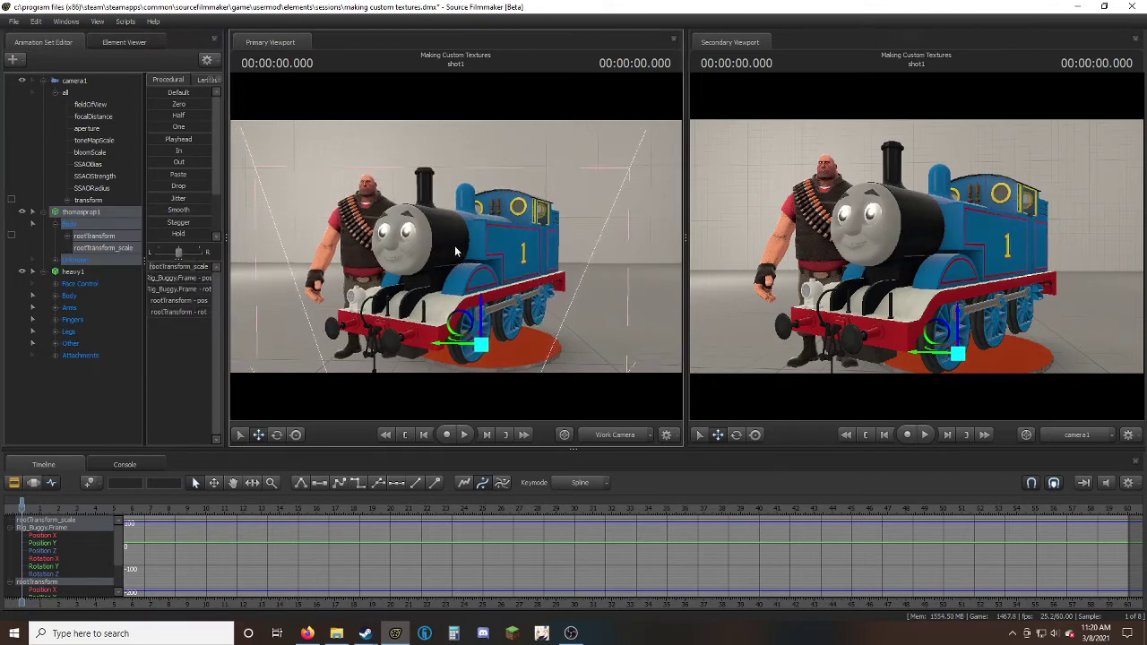
# Show thomasprop1's model in the Element Viewer and expand its materials list down to the cab material.
pyautogui.rightClick(87, 215)
pyautogui.moveTo(182, 272)
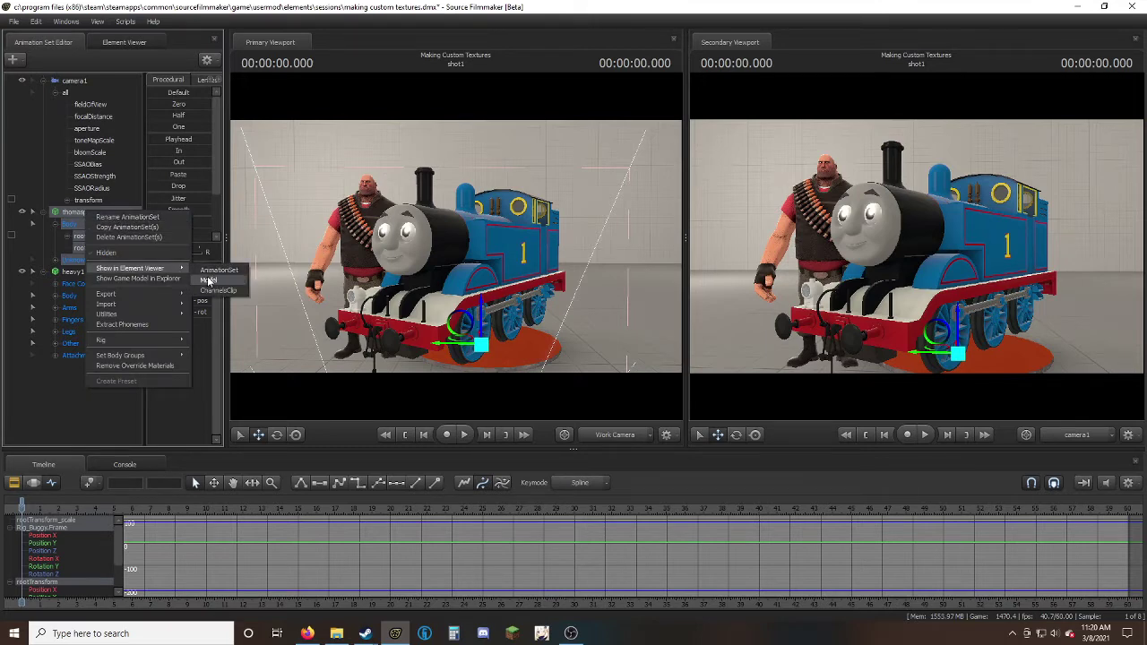
pyautogui.rightClick(68, 212)
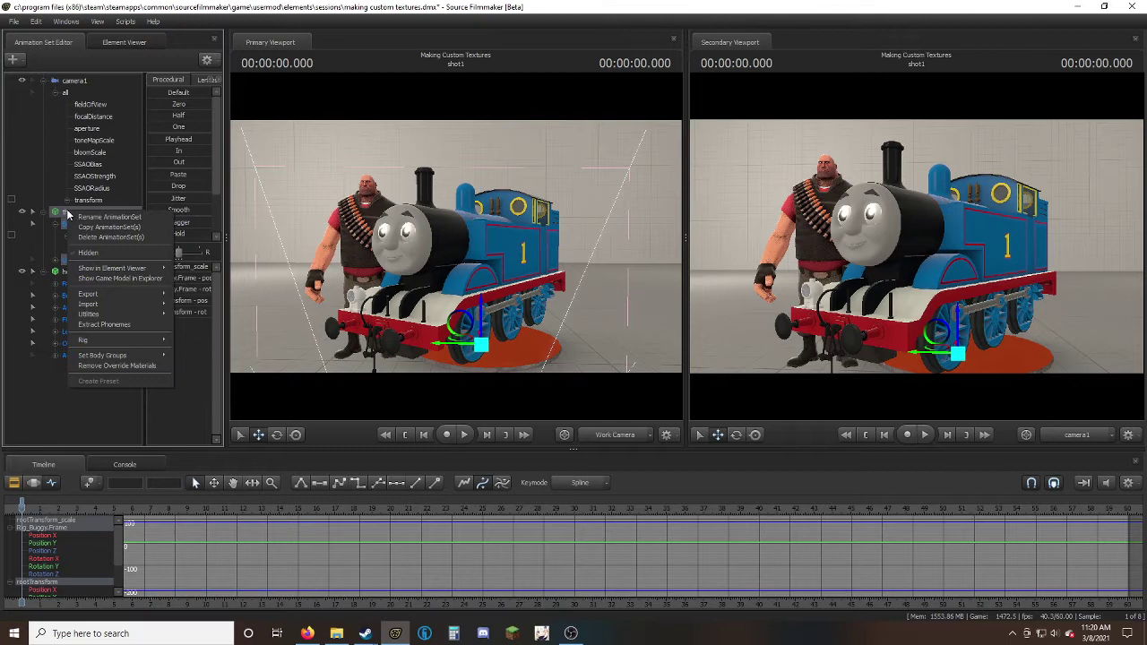
pyautogui.moveTo(105, 273)
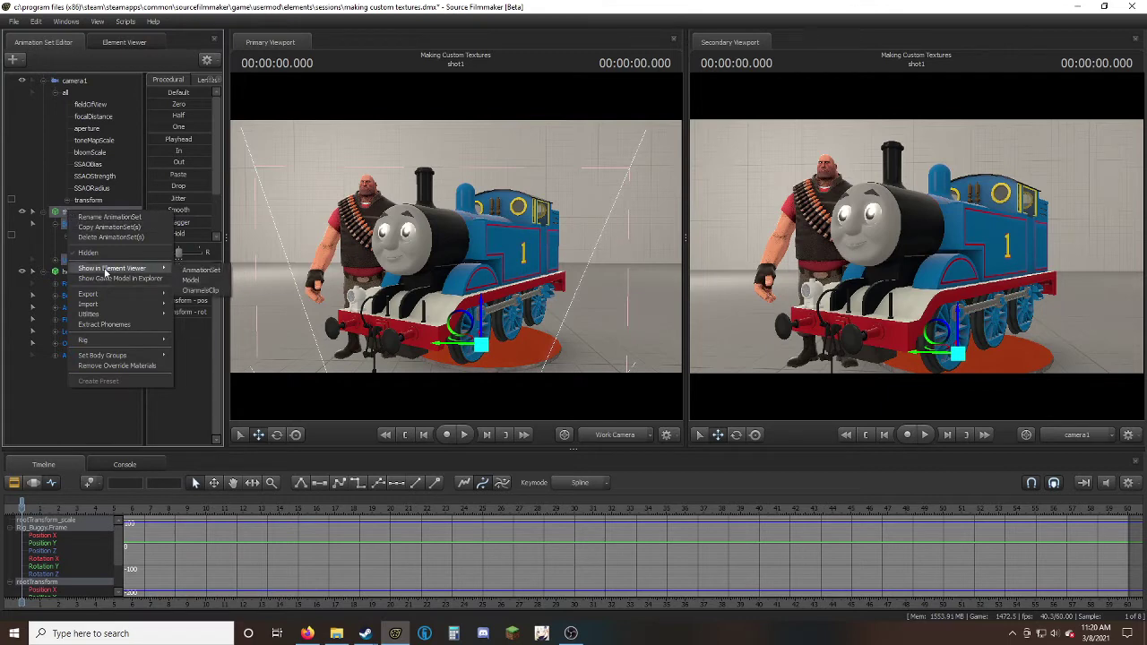
pyautogui.click(192, 280)
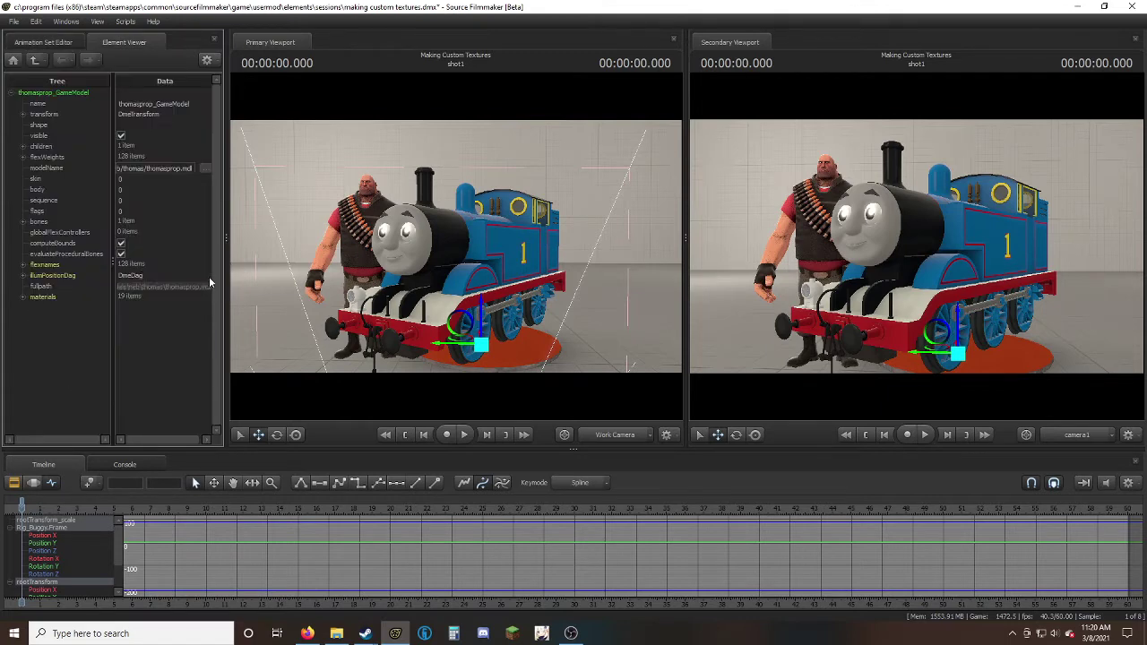
pyautogui.click(25, 297)
pyautogui.scroll(-2, 24, 301)
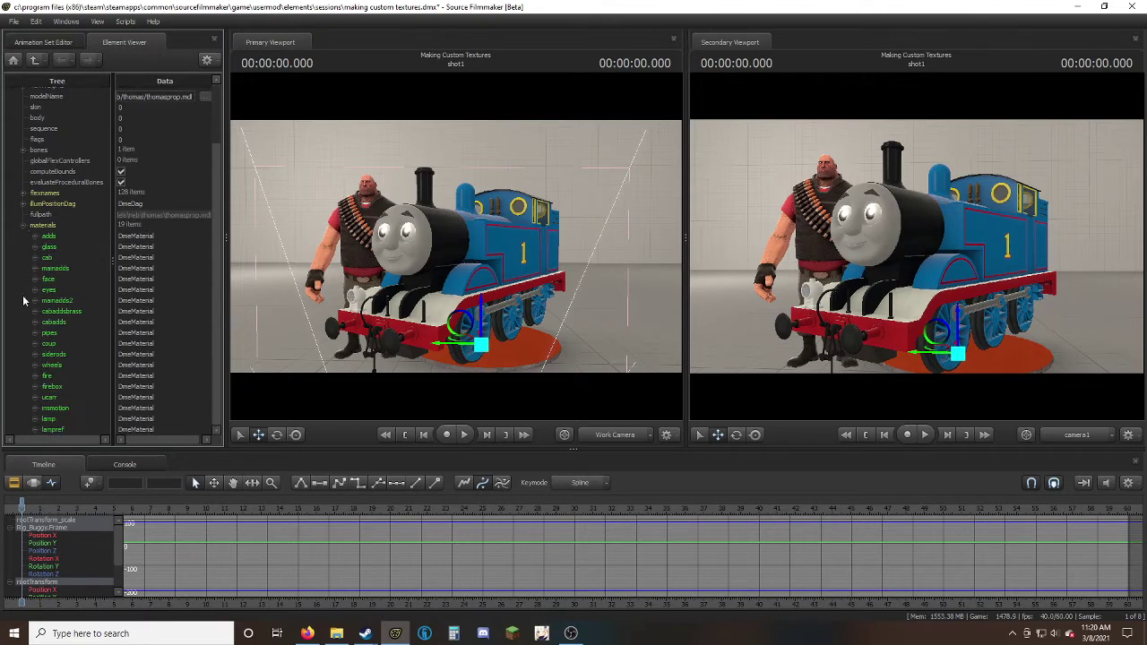
pyautogui.click(47, 236)
pyautogui.click(50, 257)
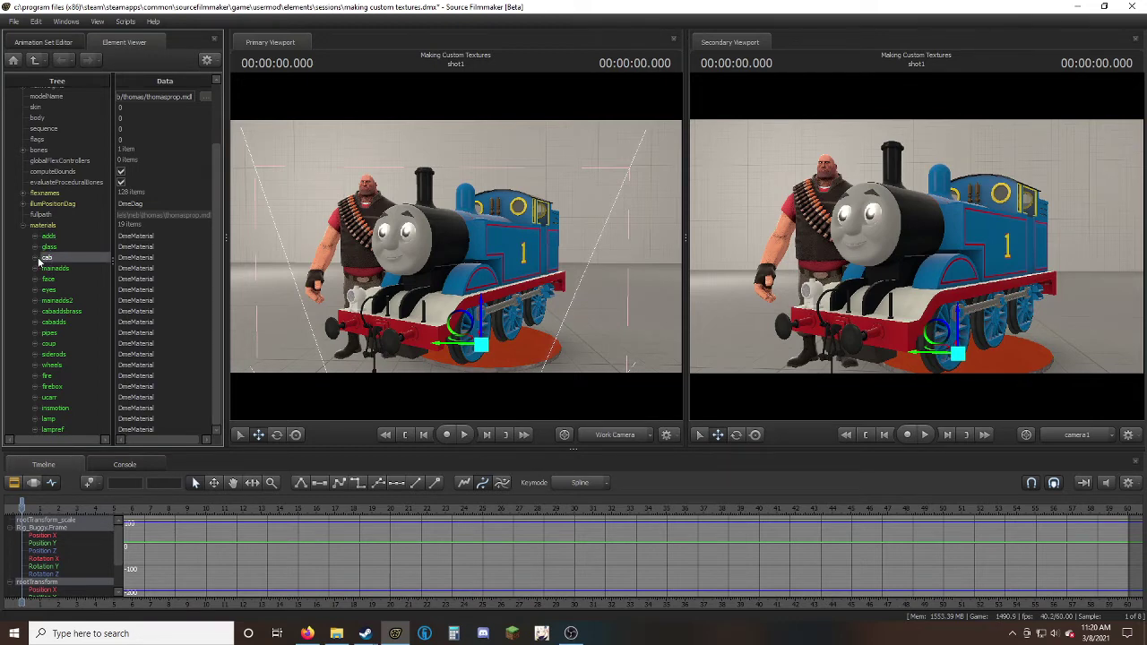
pyautogui.click(37, 259)
pyautogui.rightClick(61, 259)
pyautogui.moveTo(191, 343)
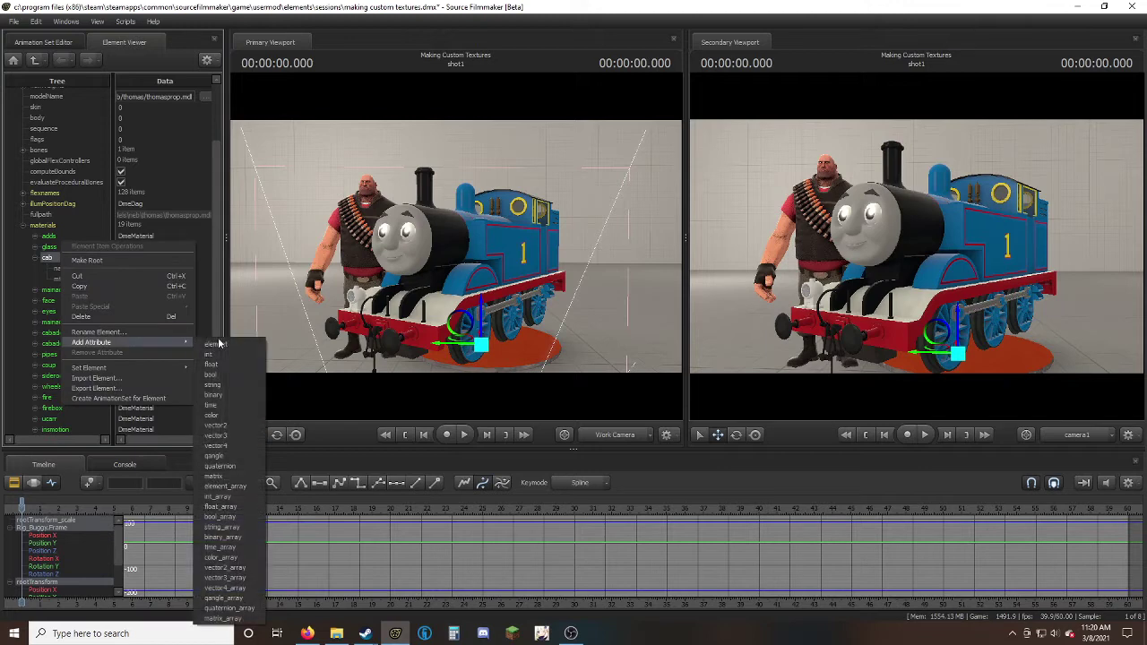
pyautogui.click(229, 383)
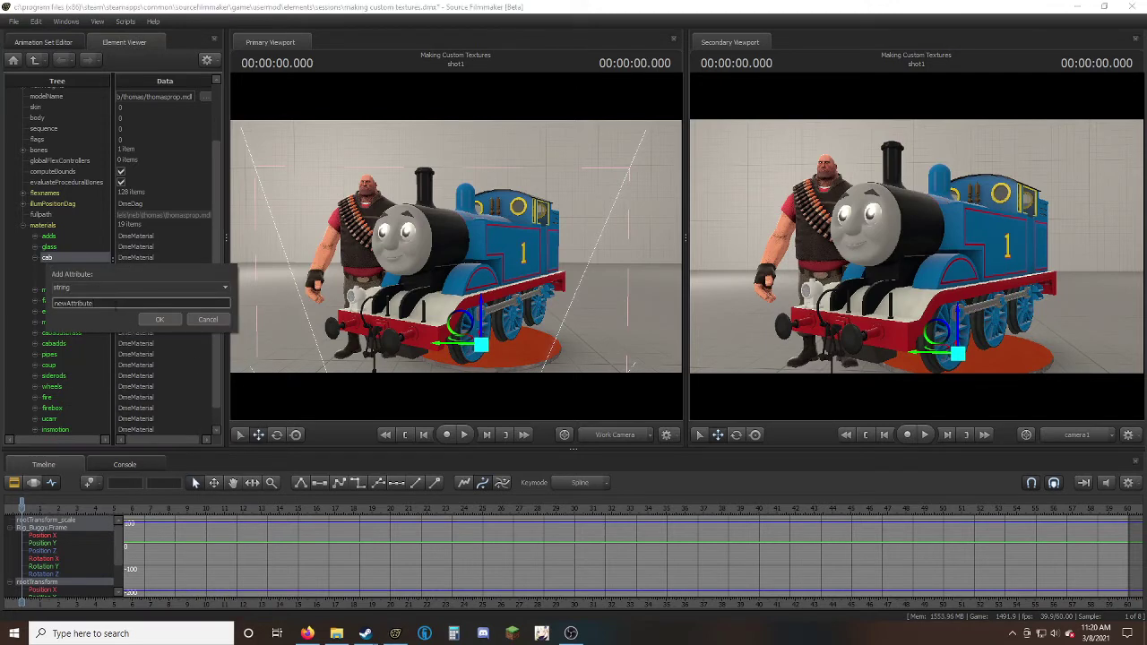
pyautogui.click(208, 320)
# Add a string attribute named $basetexture to the cab material.
pyautogui.rightClick(48, 258)
pyautogui.moveTo(119, 345)
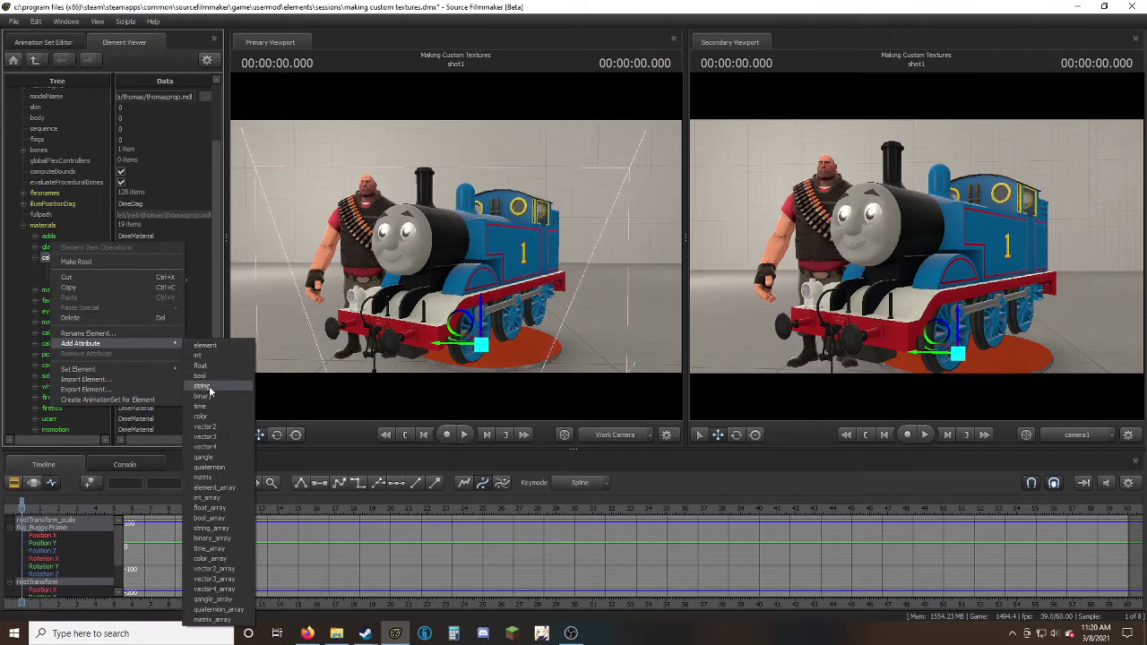
pyautogui.click(209, 388)
pyautogui.moveTo(120, 301); pyautogui.dragTo(54, 303)
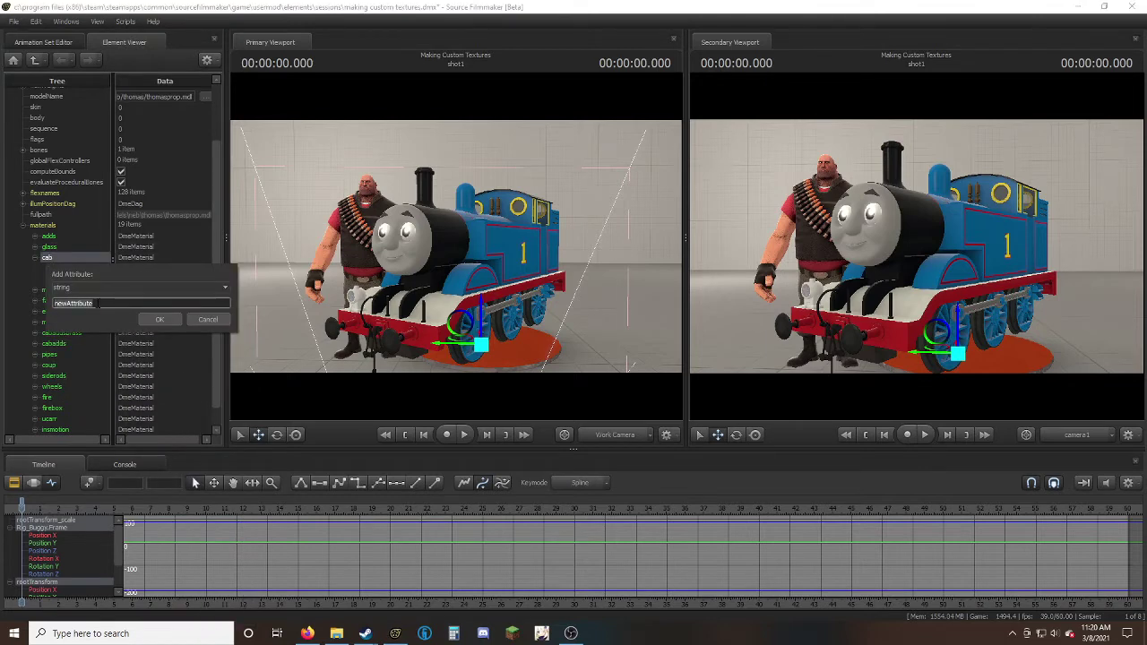
pyautogui.press('BackSpace')
pyautogui.press('Return')
# Try the value g for the cab material's $basetexture, clear it again, and inspect the locomotive's cab.
pyautogui.moveTo(455, 247); pyautogui.dragTo(520, 245)
pyautogui.press('w')
pyautogui.click(187, 292)
pyautogui.write('g')
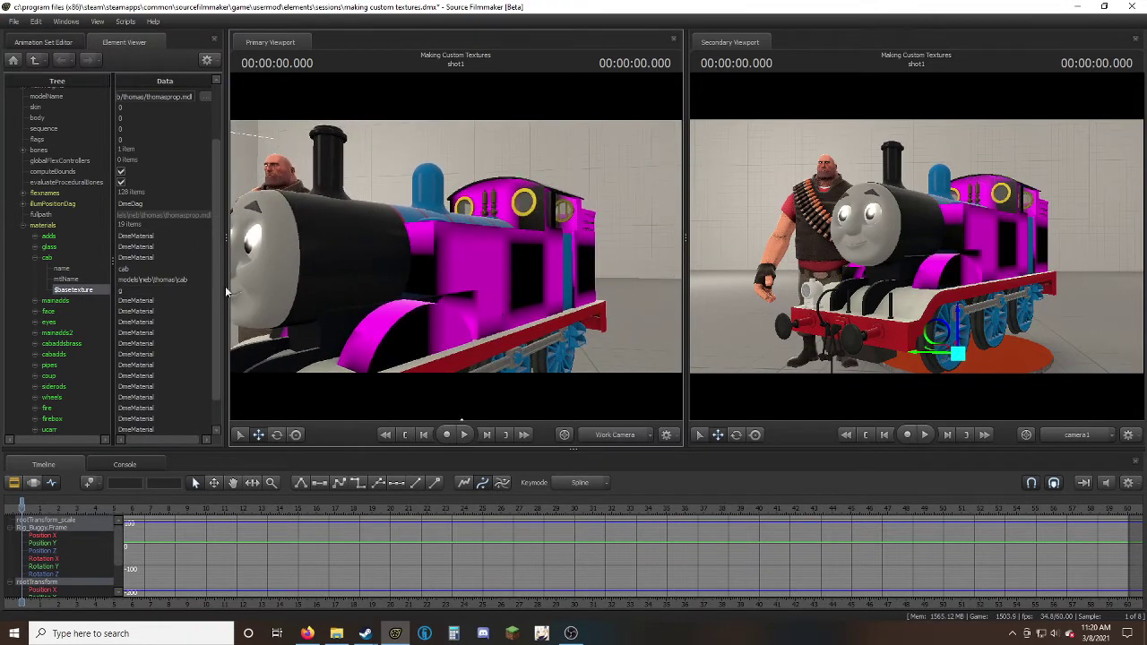
pyautogui.click(189, 290)
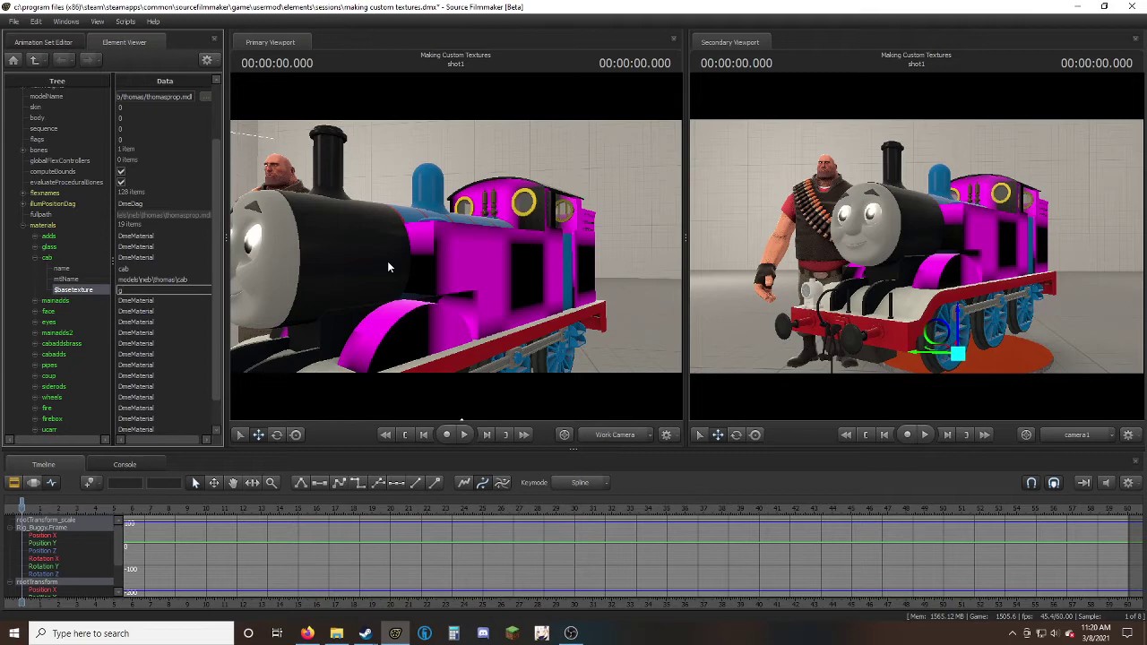
pyautogui.press('BackSpace')
pyautogui.moveTo(395, 261); pyautogui.dragTo(363, 261)
pyautogui.press('s')
pyautogui.moveTo(455, 251); pyautogui.dragTo(455, 251)
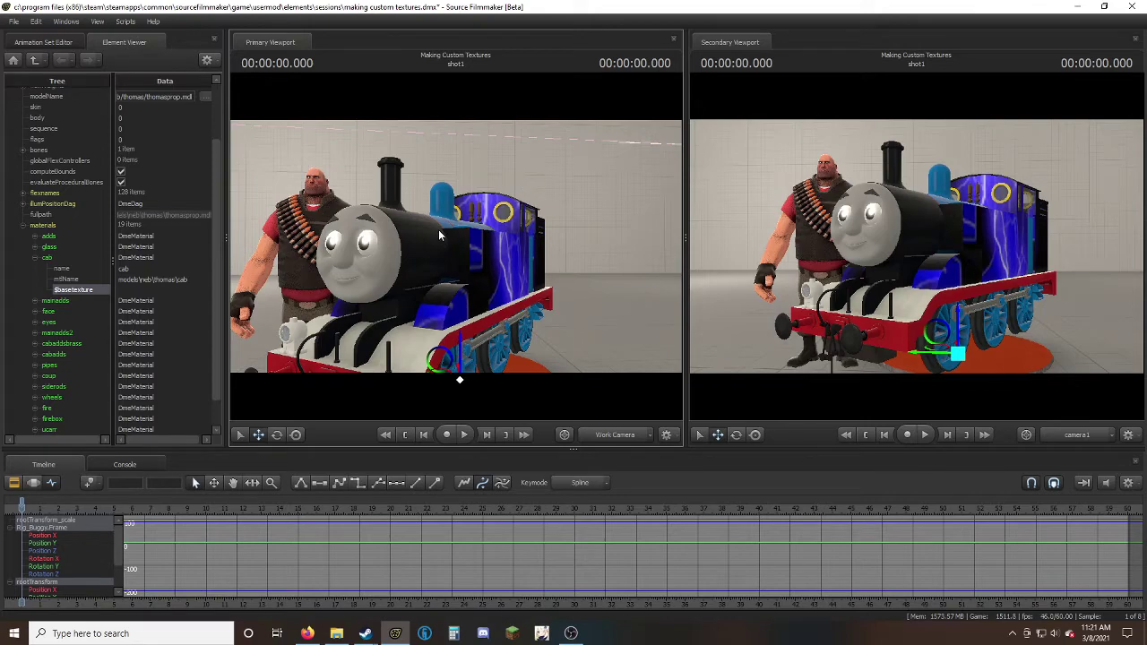
pyautogui.moveTo(438, 229)
pyautogui.mouseDown()
pyautogui.moveTo(502, 231)
pyautogui.moveTo(455, 231)
pyautogui.mouseUp()
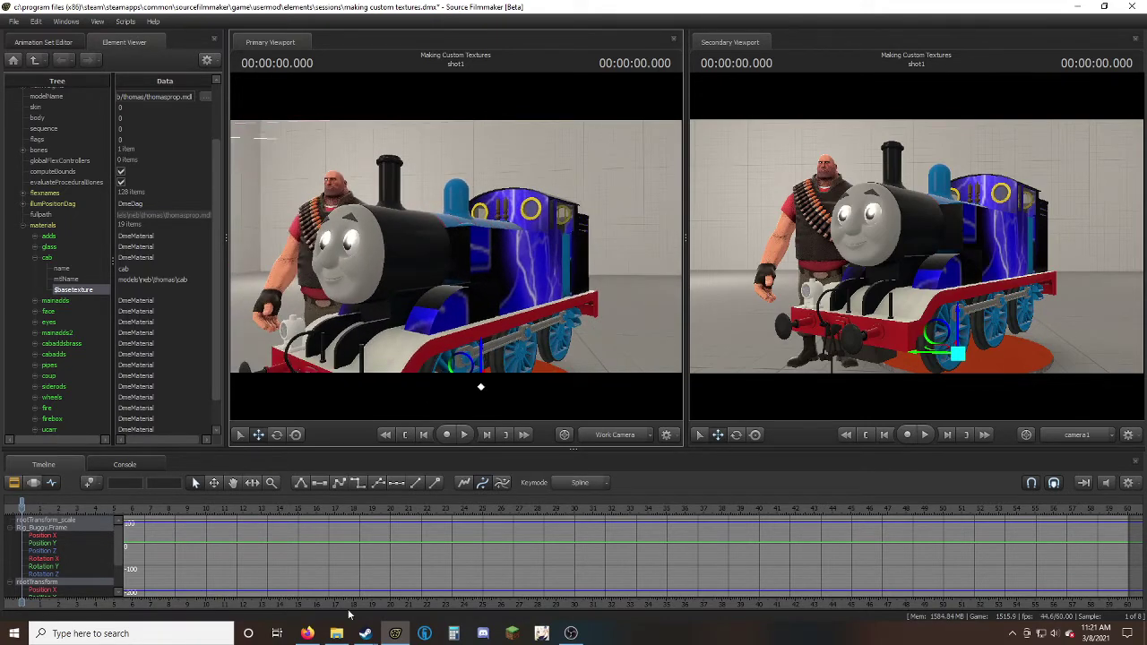
# Switch to File Explorer and open Program Files (x86)\Steam\steamapps\common\SourceFilmmaker\game on the C: drive.
pyautogui.click(336, 633)
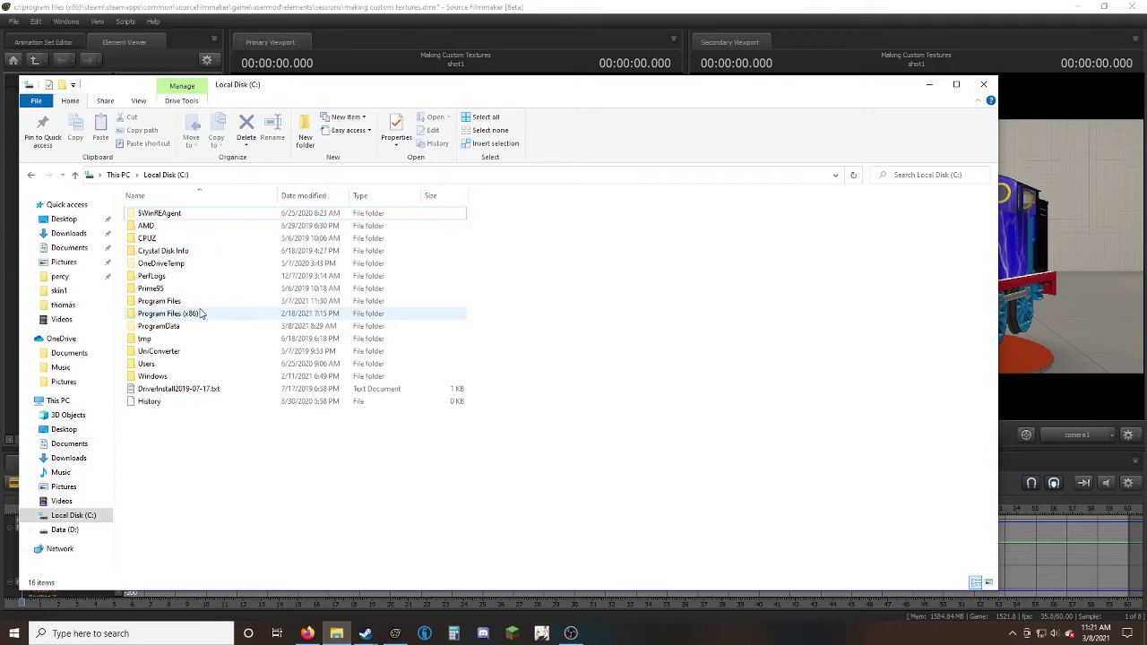
pyautogui.moveTo(473, 90); pyautogui.dragTo(507, 73)
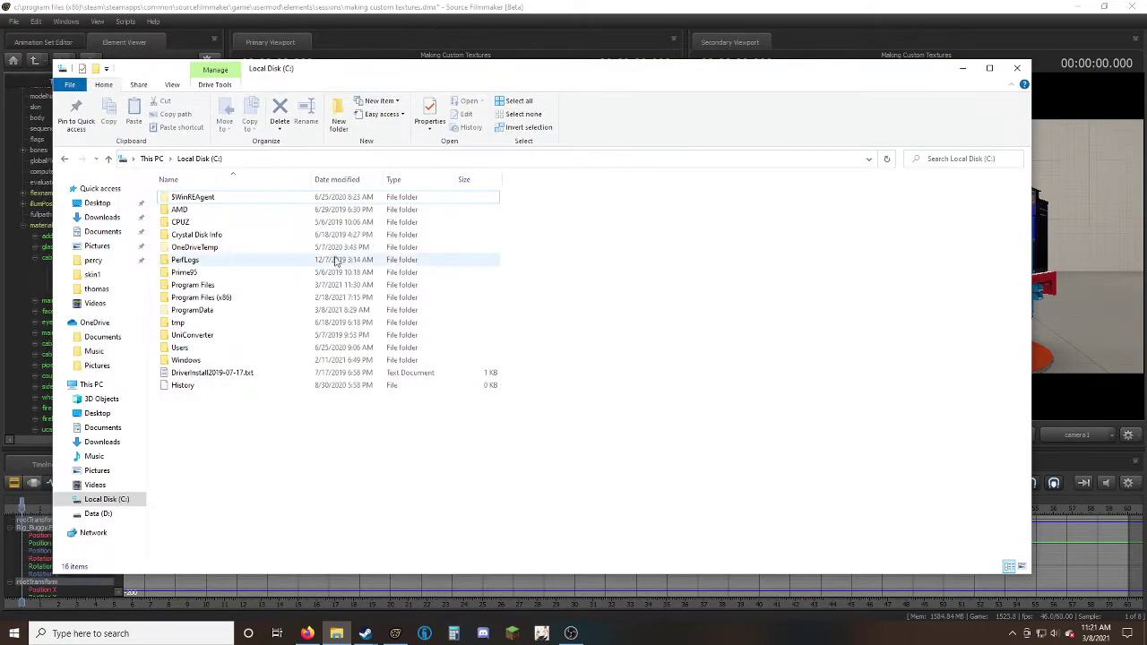
pyautogui.doubleClick(290, 298)
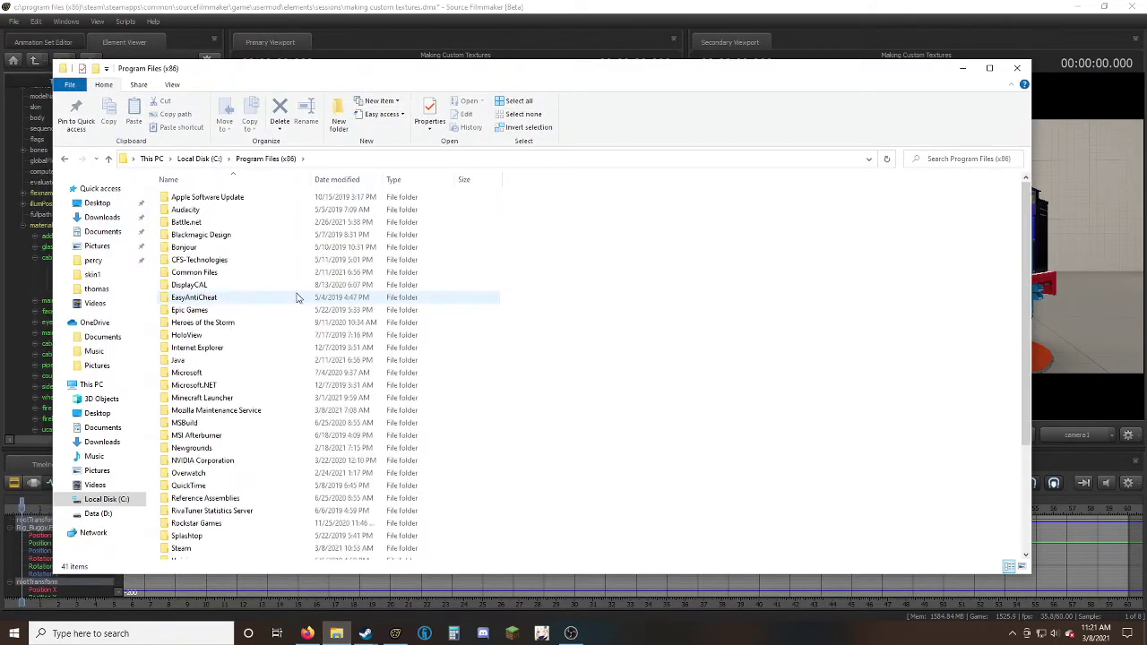
pyautogui.scroll(-4, 294, 335)
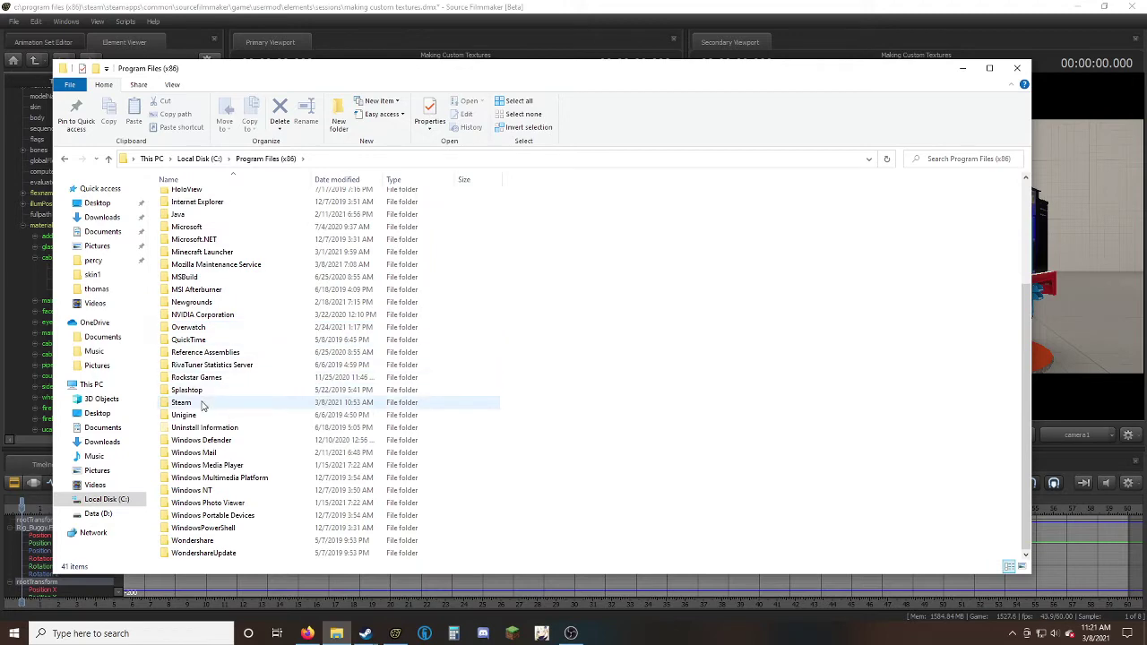
pyautogui.doubleClick(203, 405)
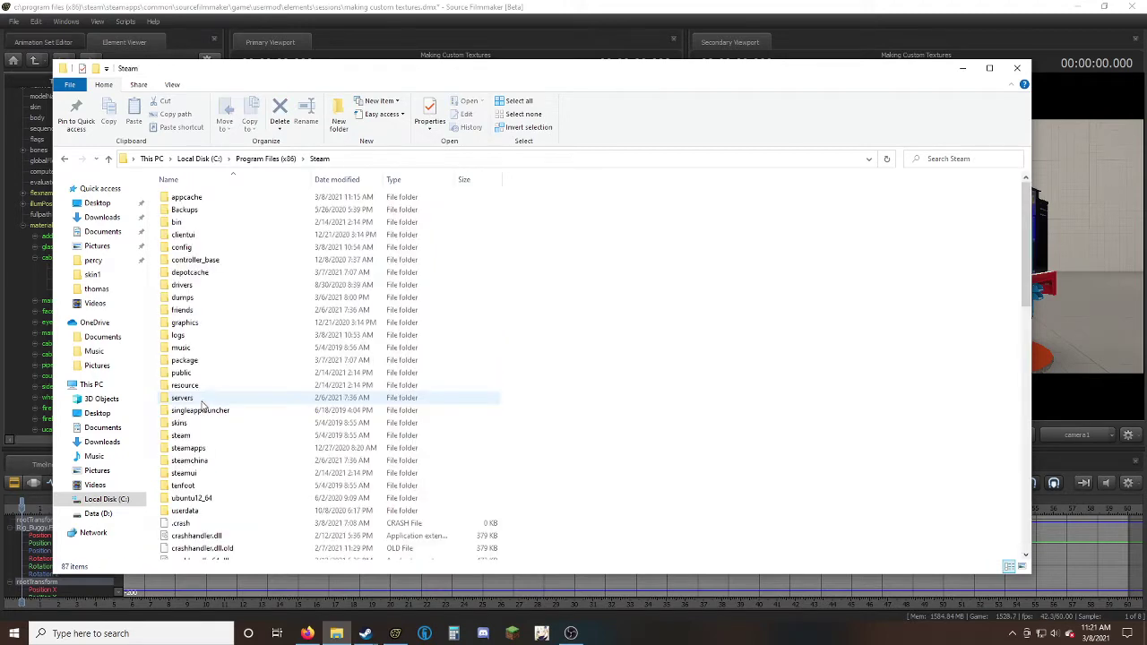
pyautogui.doubleClick(208, 449)
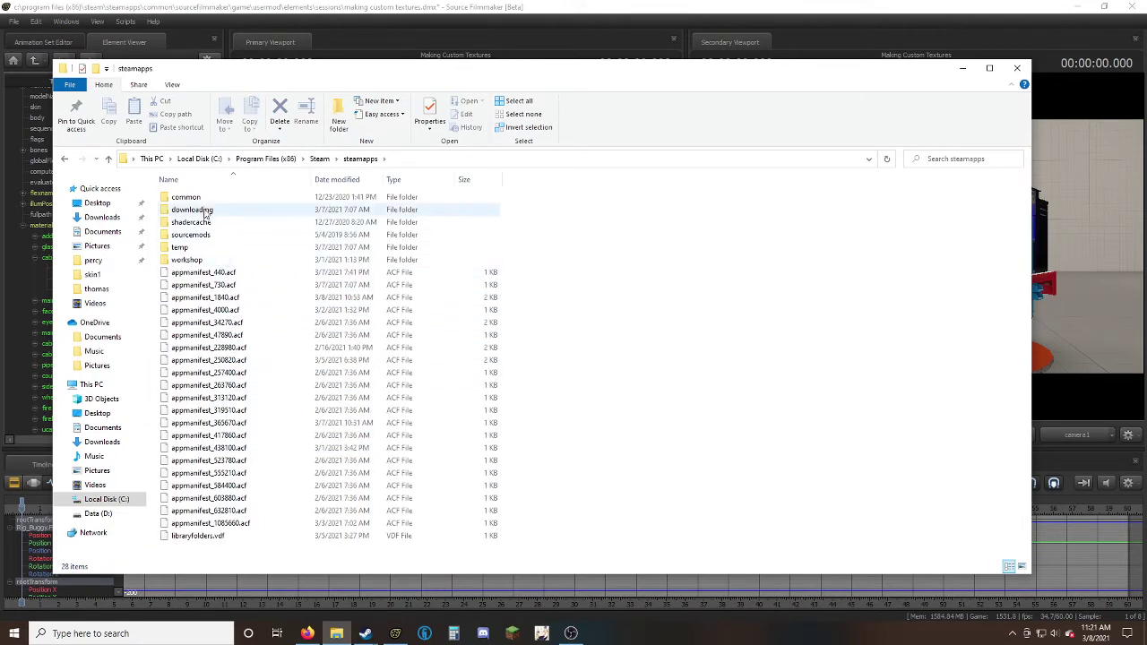
pyautogui.doubleClick(201, 199)
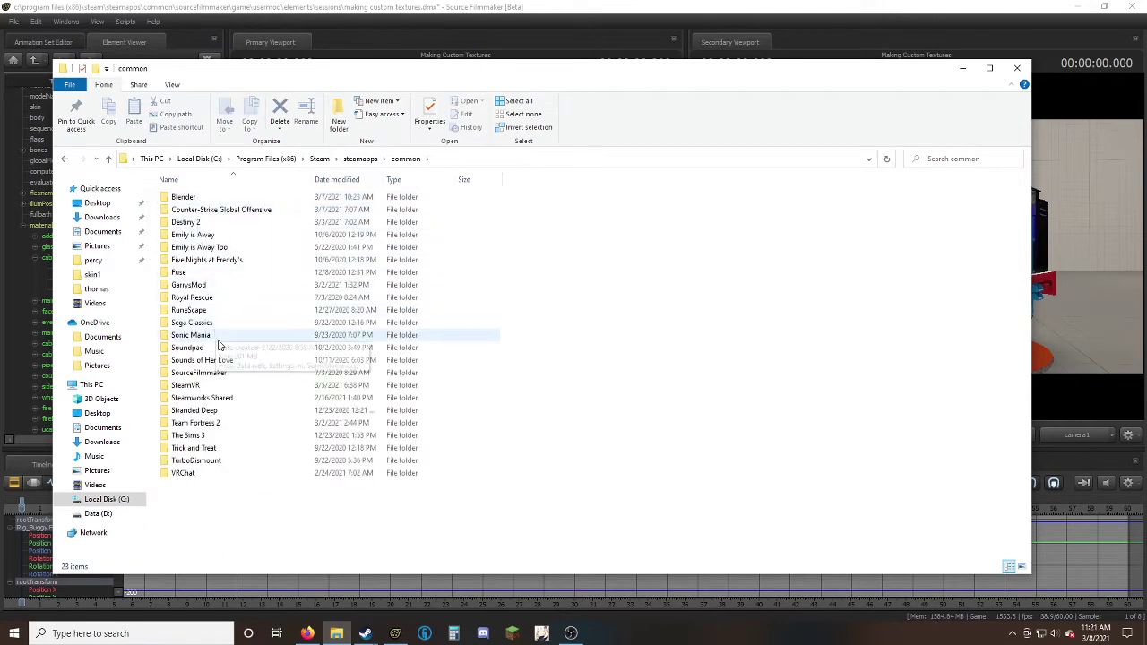
pyautogui.doubleClick(219, 371)
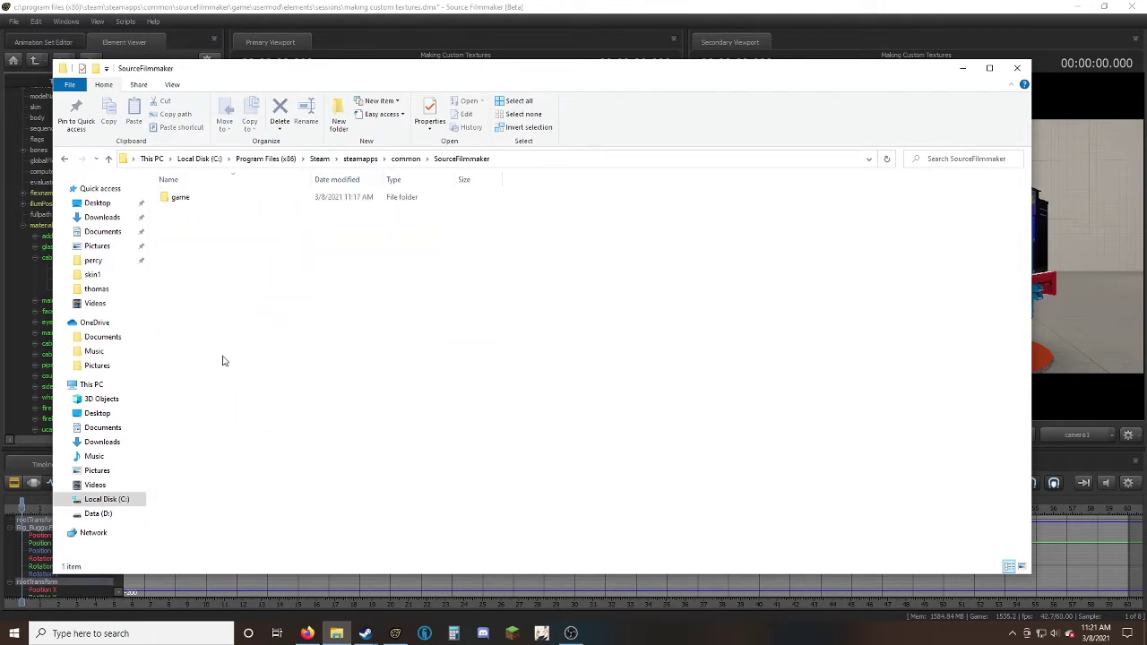
pyautogui.doubleClick(205, 200)
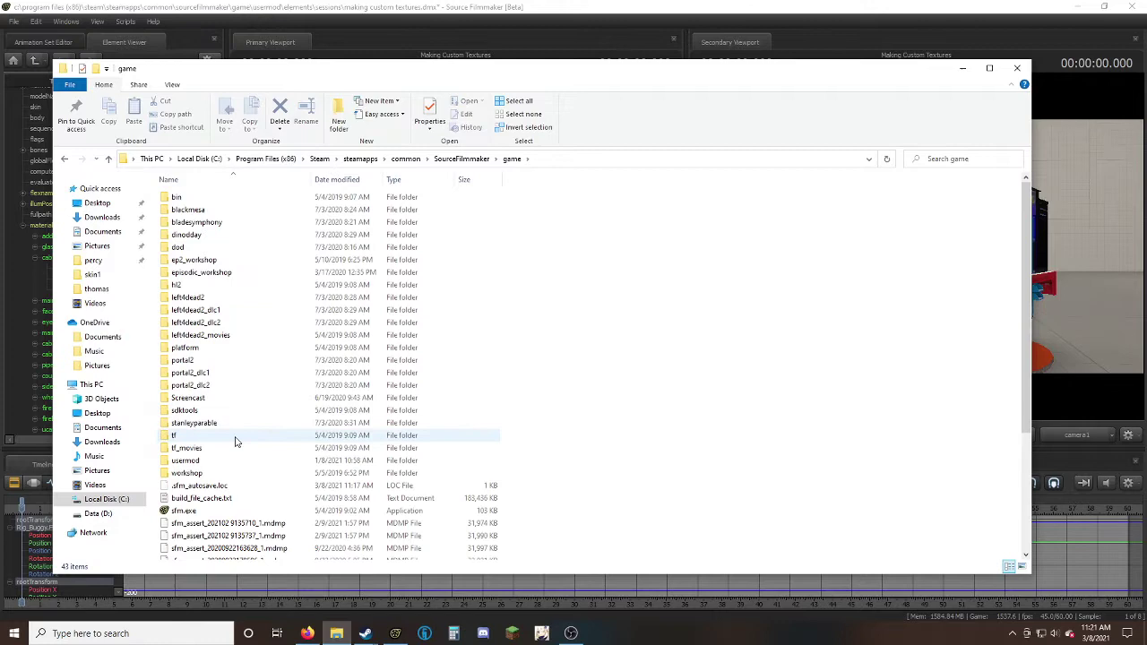
# Return to Source Filmmaker, show the Animation Set Editor and reframe the locomotive and the Heavy in the primary viewport.
pyautogui.click(962, 68)
pyautogui.click(85, 42)
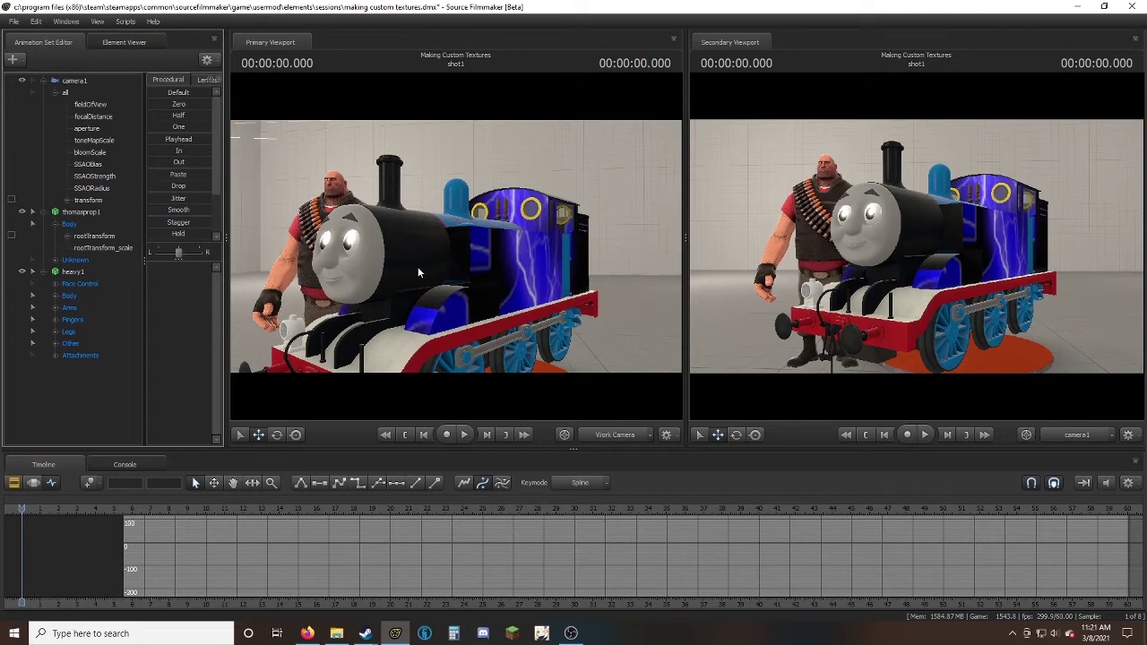
pyautogui.moveTo(419, 267); pyautogui.dragTo(456, 269)
pyautogui.press('a')
pyautogui.moveTo(358, 268); pyautogui.dragTo(340, 269)
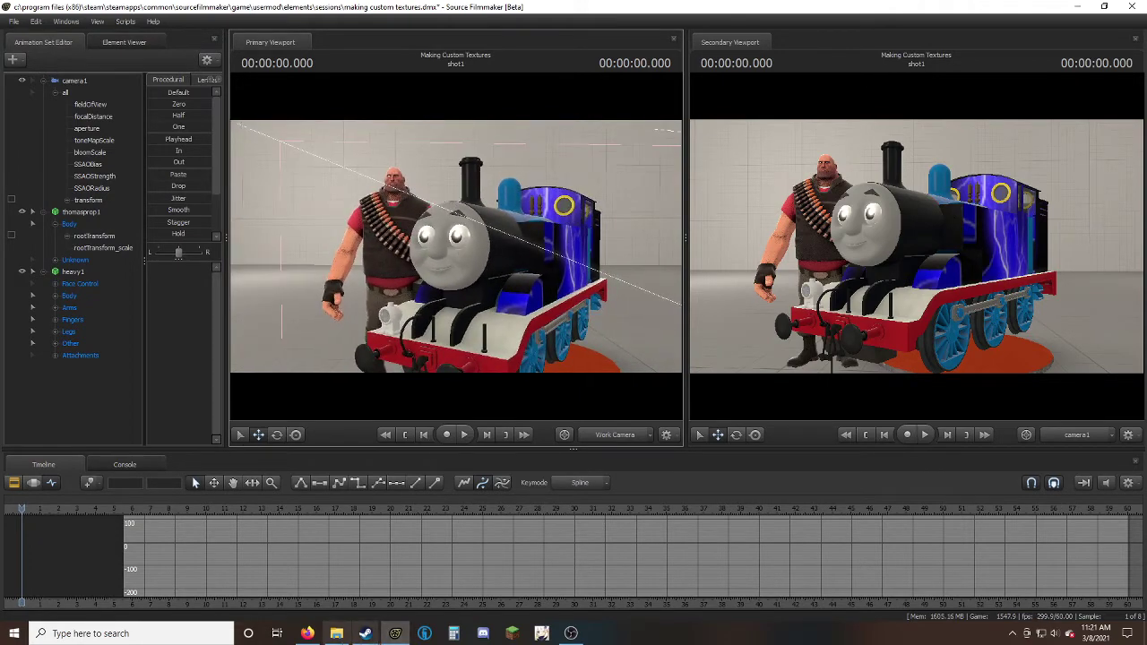
pyautogui.click(336, 633)
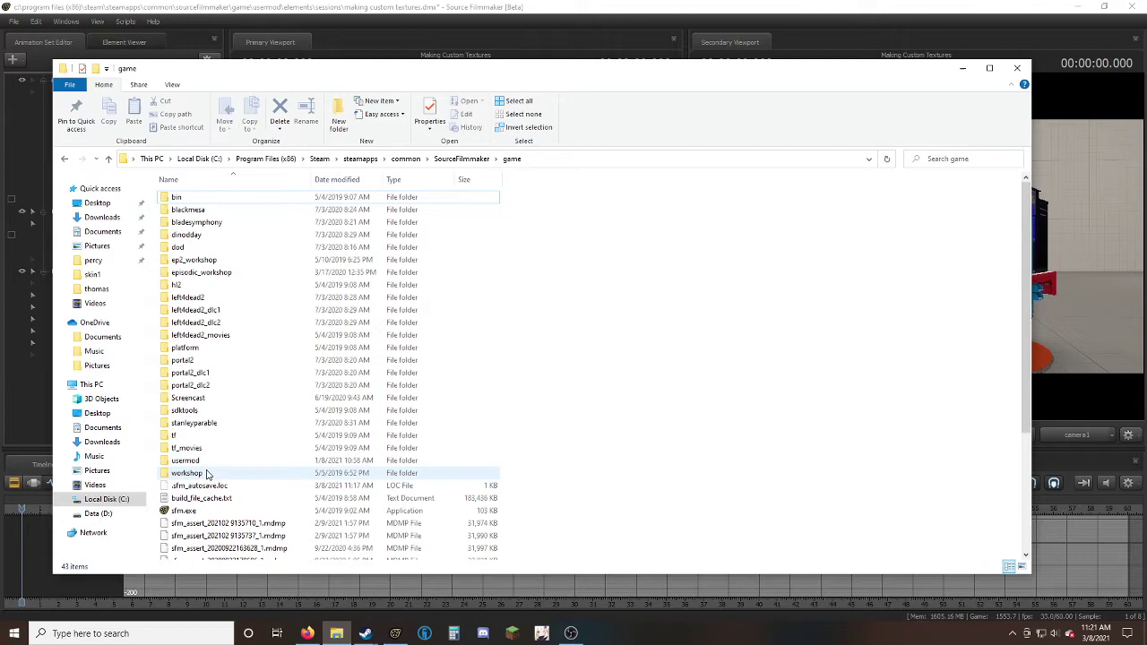
pyautogui.click(963, 68)
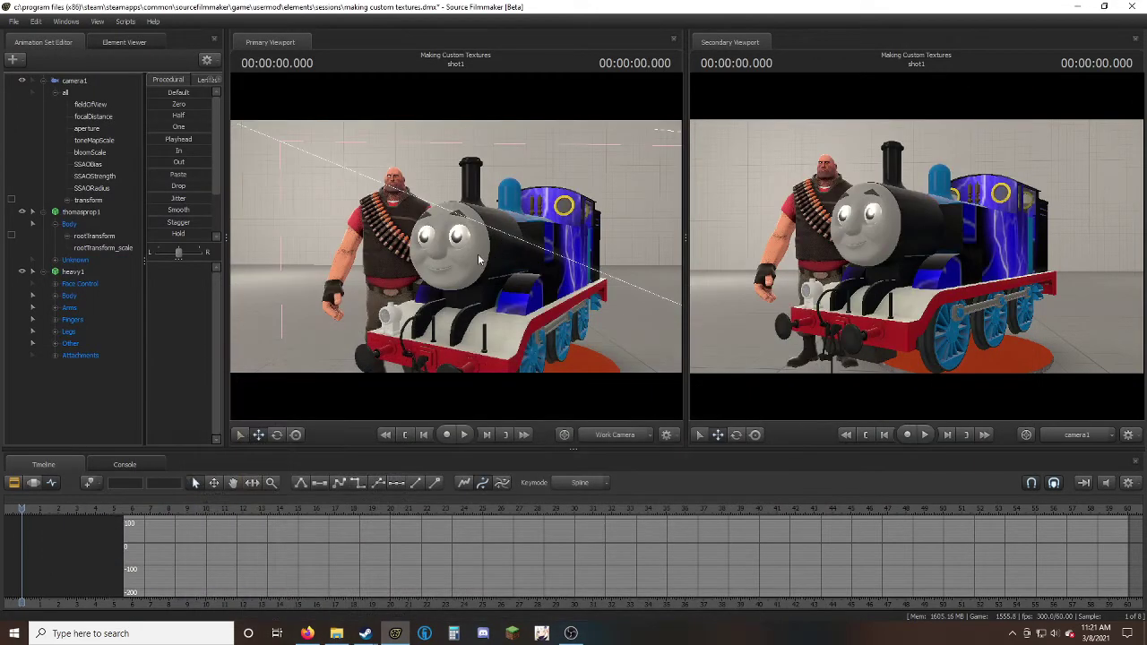
# Switch to Steam, search the Source Filmmaker Workshop for thomas, and view the Thomas The Tank Engine item page.
pyautogui.moveTo(365, 632)
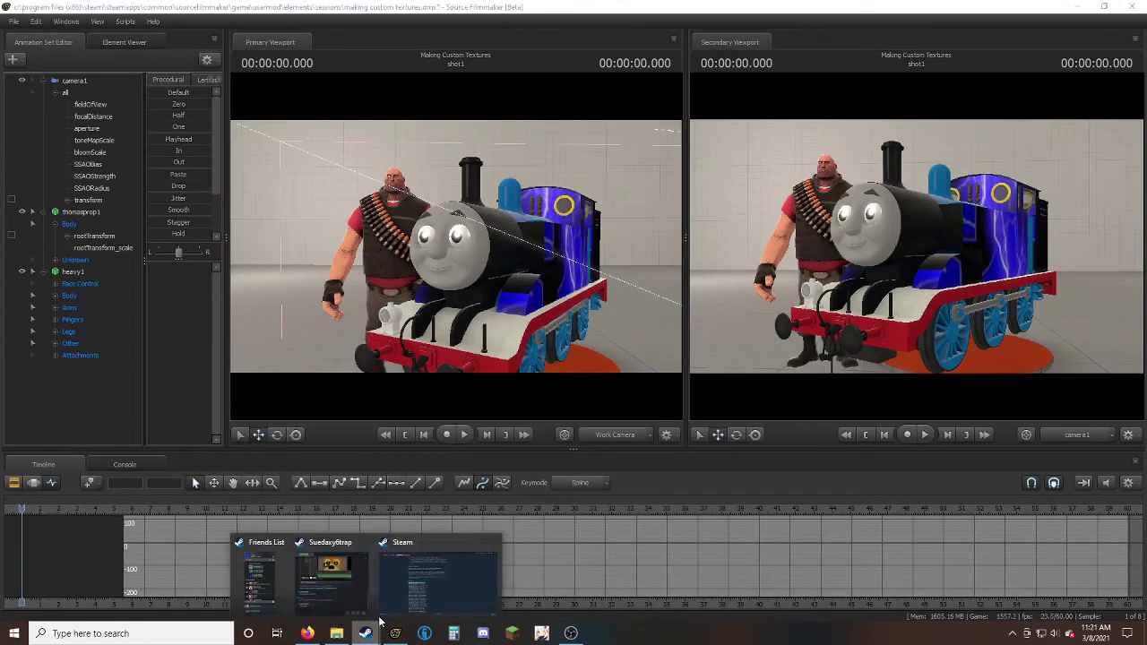
pyautogui.click(434, 574)
pyautogui.scroll(4, 637, 362)
pyautogui.click(609, 100)
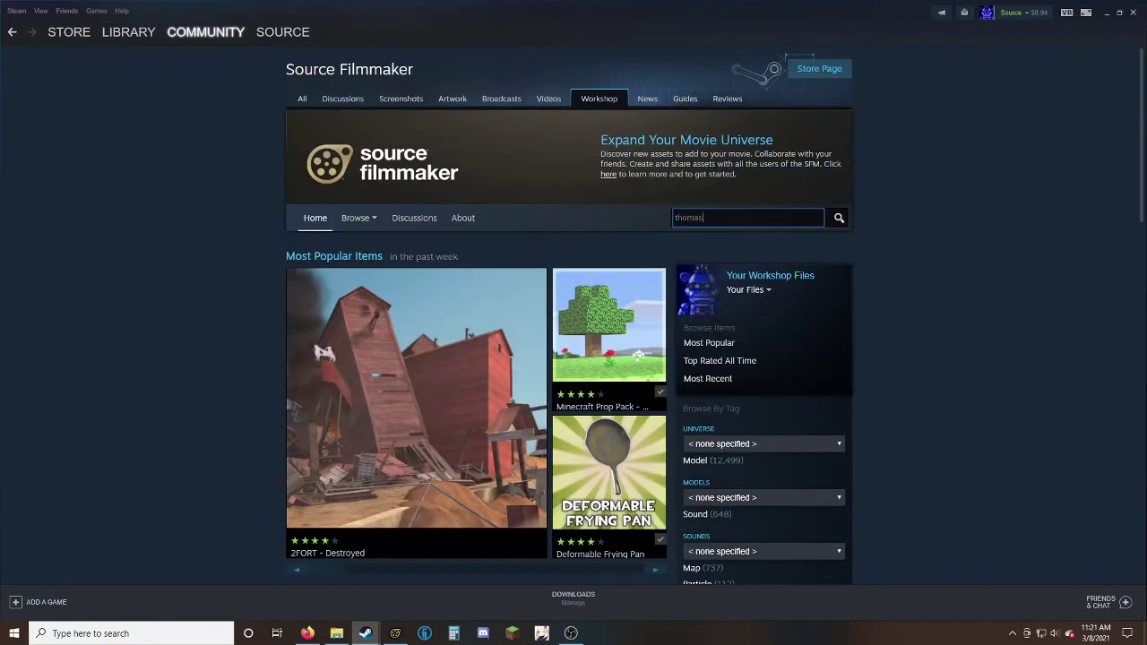
pyautogui.press('Return')
pyautogui.click(606, 358)
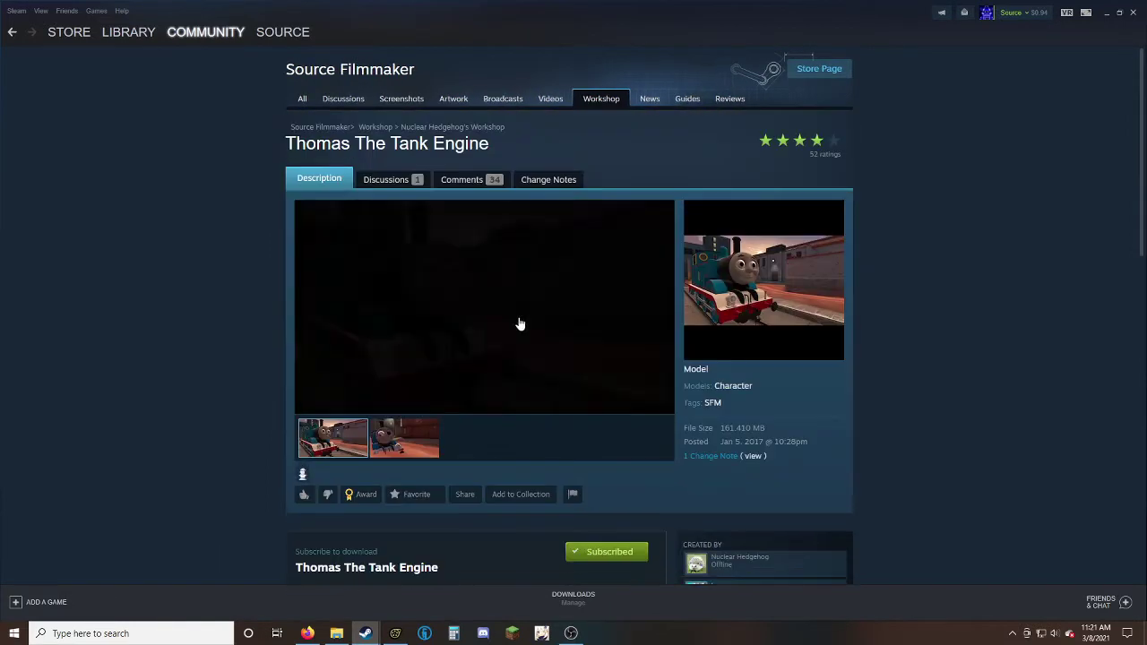
pyautogui.click(11, 31)
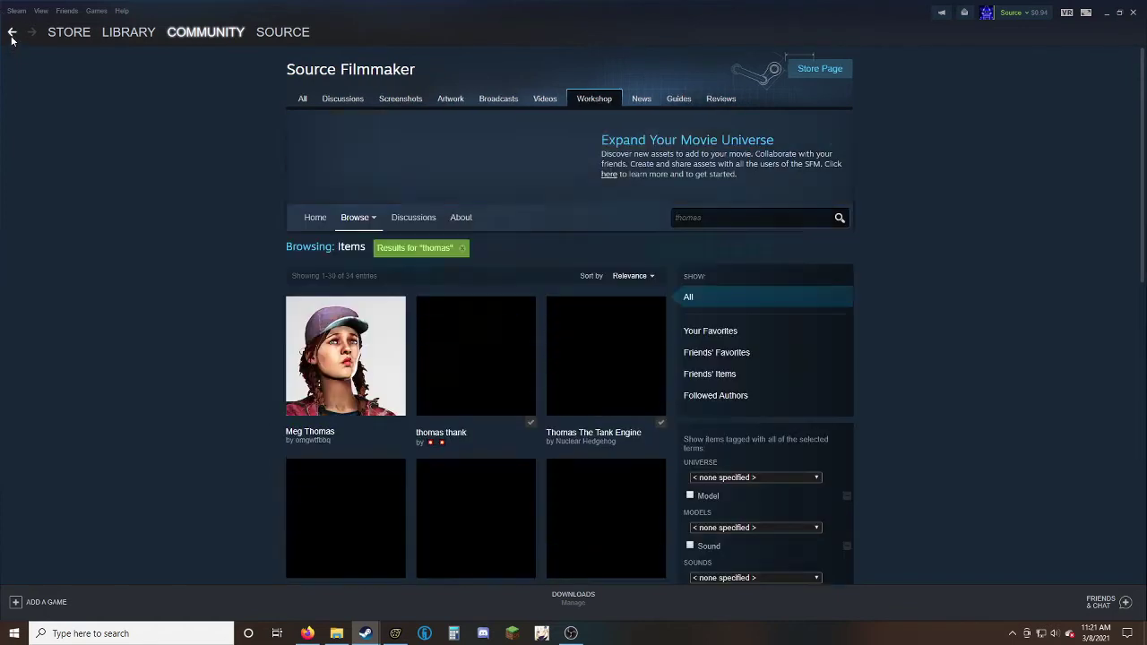
pyautogui.click(12, 31)
pyautogui.click(12, 32)
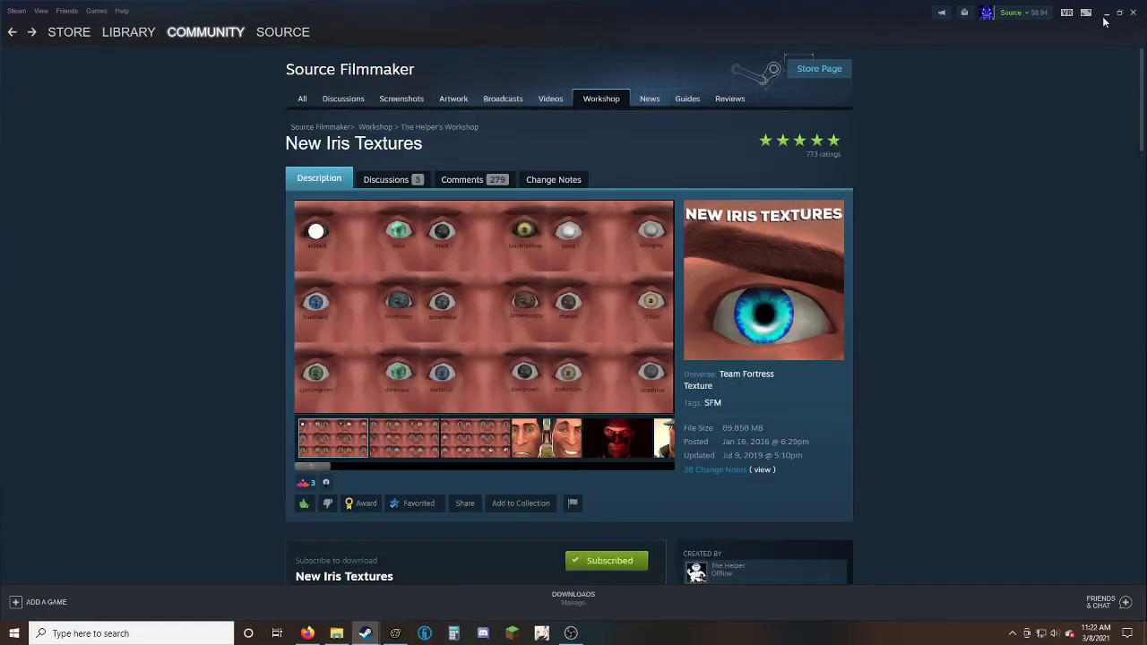
pyautogui.hotkey('alt', 'Tab')
# In File Explorer, open the workshop\materials\models folder inside game and look through its subfolders.
pyautogui.click(337, 633)
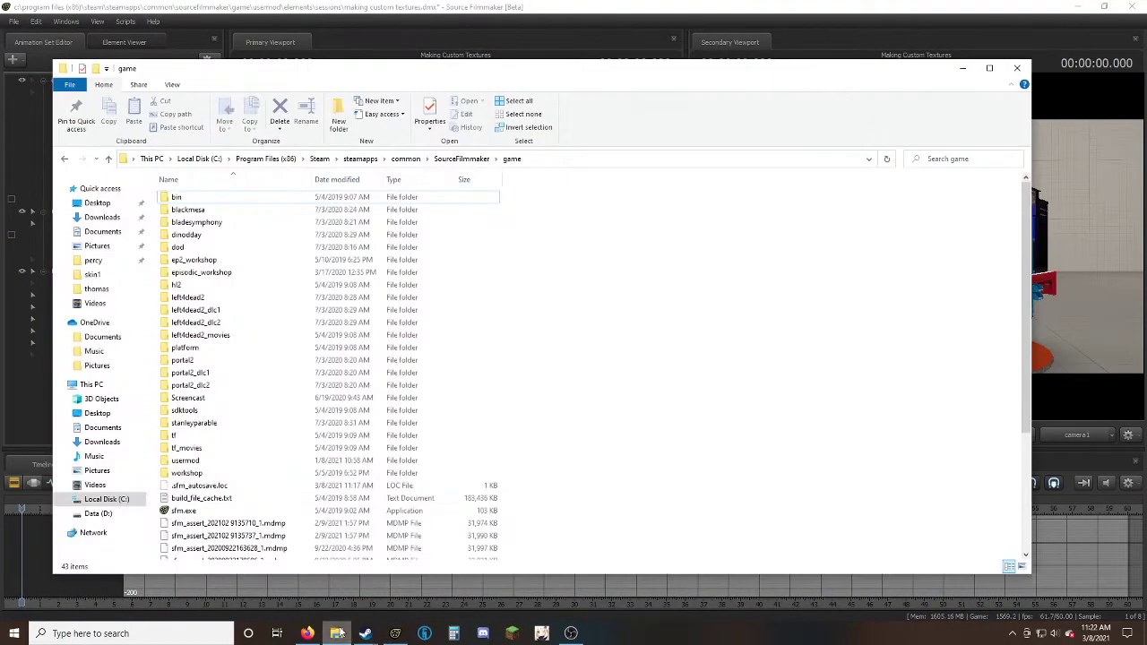
pyautogui.doubleClick(318, 473)
pyautogui.doubleClick(204, 222)
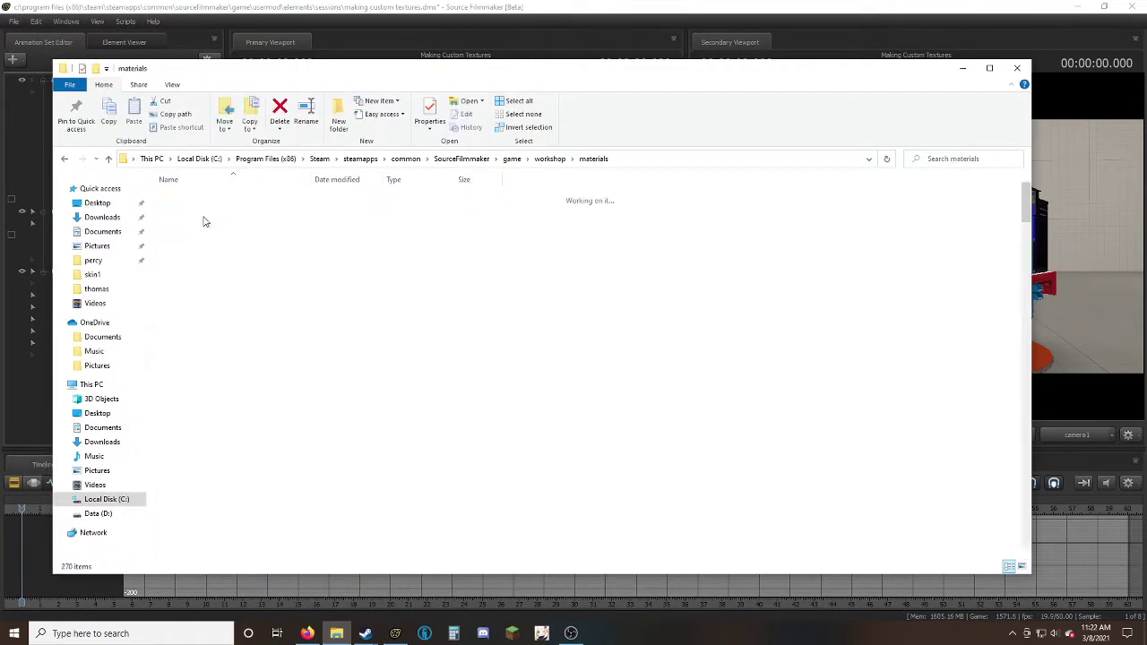
pyautogui.scroll(-5, 486, 266)
pyautogui.scroll(-15, 489, 266)
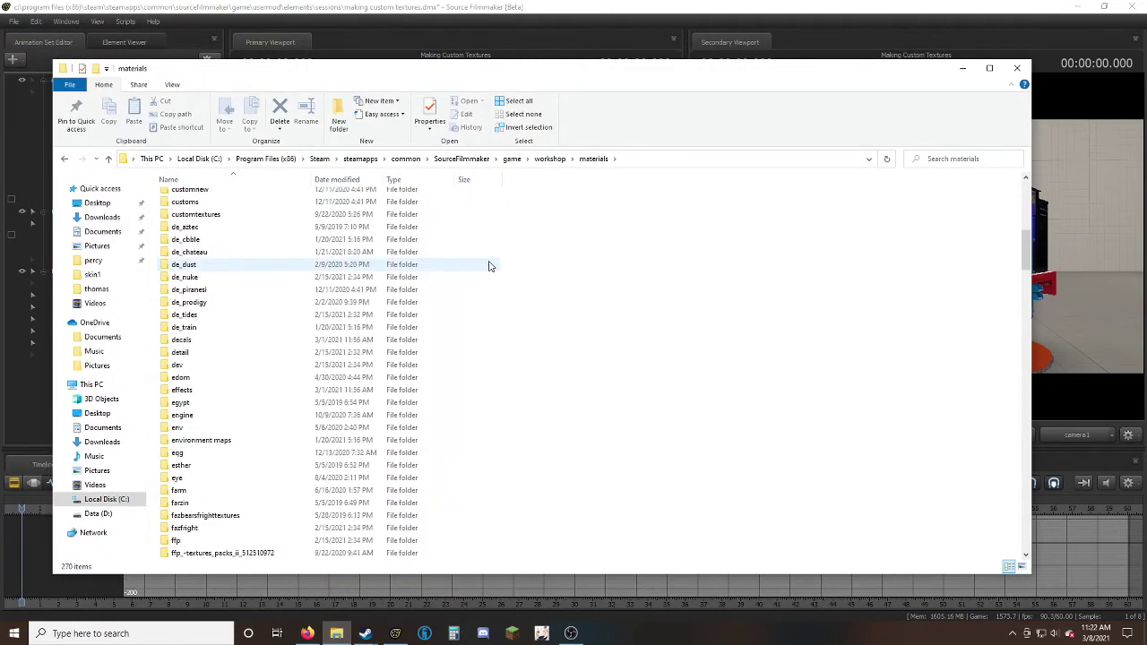
pyautogui.scroll(-20, 489, 265)
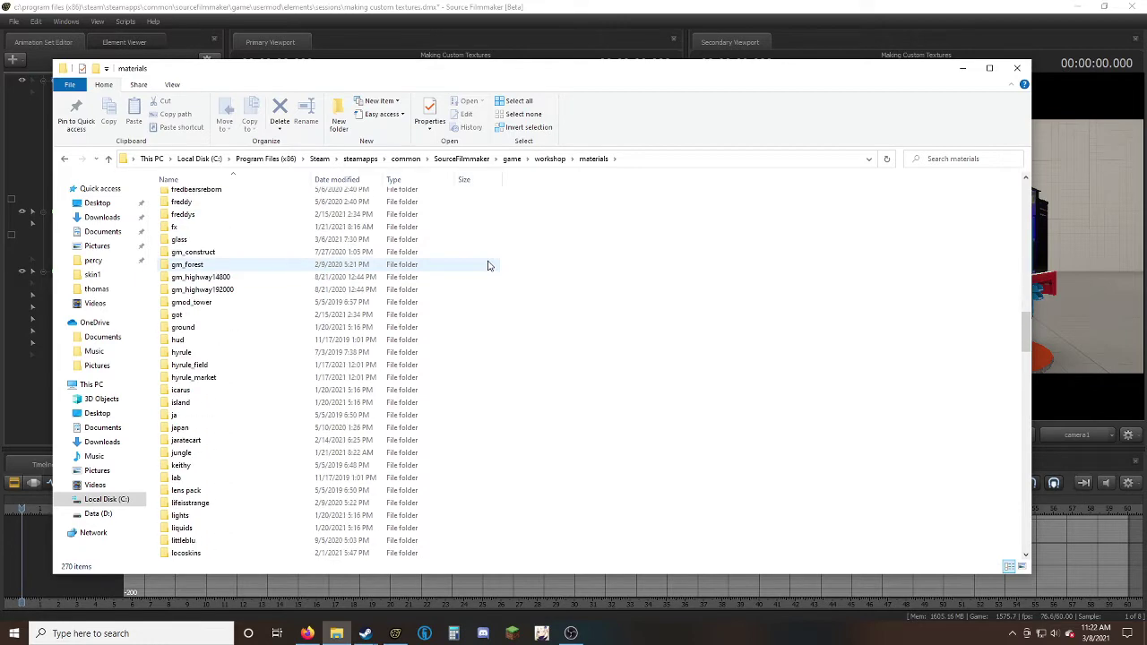
pyautogui.scroll(-5, 490, 265)
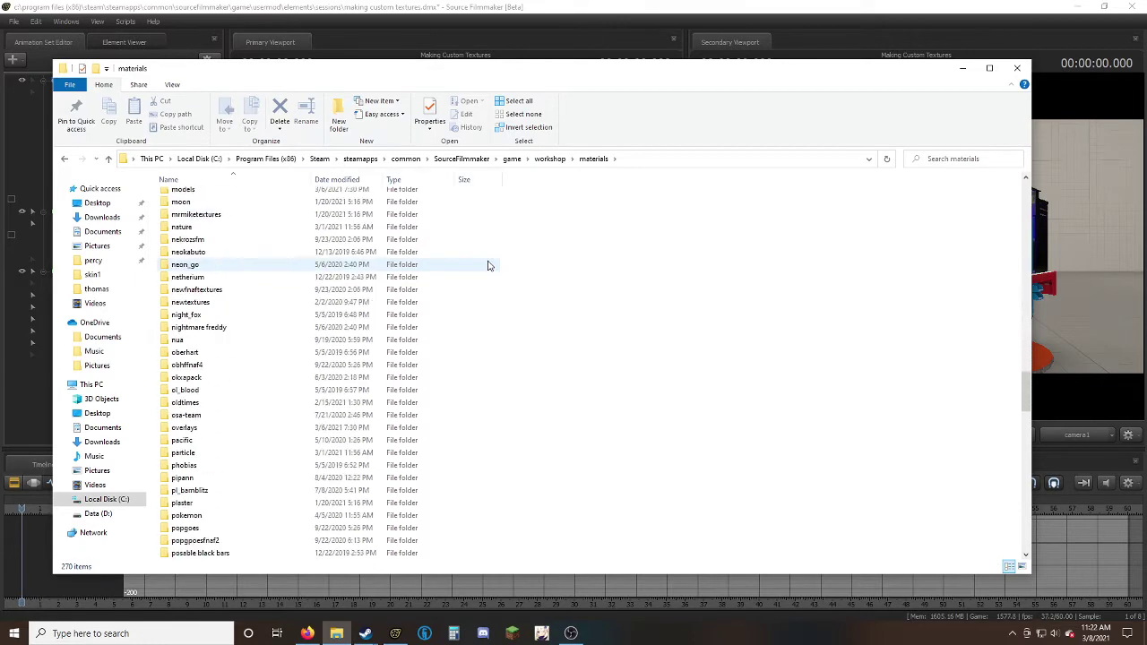
pyautogui.scroll(1, 488, 265)
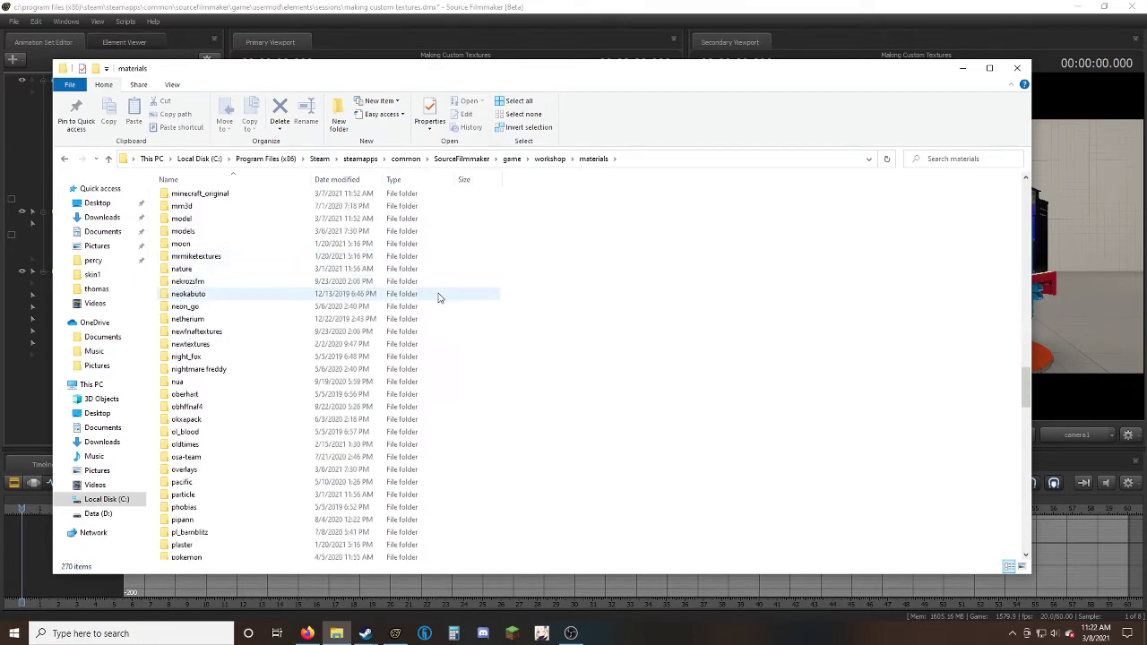
pyautogui.scroll(1, 553, 306)
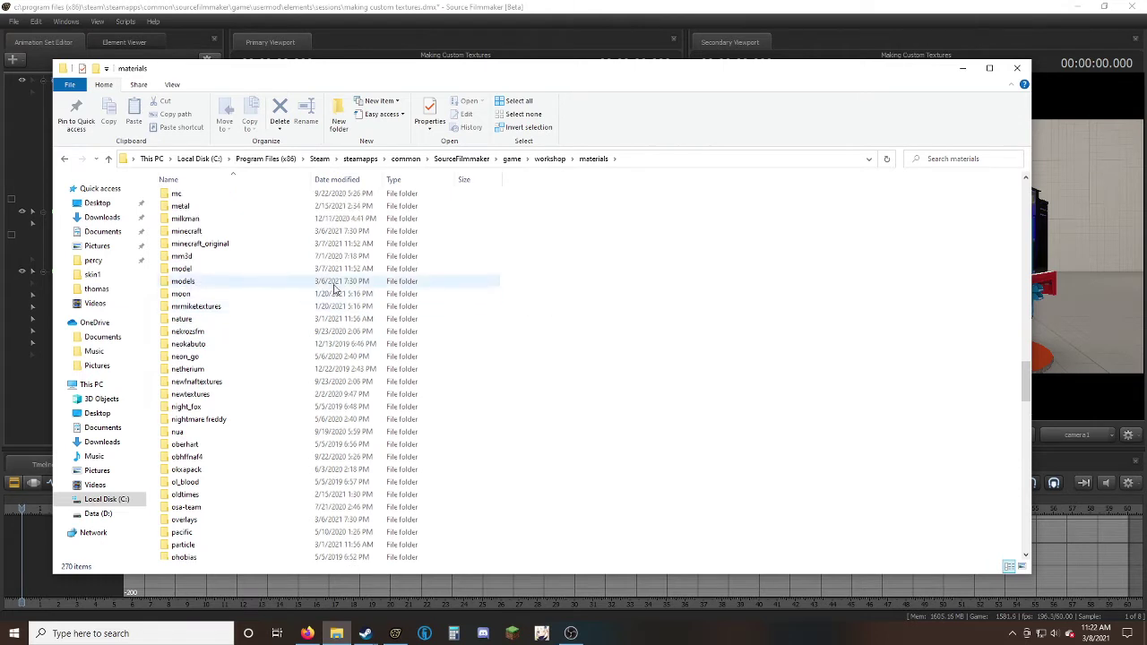
pyautogui.doubleClick(283, 284)
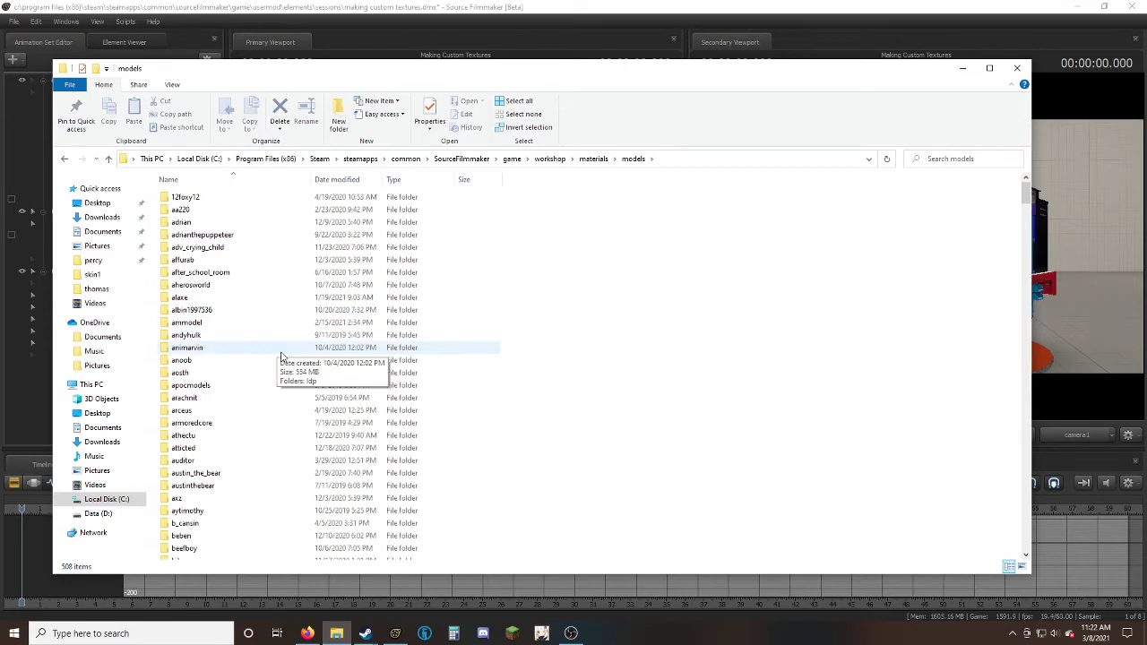
pyautogui.scroll(-15, 281, 356)
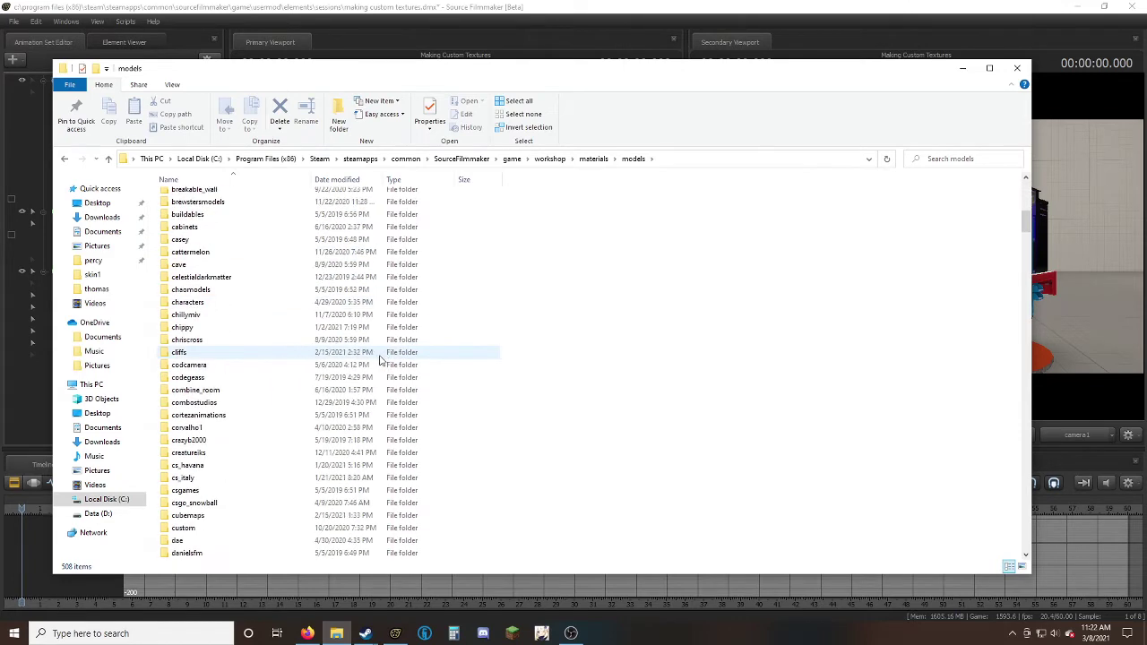
pyautogui.scroll(-4, 380, 358)
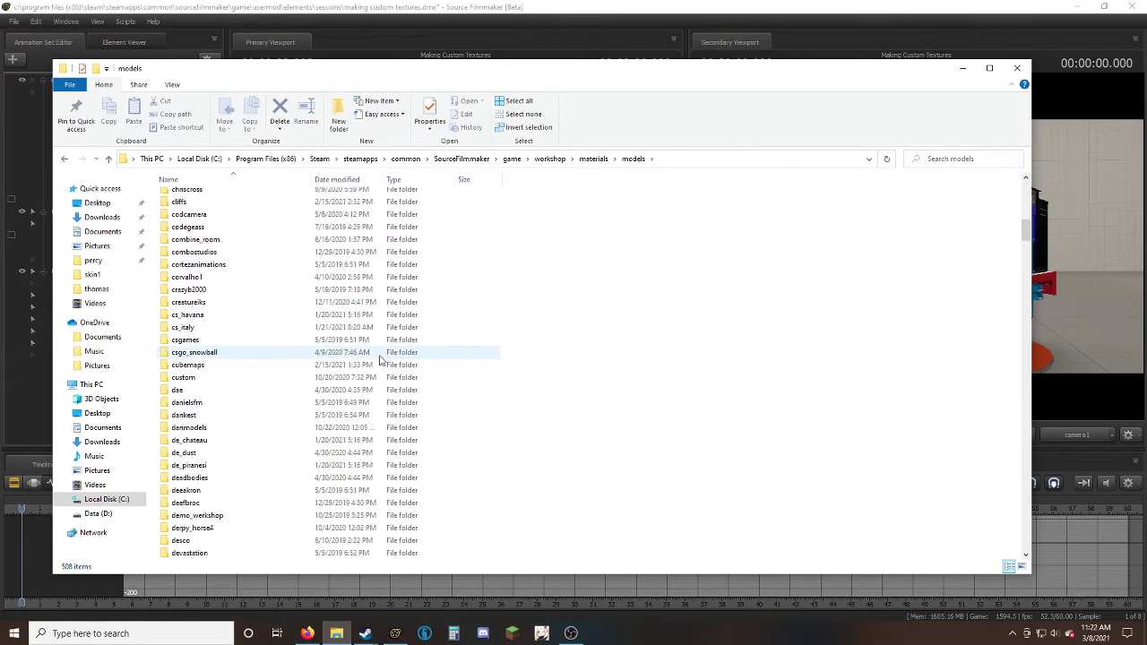
# Return to Source Filmmaker and check the folder path of thomasprop.mdl in the new-model file browser without adding the model.
pyautogui.click(962, 69)
pyautogui.moveTo(604, 238); pyautogui.dragTo(626, 238)
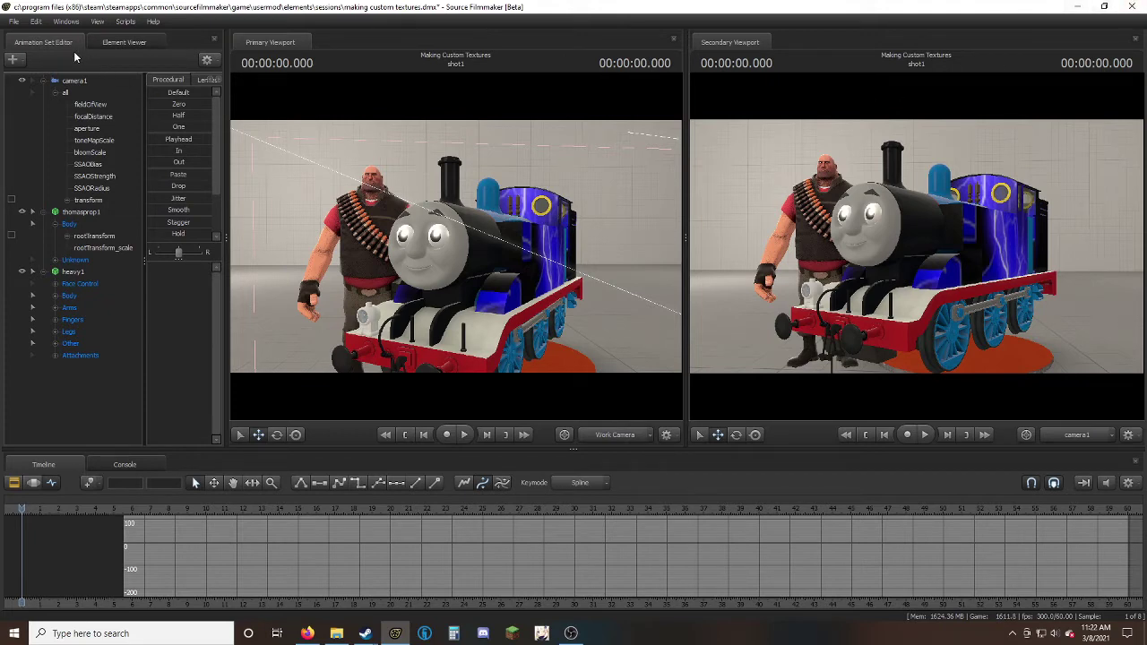
pyautogui.click(17, 60)
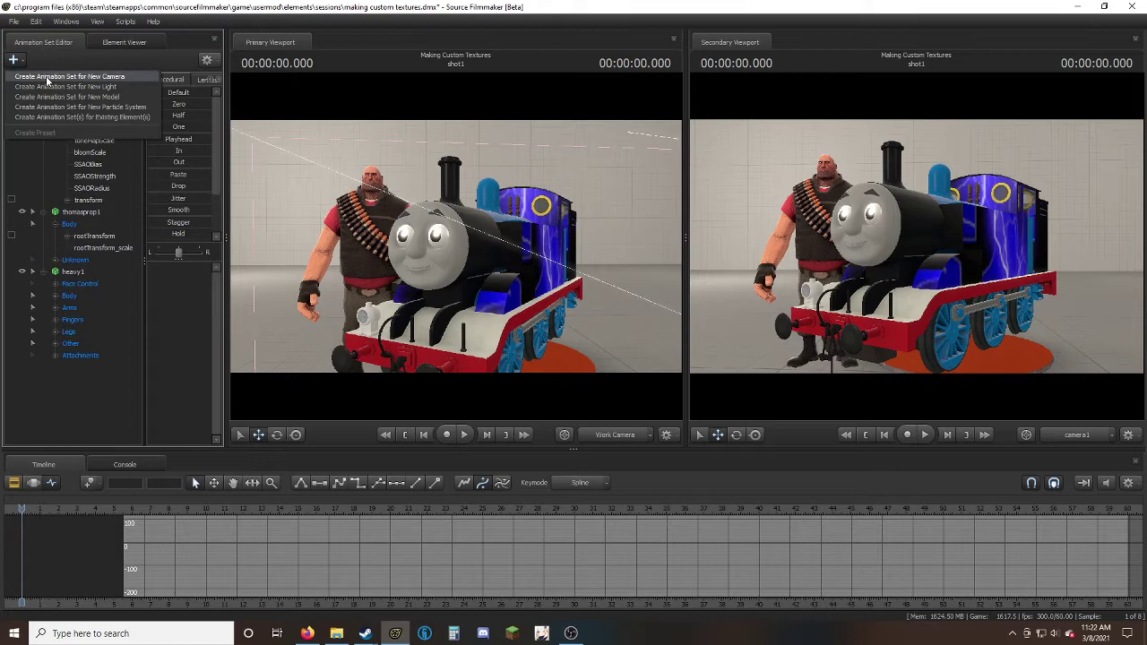
pyautogui.click(95, 102)
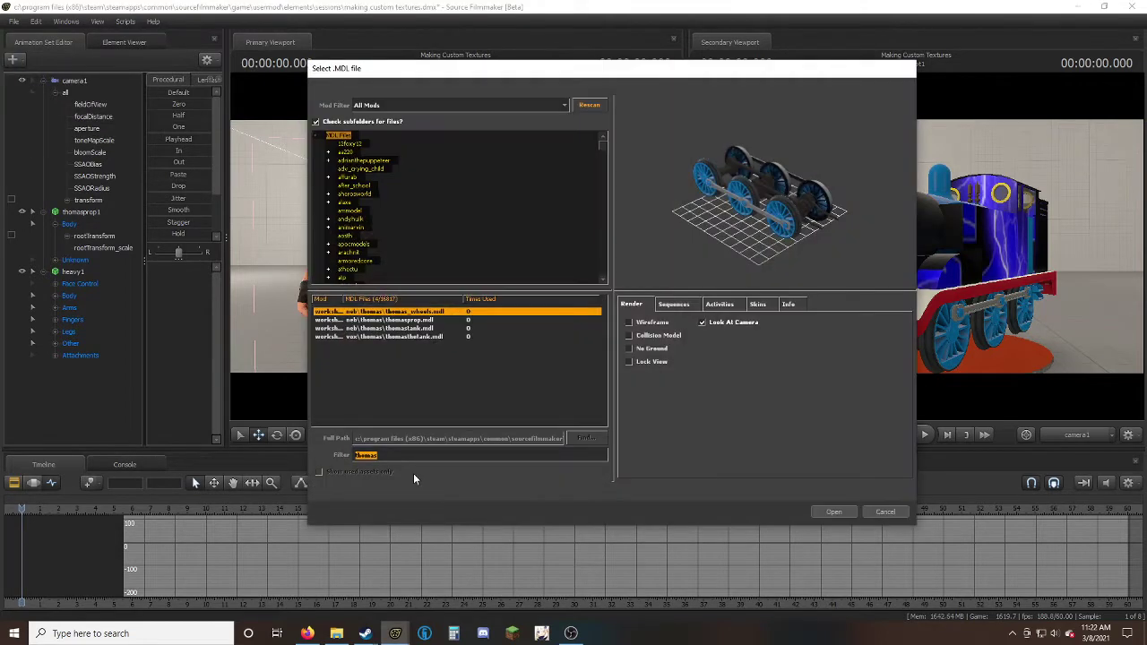
pyautogui.click(415, 321)
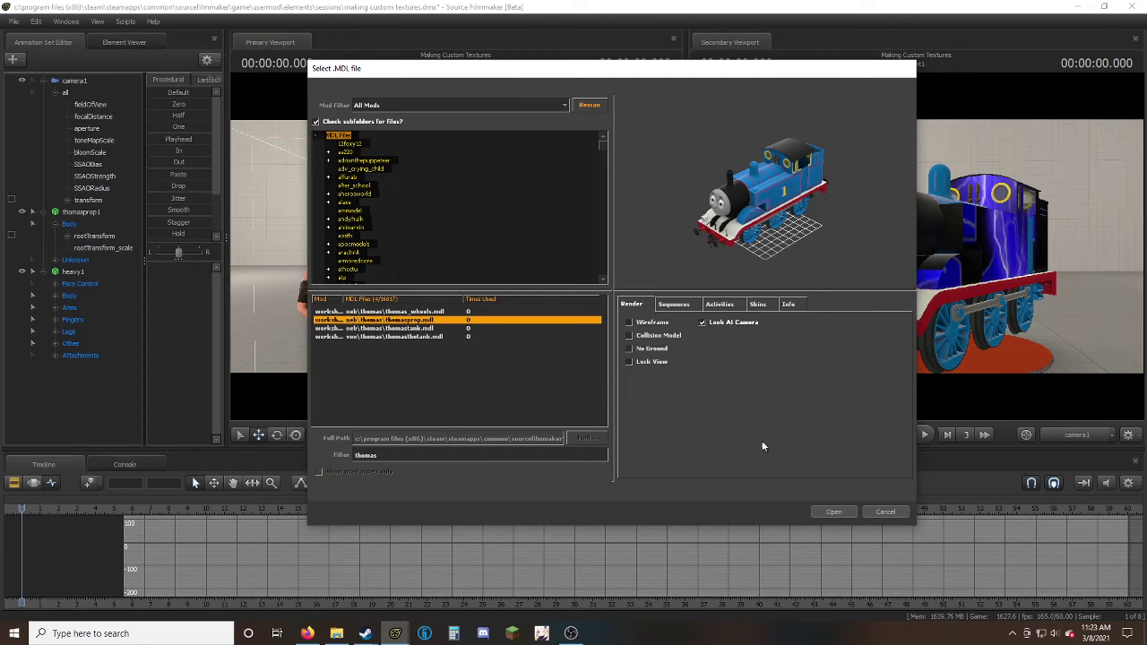
pyautogui.click(903, 514)
# Switch to File Explorer and open the neb\thomas folder inside workshop\materials\models.
pyautogui.click(336, 634)
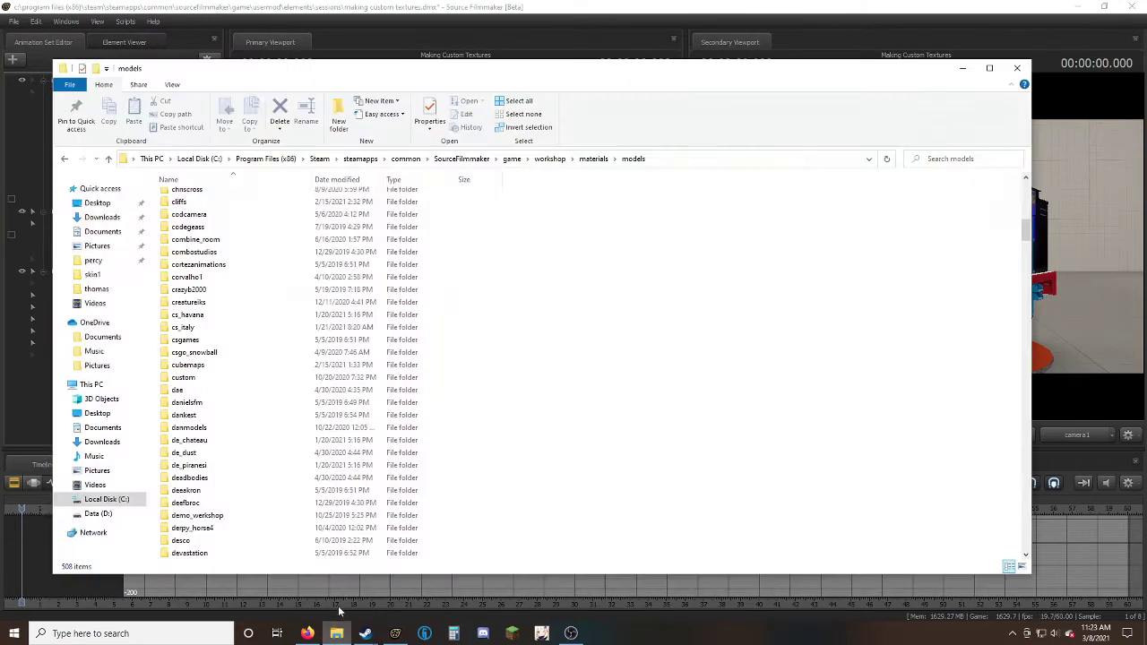
pyautogui.scroll(-20, 283, 363)
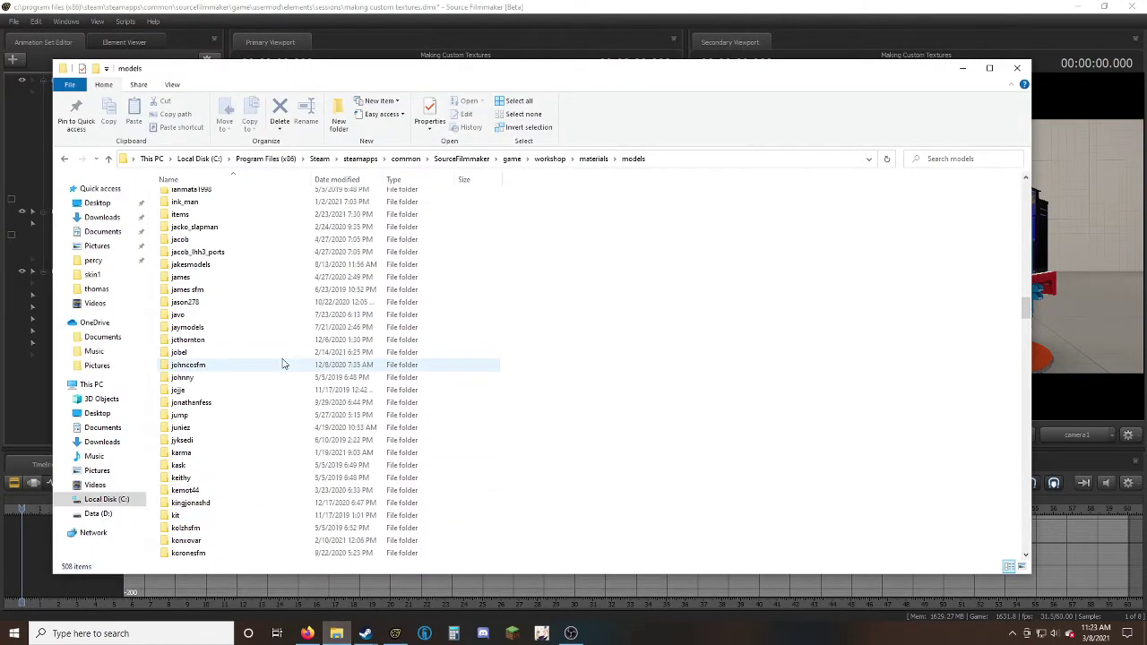
pyautogui.scroll(-9, 282, 363)
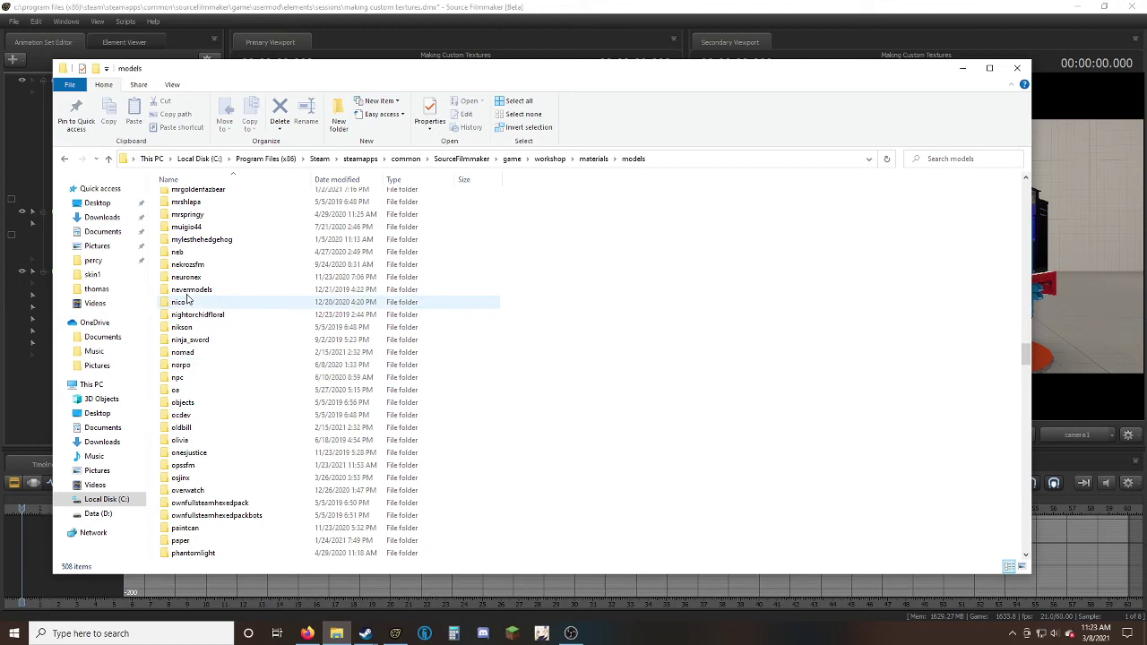
pyautogui.doubleClick(183, 256)
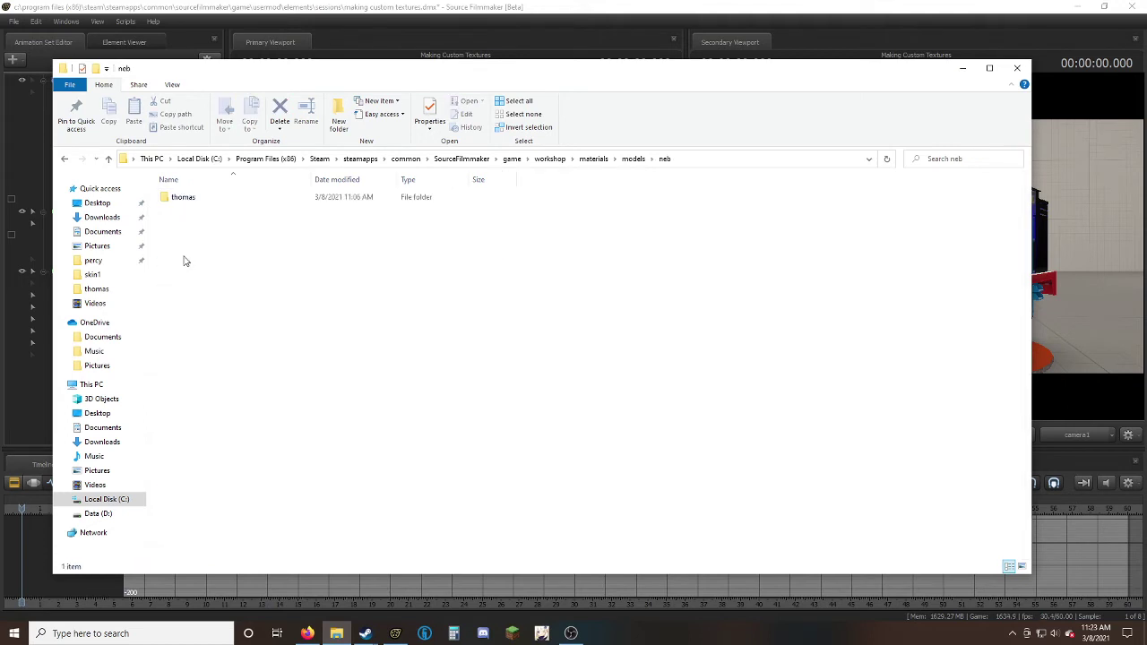
pyautogui.doubleClick(223, 201)
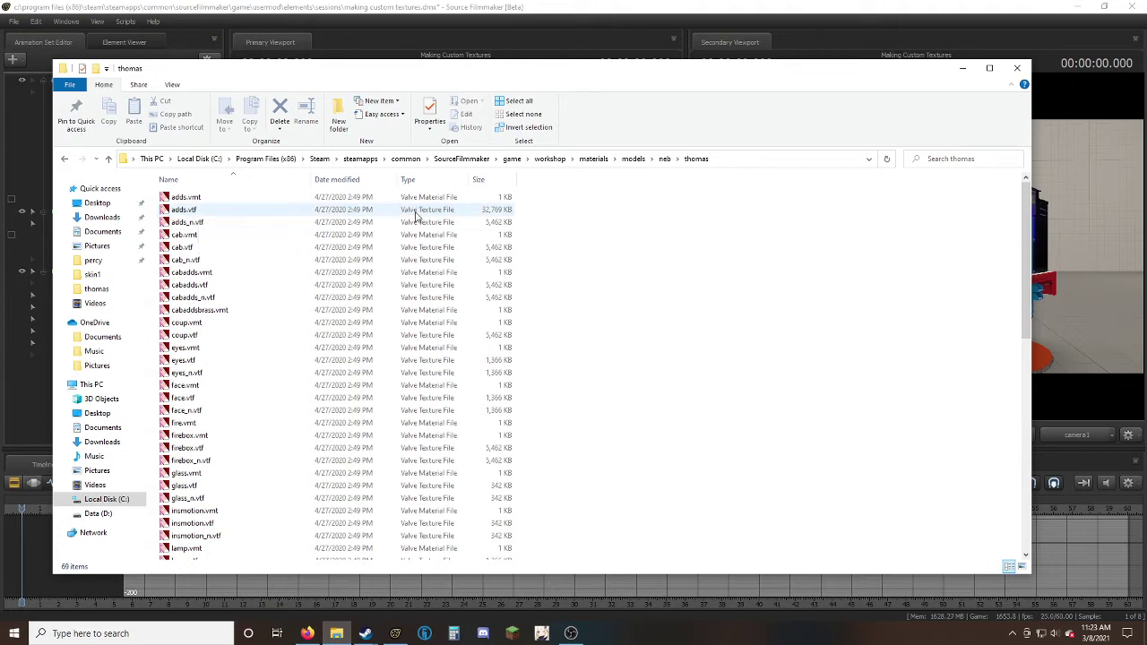
# Open cab.vtf in VTFEdit and zoom out to 25% to examine the whole cab texture layout.
pyautogui.doubleClick(201, 249)
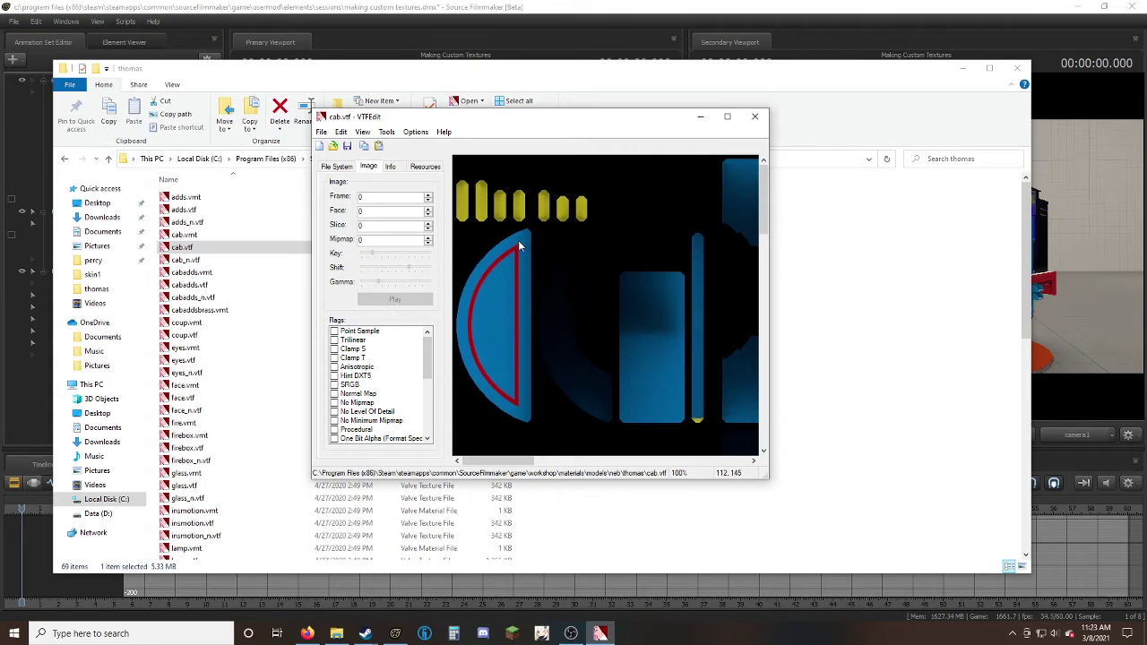
pyautogui.scroll(-10, 610, 304)
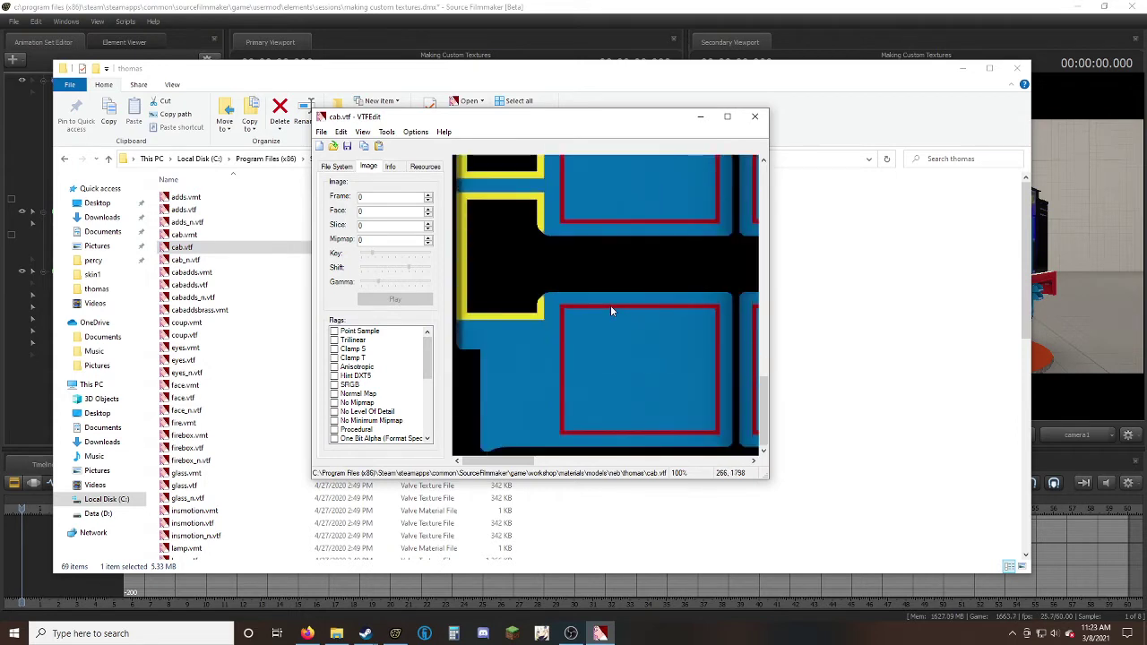
pyautogui.scroll(10, 634, 329)
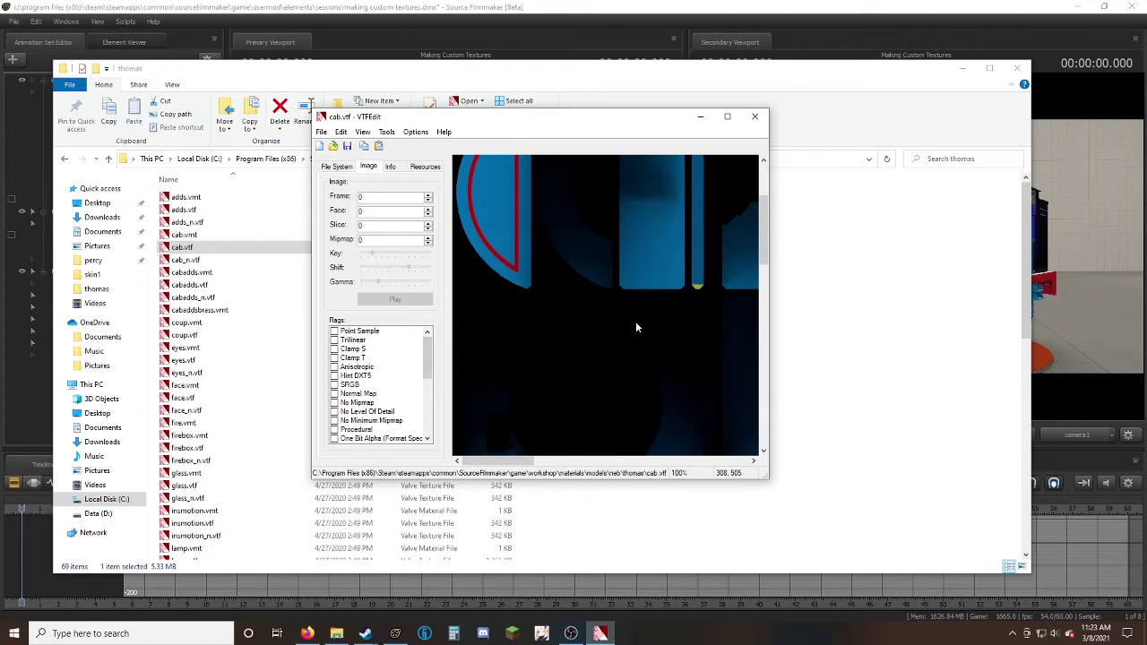
pyautogui.rightClick(626, 272)
pyautogui.click(644, 292)
pyautogui.rightClick(624, 265)
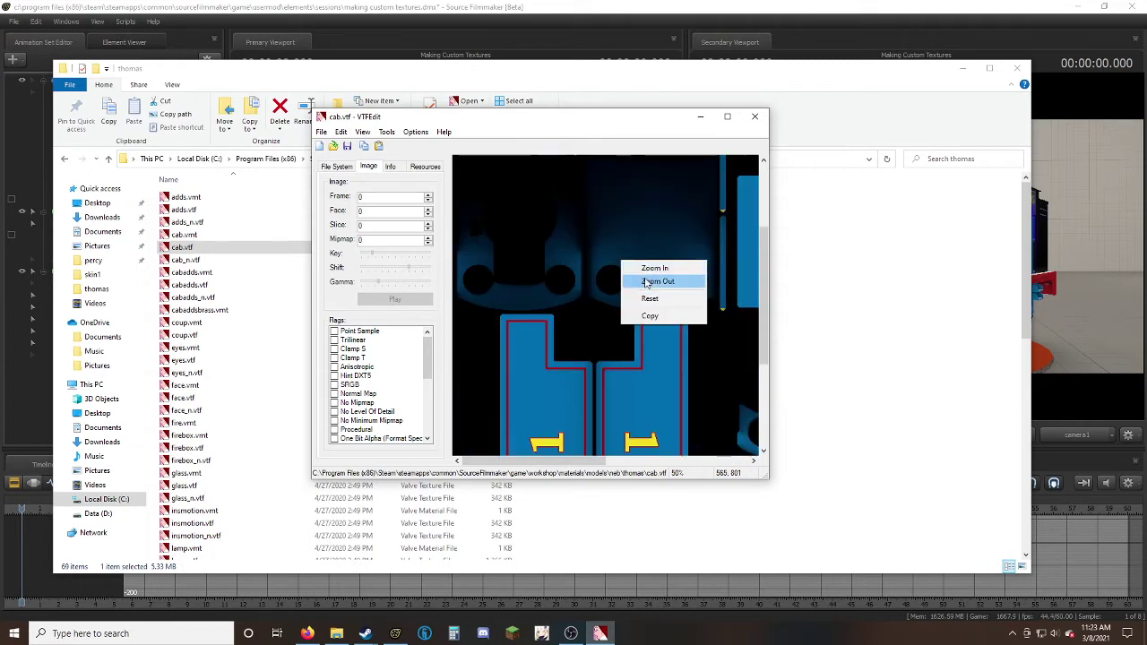
pyautogui.click(645, 283)
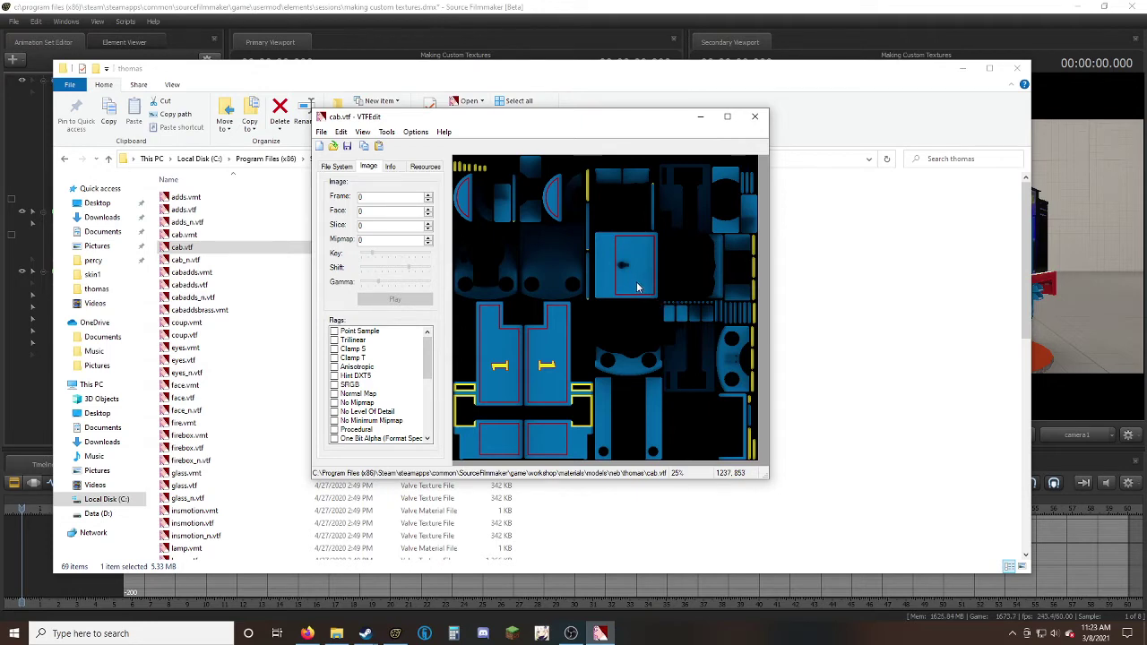
# Copy the cab texture image from VTFEdit, open Paint and paste it into the blank picture.
pyautogui.rightClick(571, 249)
pyautogui.click(588, 300)
pyautogui.click(134, 633)
pyautogui.write('p')
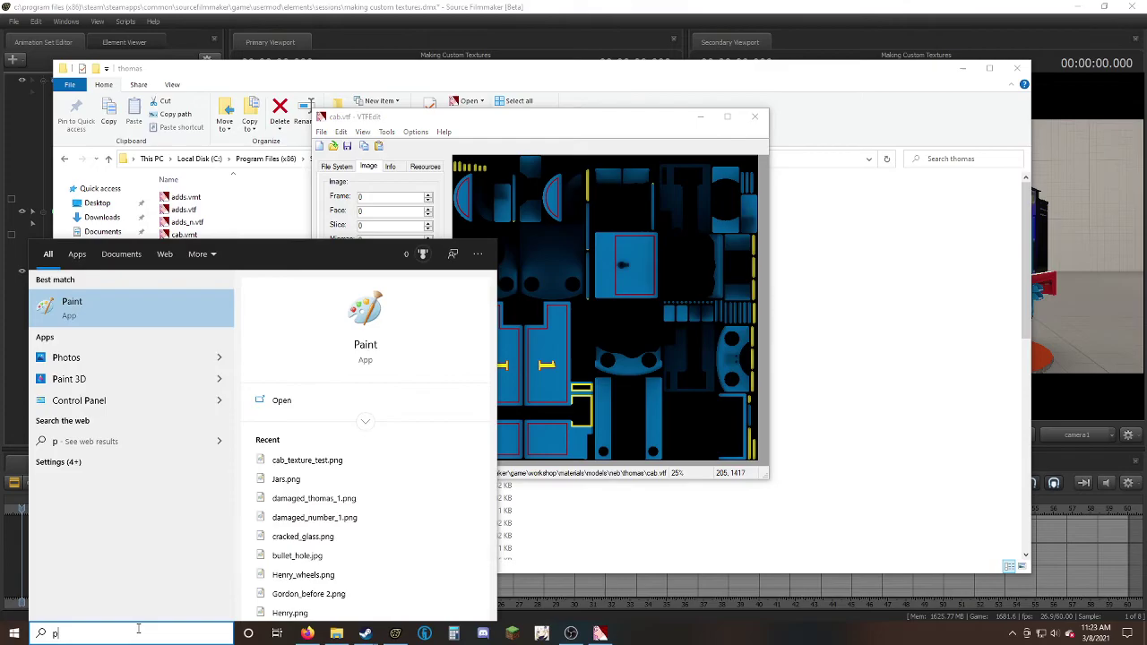
pyautogui.press('Return')
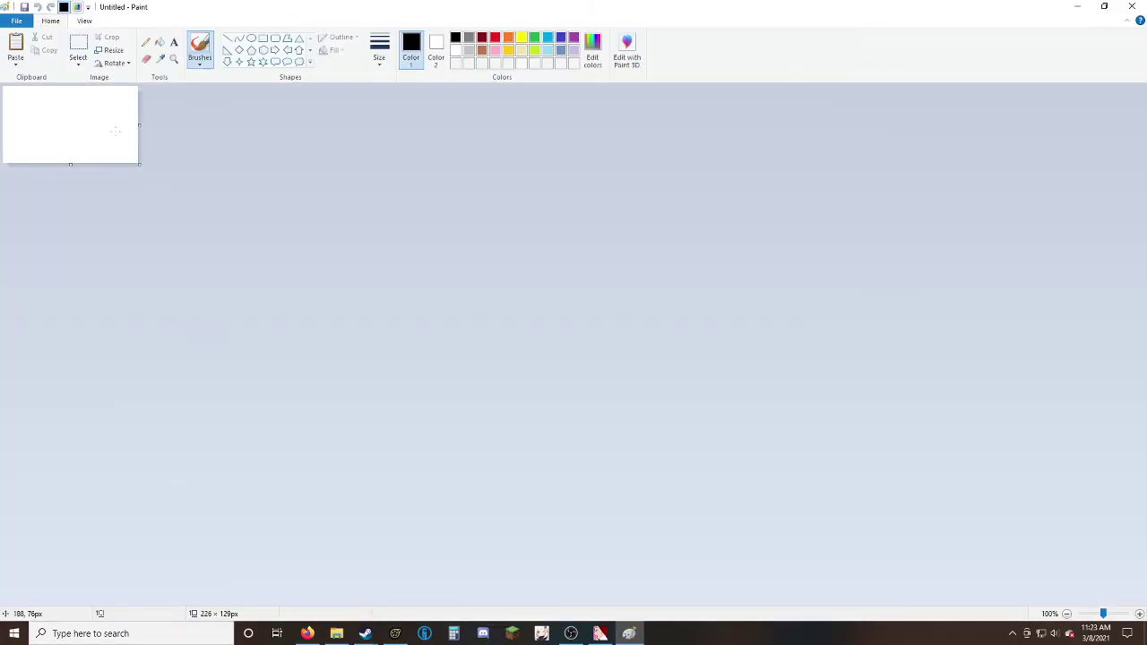
pyautogui.hotkey('ctrl', 'v')
# Brush several freehand black scratch lines across the cab texture's side panels, door and lower parts.
pyautogui.click(200, 50)
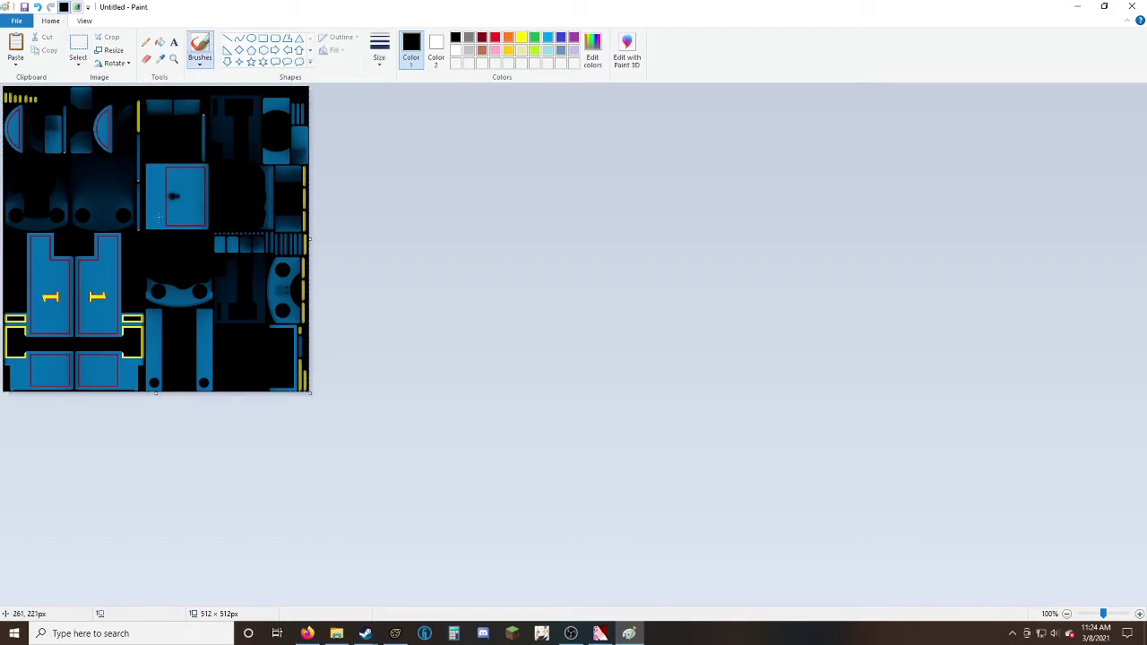
pyautogui.moveTo(193, 187); pyautogui.dragTo(44, 278)
pyautogui.moveTo(148, 189); pyautogui.dragTo(5, 342)
pyautogui.moveTo(83, 312); pyautogui.dragTo(165, 322)
pyautogui.moveTo(93, 332); pyautogui.dragTo(269, 301)
pyautogui.moveTo(162, 343); pyautogui.dragTo(125, 313)
pyautogui.moveTo(207, 179); pyautogui.dragTo(15, 250)
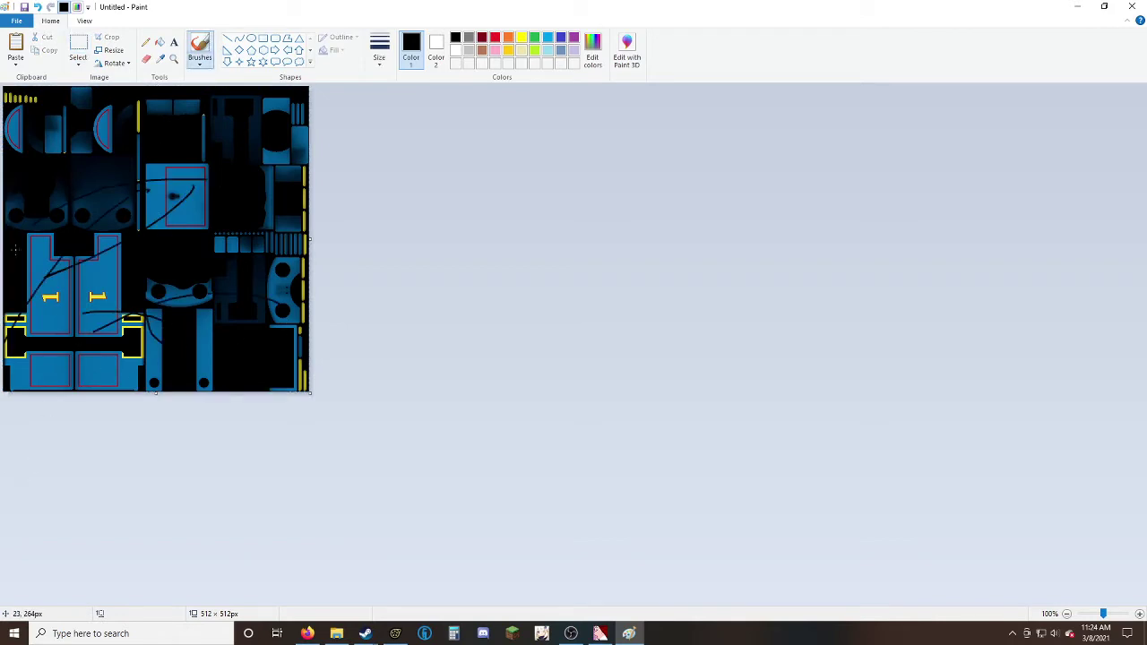
pyautogui.moveTo(93, 361)
pyautogui.mouseDown()
pyautogui.moveTo(314, 176)
pyautogui.moveTo(278, 368)
pyautogui.mouseUp()
# Look at the Save As dialog for the scratched texture, cancel it and close Paint without saving.
pyautogui.click(1132, 6)
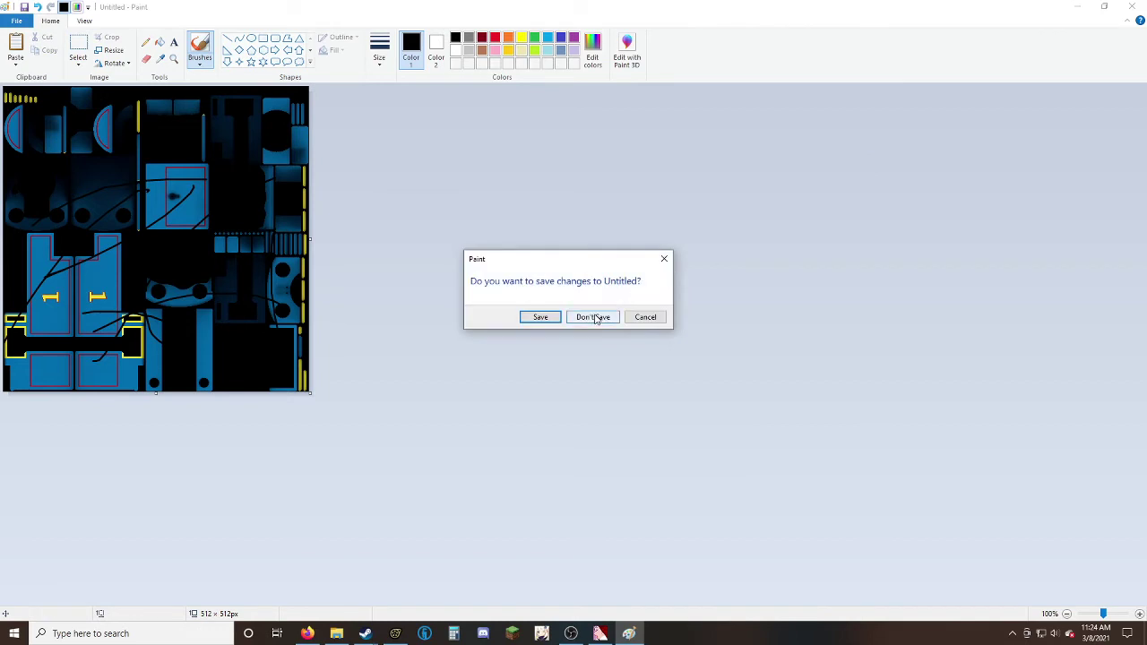
pyautogui.click(656, 319)
pyautogui.click(16, 20)
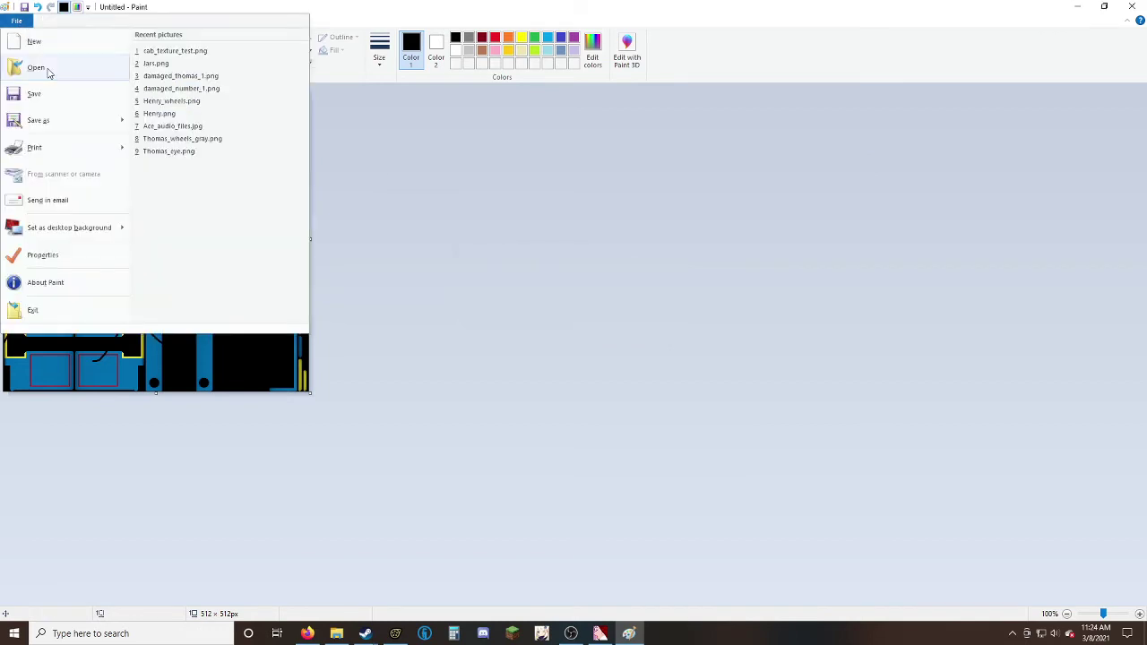
pyautogui.click(72, 118)
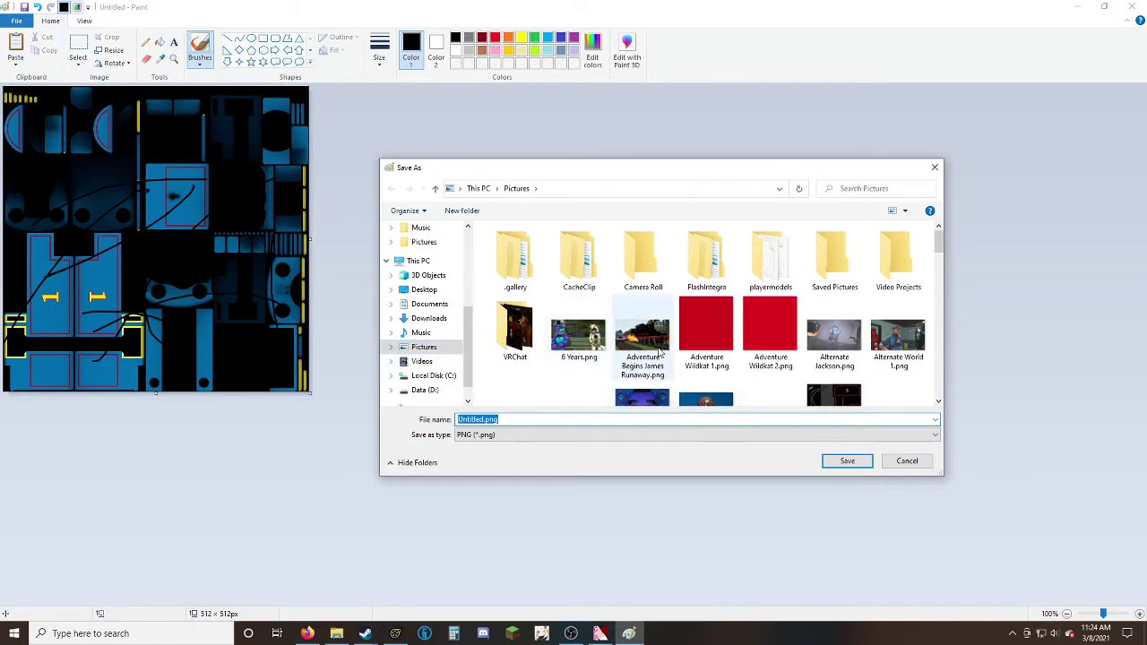
pyautogui.click(907, 461)
pyautogui.click(593, 317)
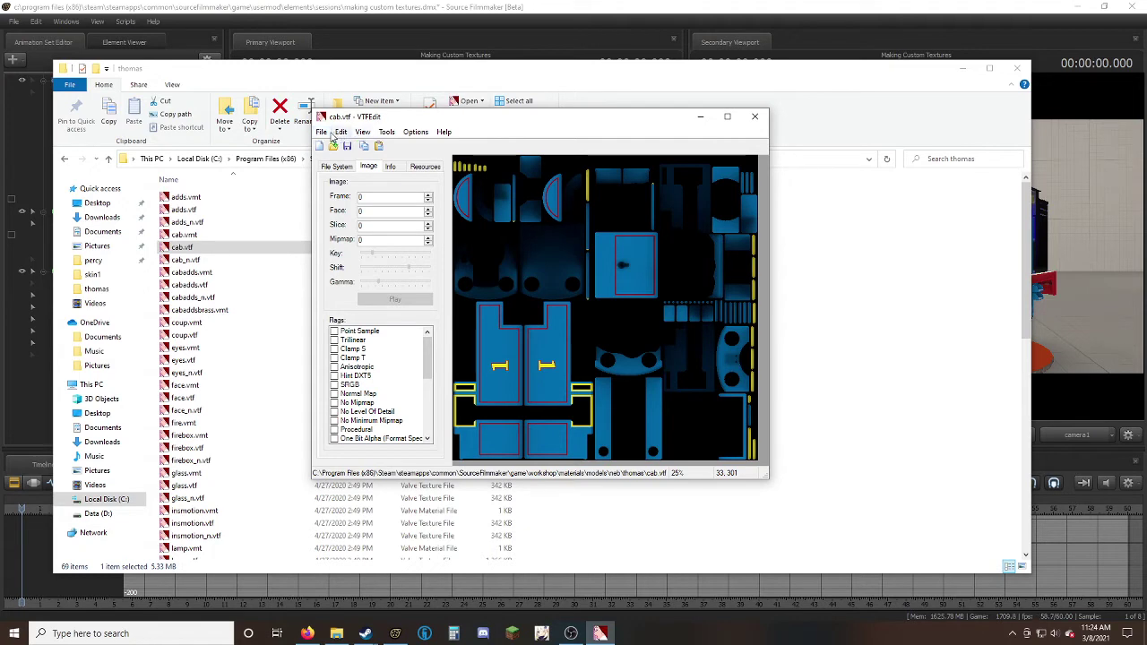
# Import cab_texture_test.png from Pictures into VTFEdit, keeping the preset VTF options with DXT1 normal and DXT5 alpha format.
pyautogui.click(324, 135)
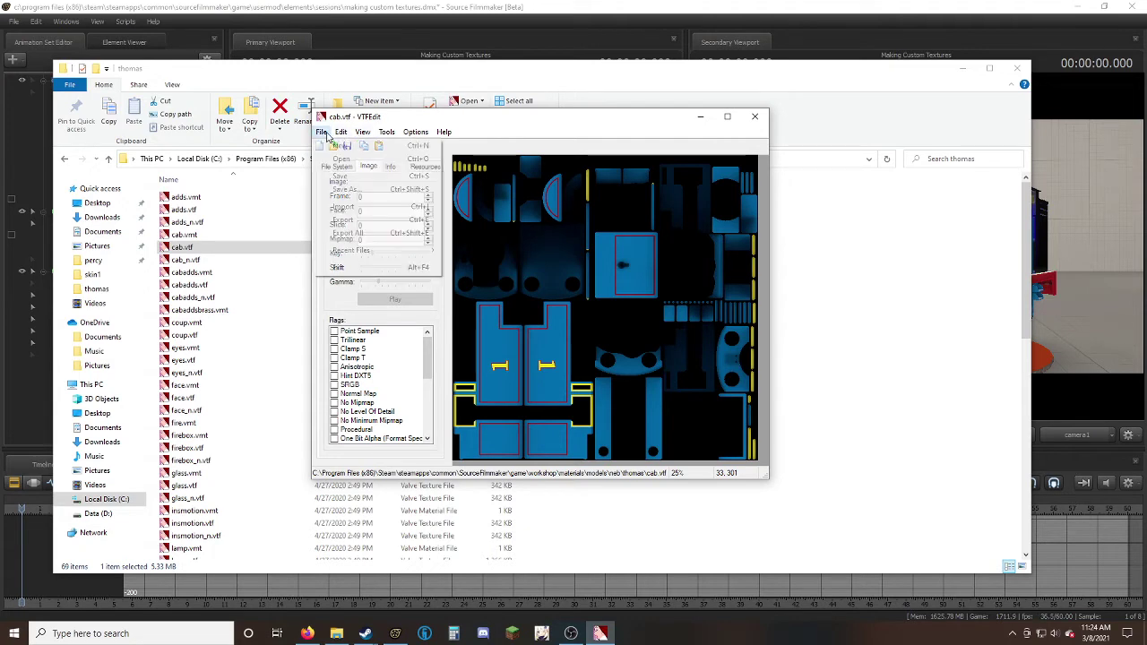
pyautogui.click(343, 206)
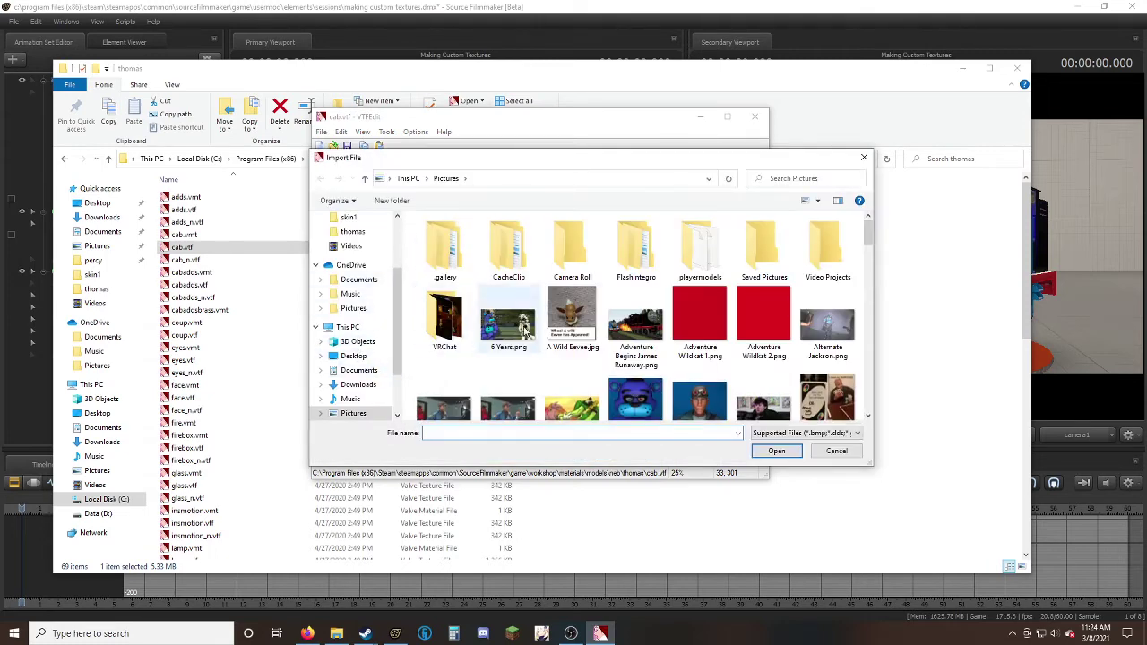
pyautogui.scroll(-5, 668, 303)
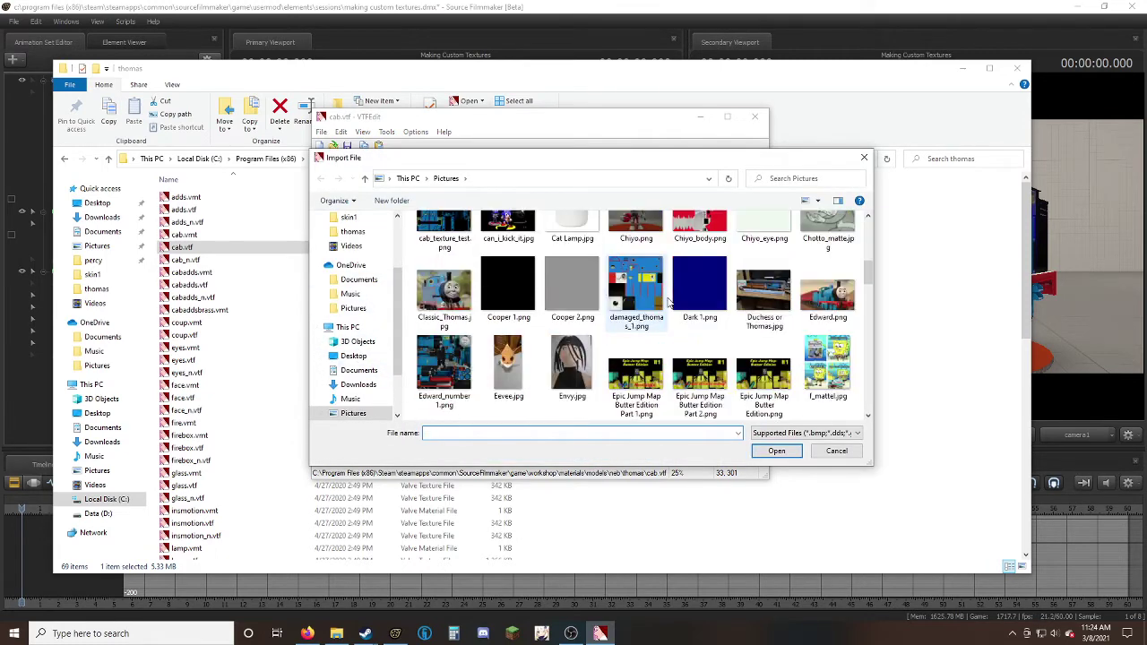
pyautogui.scroll(1, 627, 296)
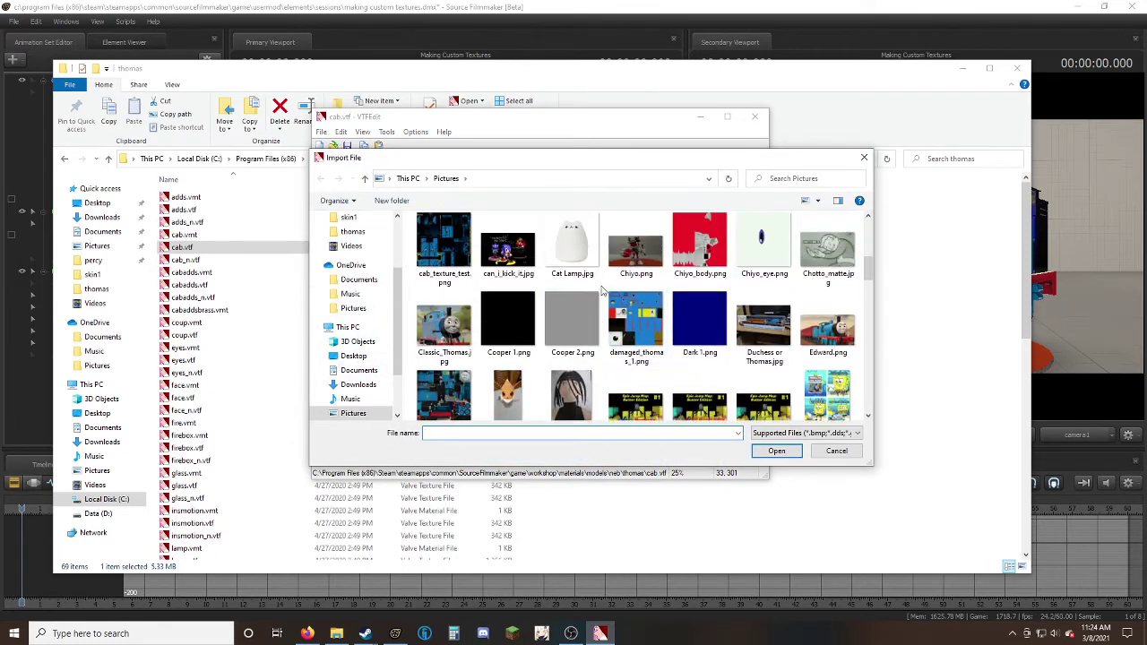
pyautogui.doubleClick(464, 255)
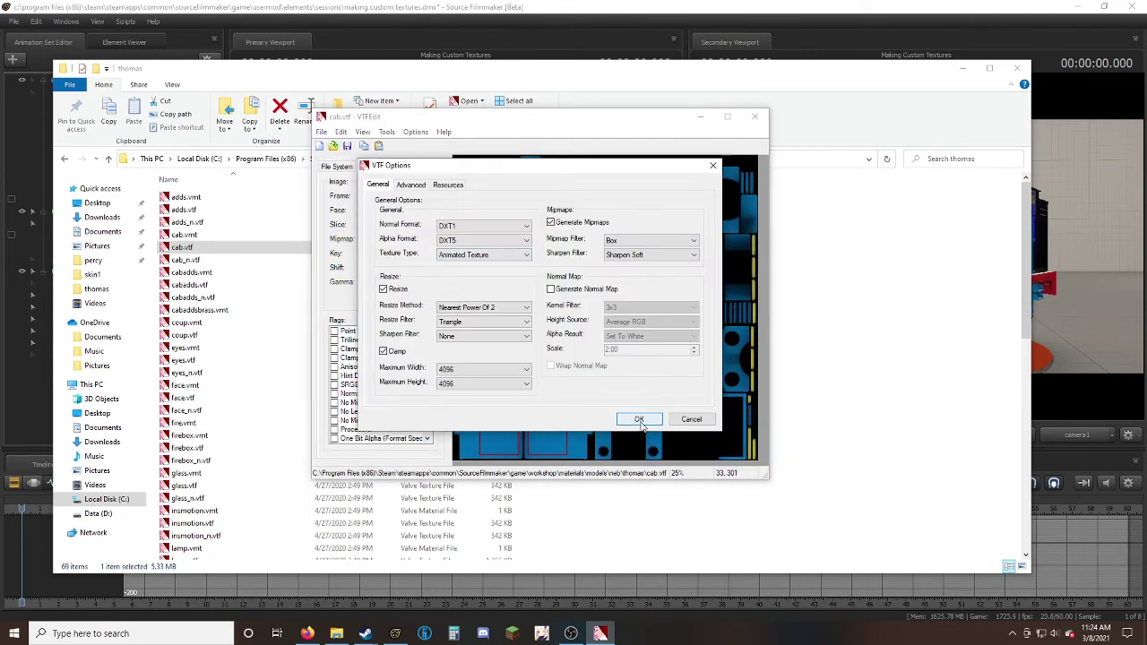
pyautogui.click(639, 420)
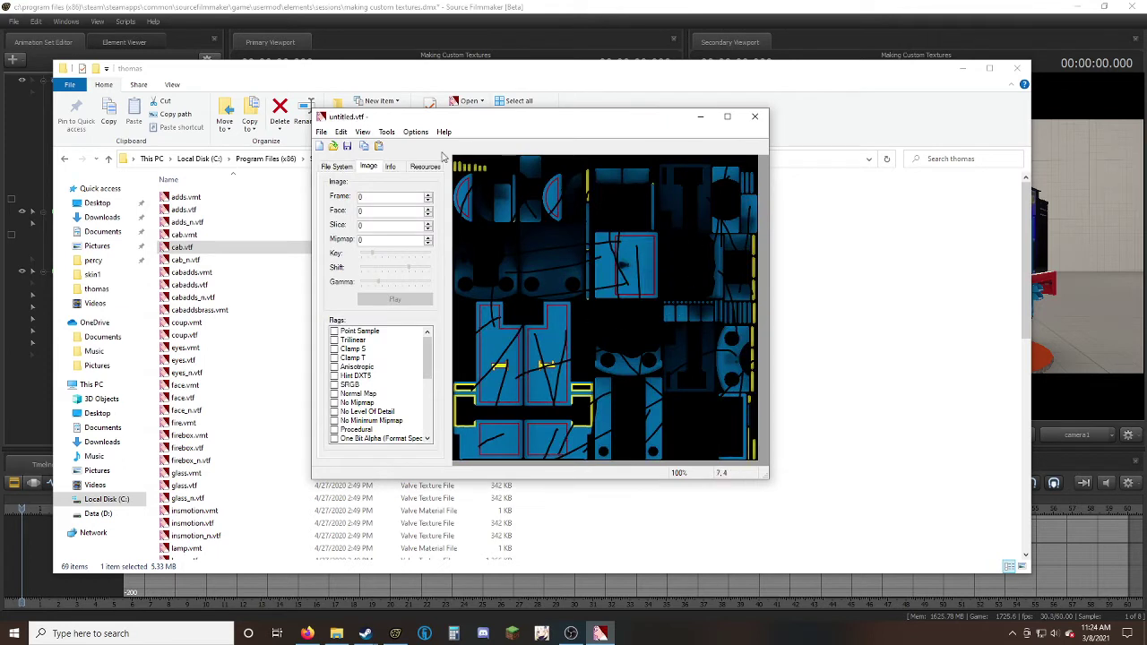
# Start saving the imported texture as a new VTF file and browse to Steam\steamapps\common\SourceFilmmaker\game under Program Files (x86).
pyautogui.click(322, 132)
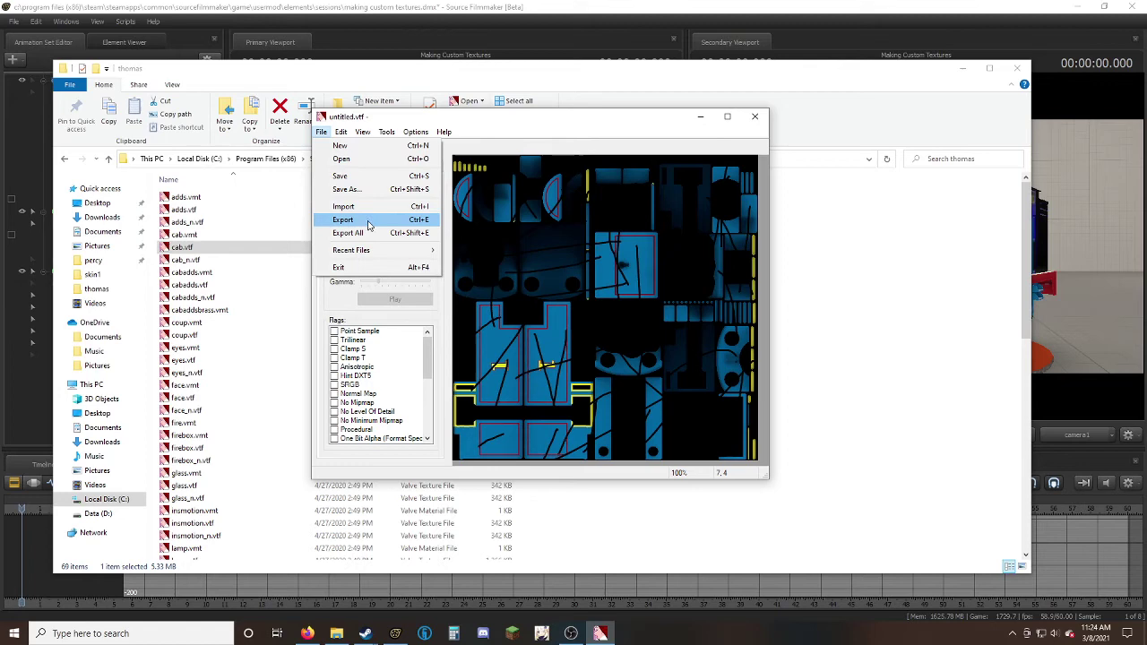
pyautogui.click(348, 190)
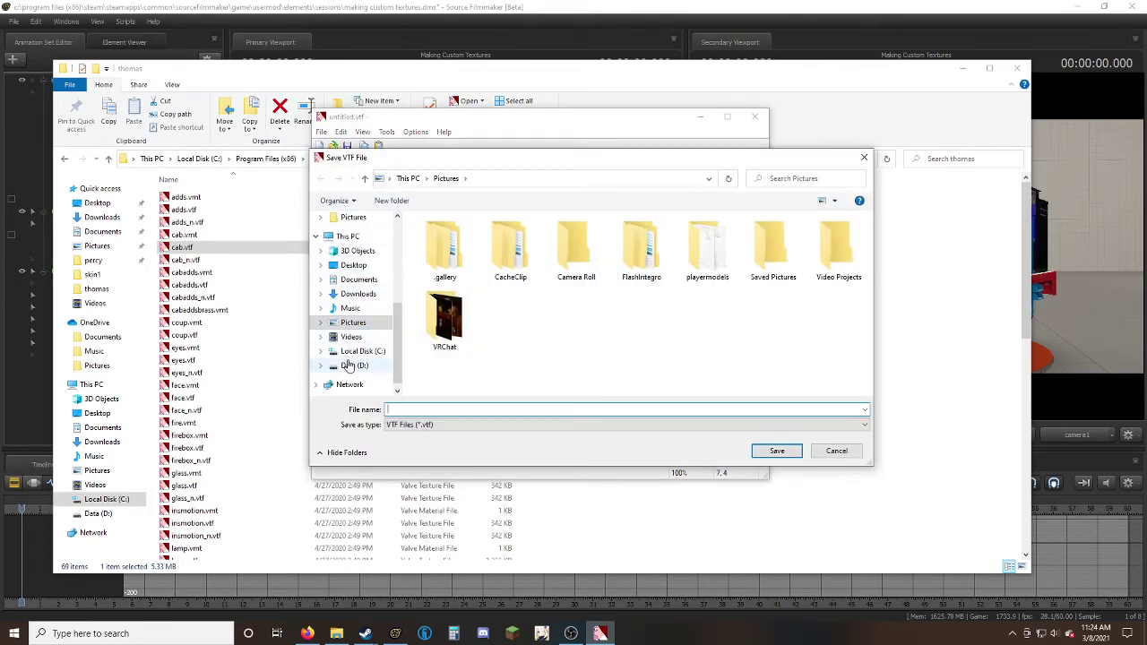
pyautogui.click(357, 351)
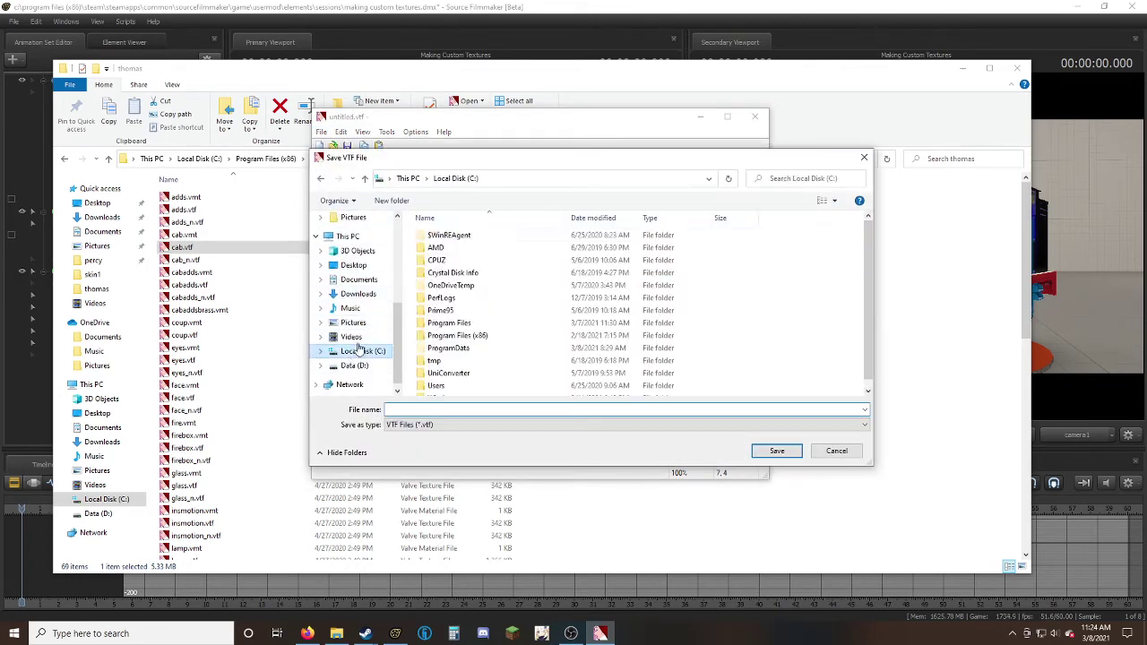
pyautogui.doubleClick(457, 335)
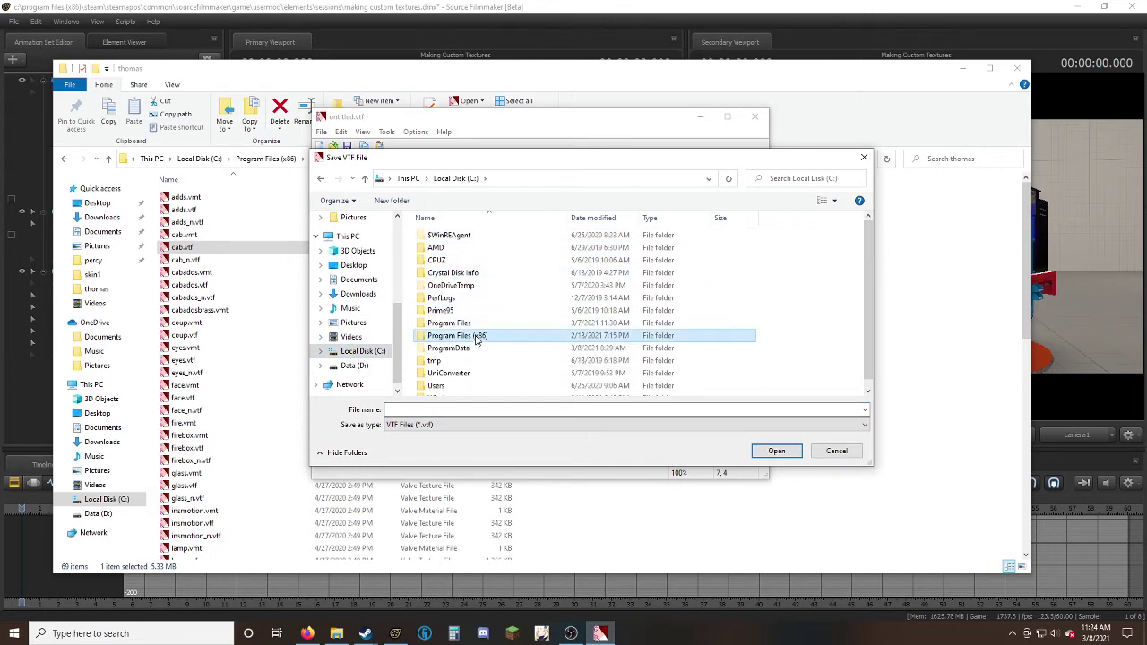
pyautogui.scroll(-10, 475, 323)
pyautogui.doubleClick(438, 288)
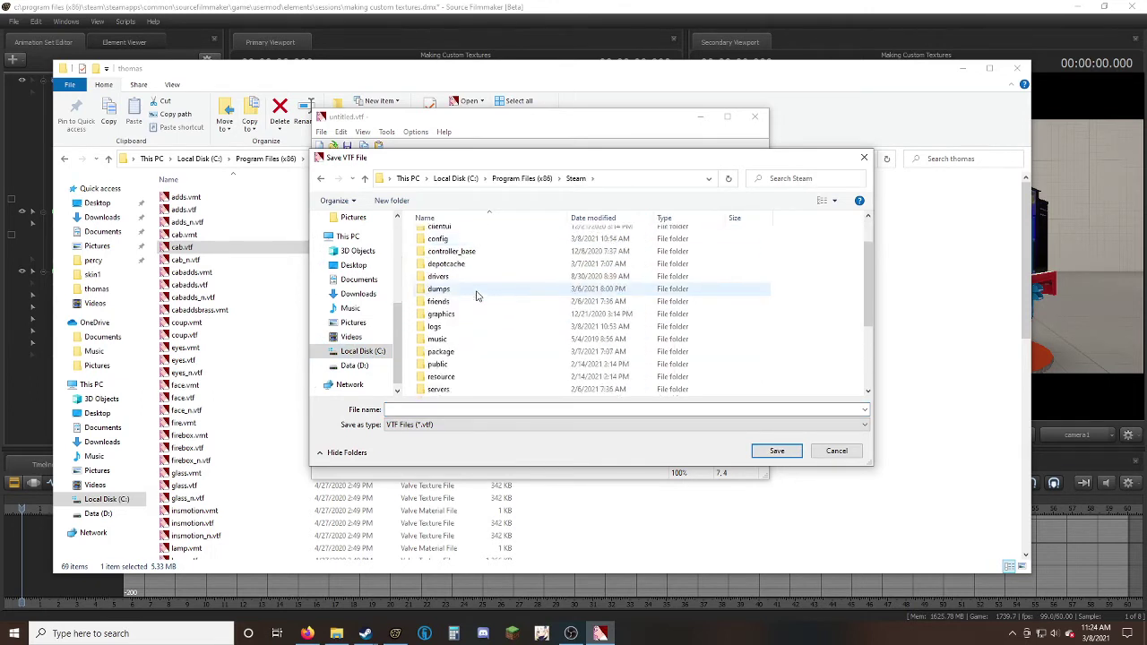
pyautogui.scroll(-3, 463, 339)
pyautogui.doubleClick(462, 340)
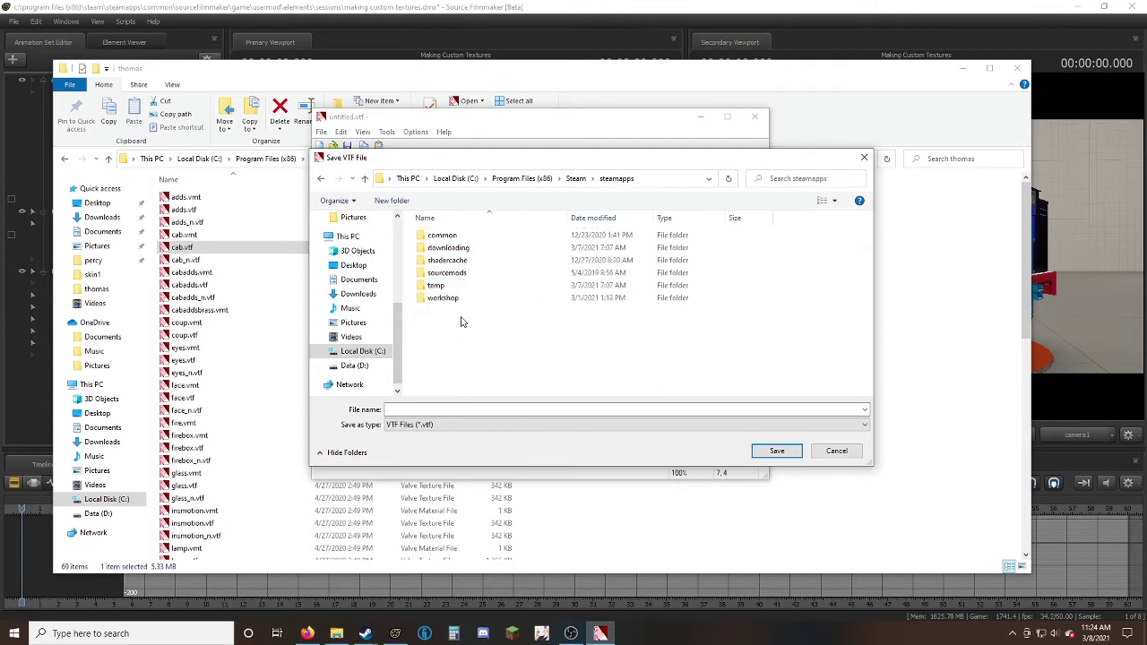
pyautogui.doubleClick(458, 240)
pyautogui.scroll(-5, 465, 370)
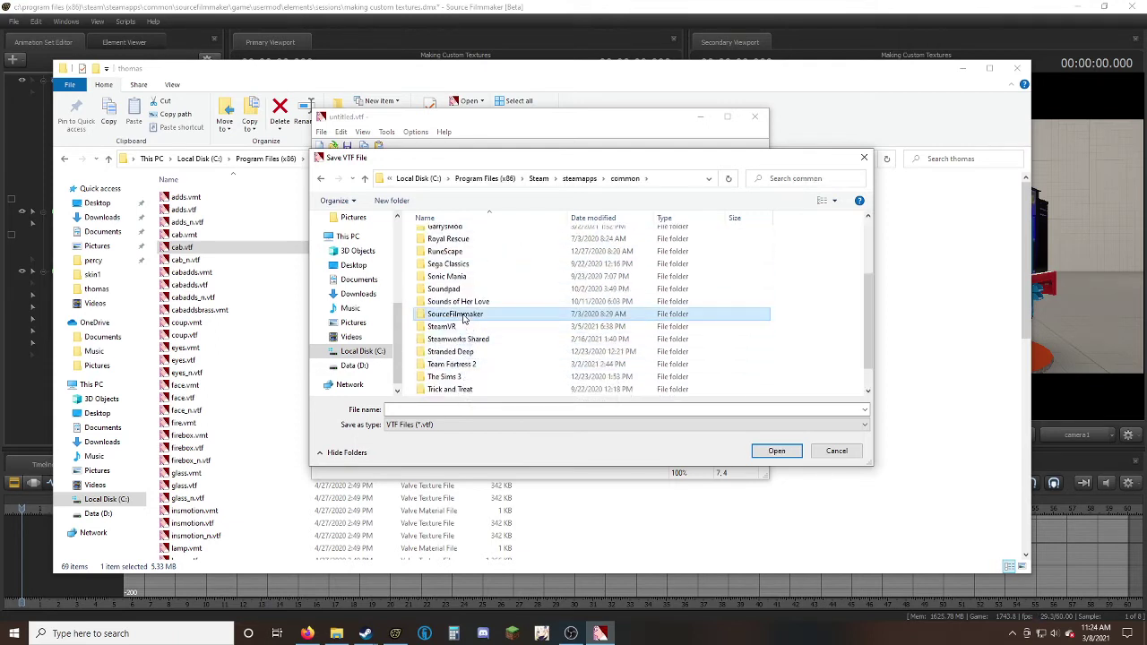
pyautogui.doubleClick(457, 315)
pyautogui.click(447, 237)
pyautogui.doubleClick(449, 240)
# Browse on through workshop\materials\models\neb to the thomas folder as the save location for the VTF texture.
pyautogui.scroll(-3, 452, 358)
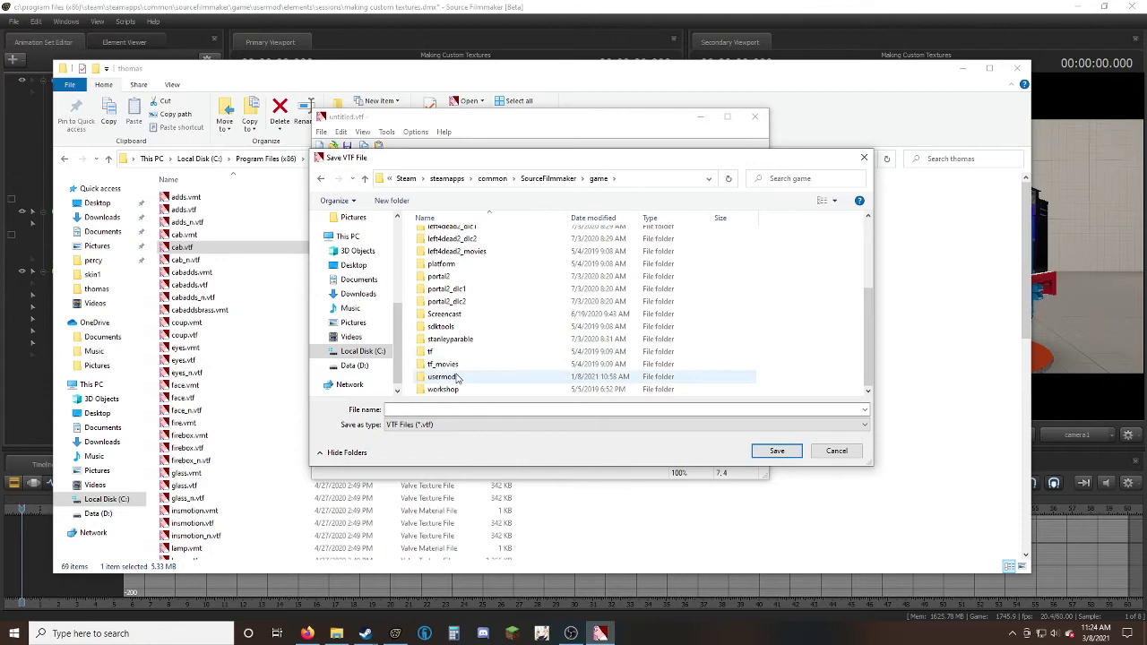
pyautogui.doubleClick(453, 392)
pyautogui.doubleClick(443, 260)
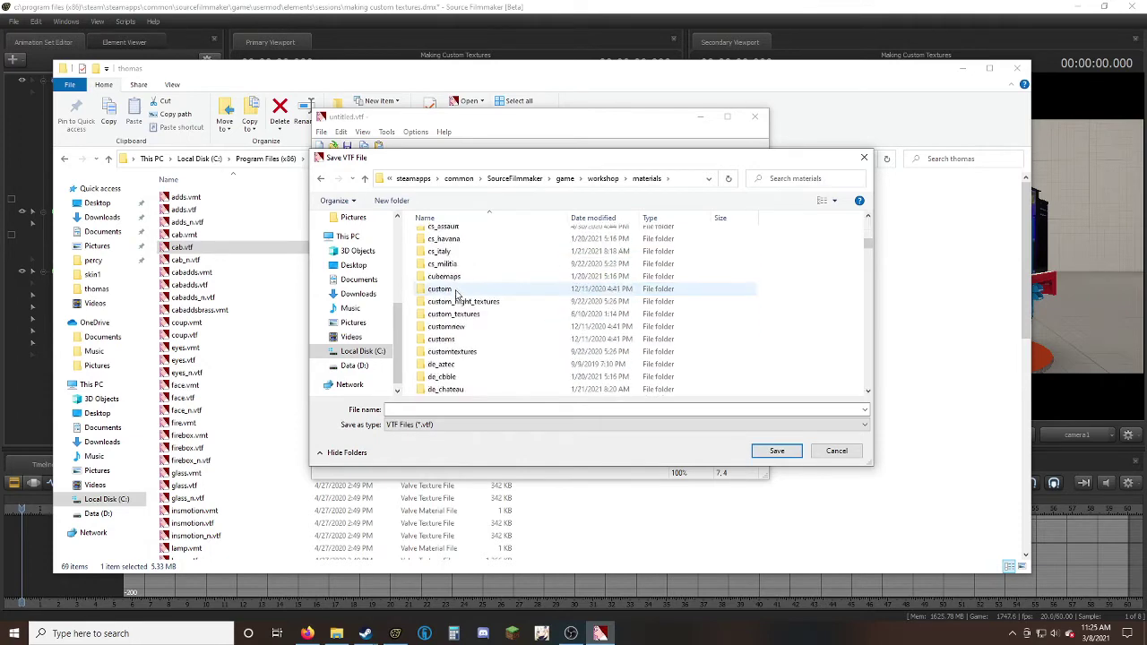
pyautogui.scroll(-5, 457, 296)
pyautogui.scroll(-3, 457, 295)
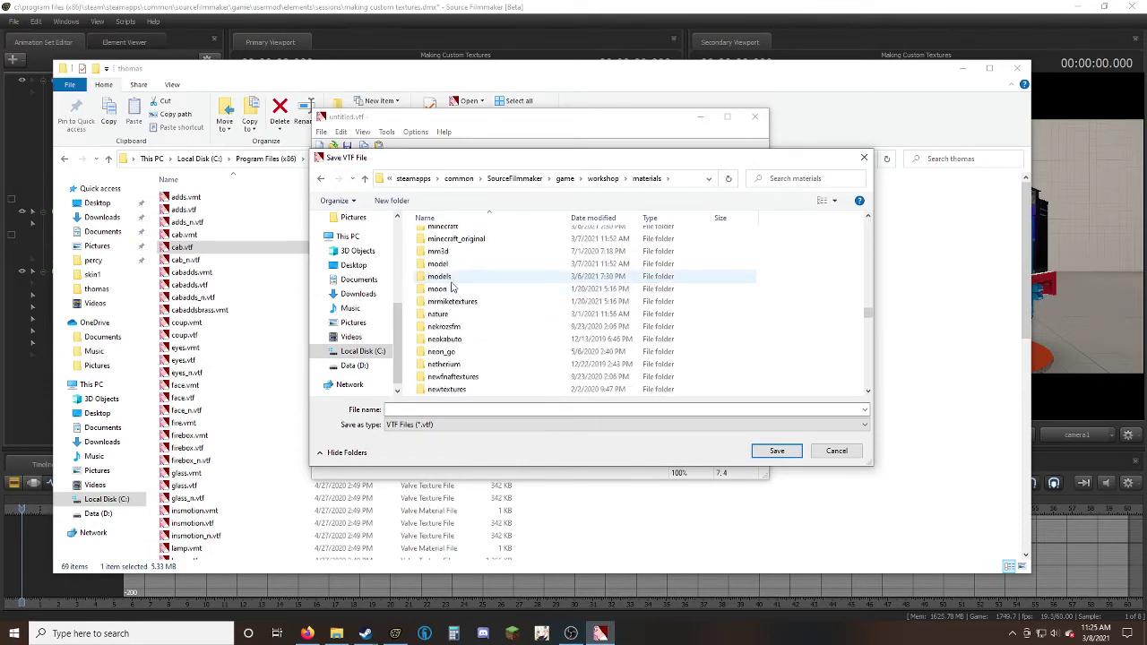
pyautogui.doubleClick(457, 276)
pyautogui.scroll(-10, 492, 287)
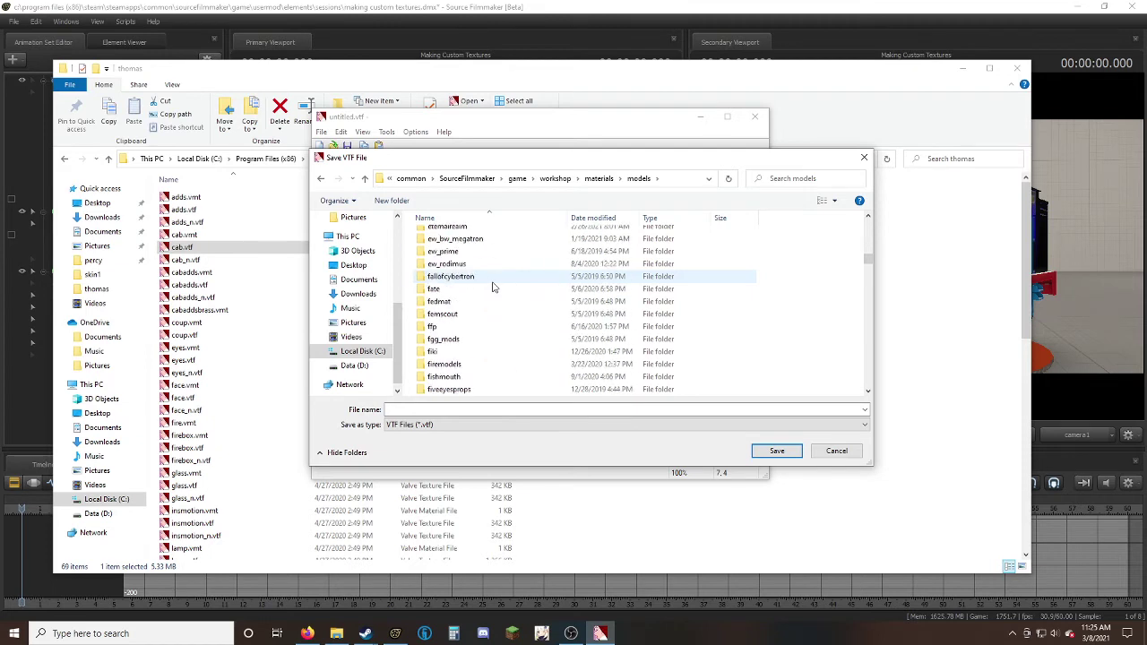
pyautogui.scroll(-10, 492, 286)
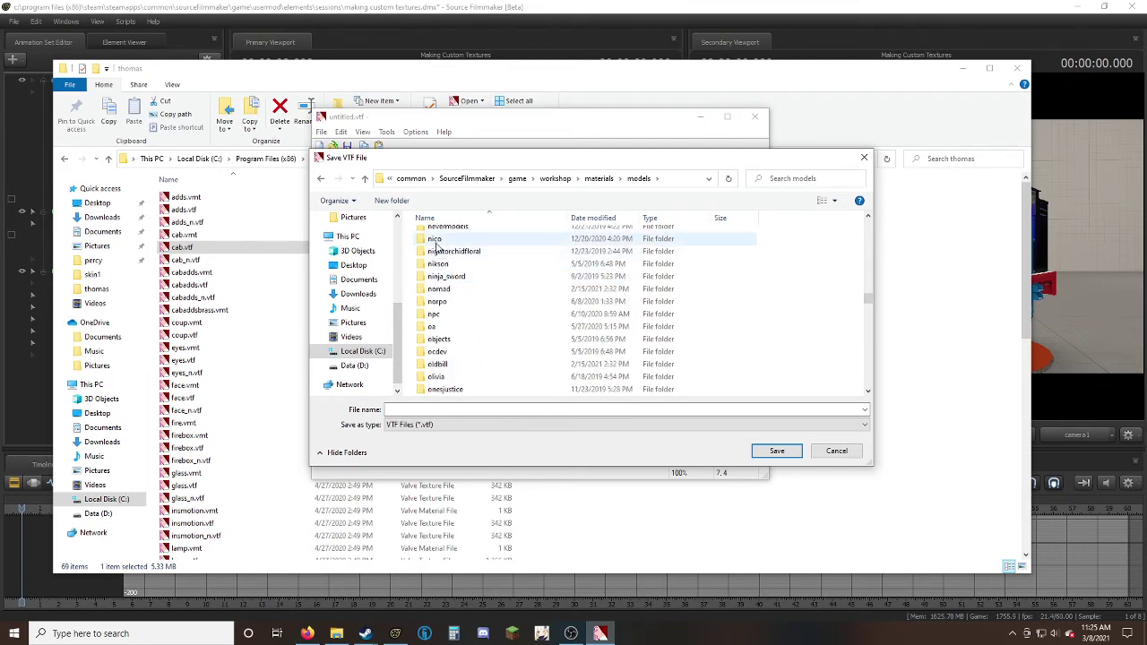
pyautogui.scroll(-2, 445, 264)
pyautogui.doubleClick(439, 281)
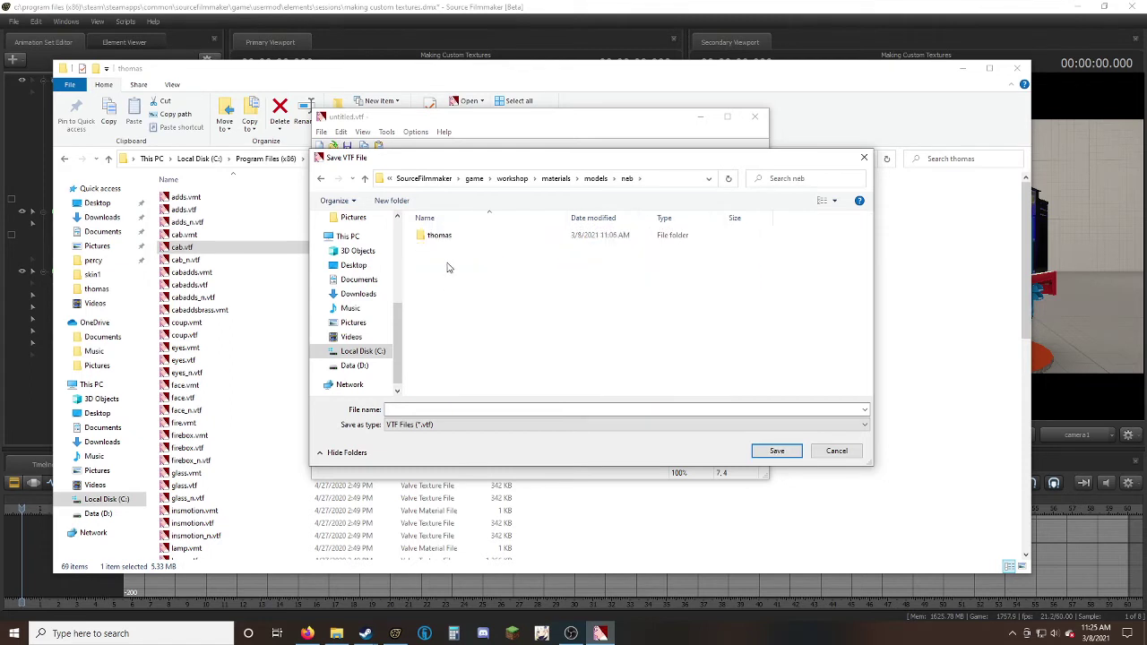
pyautogui.click(446, 238)
pyautogui.doubleClick(441, 236)
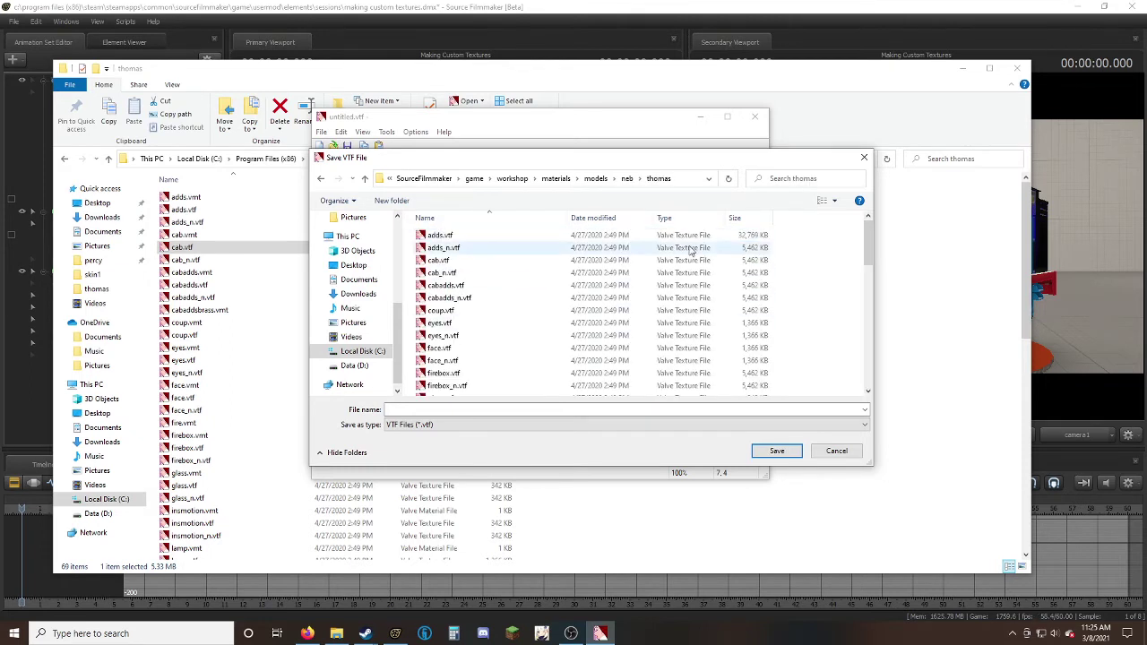
# Name the texture file scratched_cab_test.vtf, then cancel the save and close VTFEdit.
pyautogui.click(618, 409)
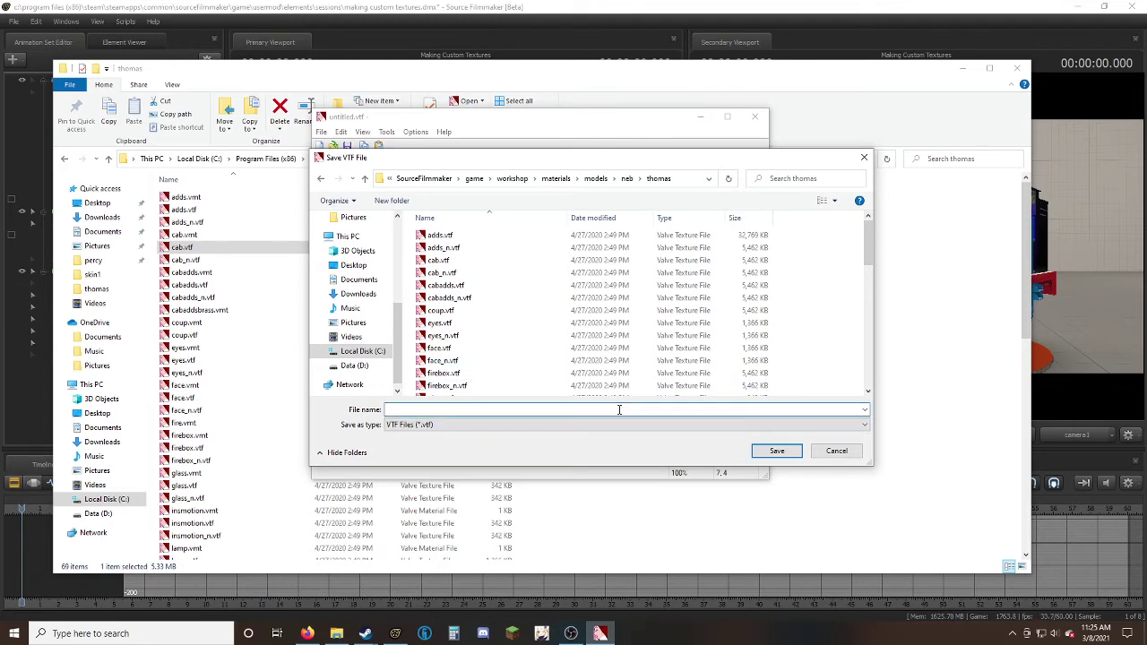
pyautogui.write('scratched_cab_test.vtf')
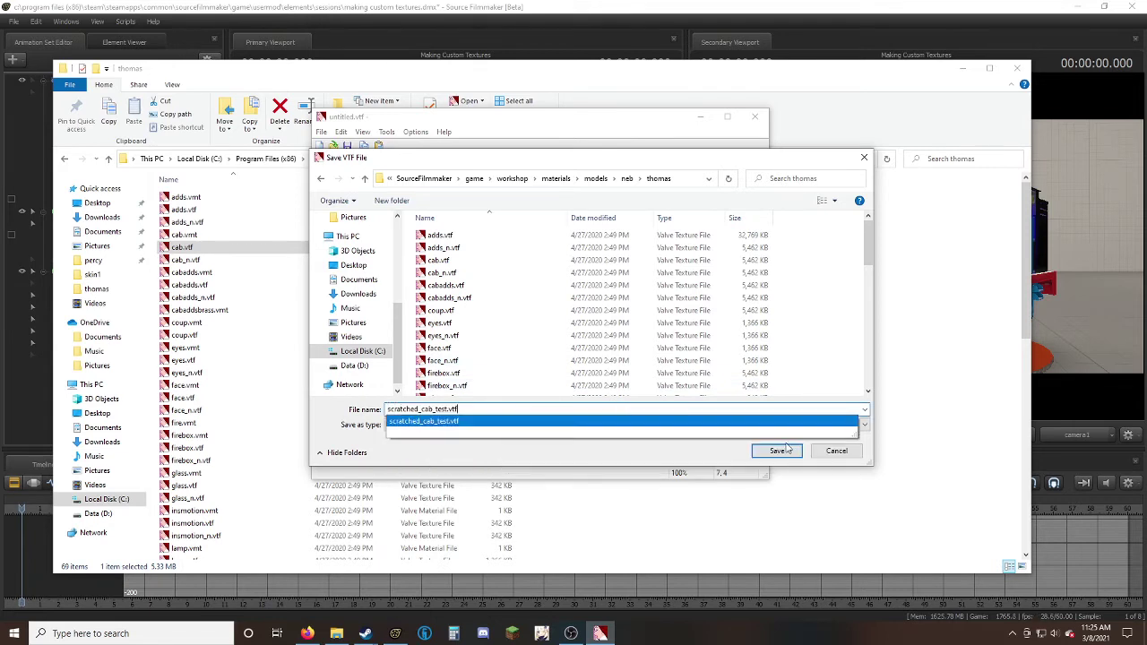
pyautogui.click(837, 452)
pyautogui.click(837, 452)
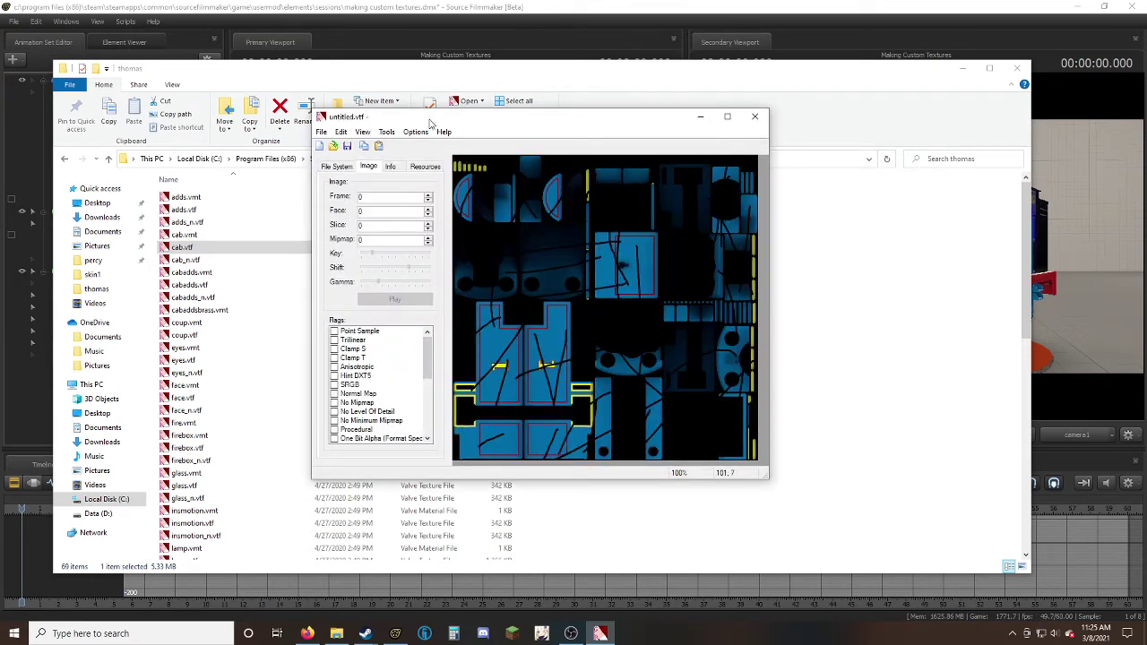
pyautogui.click(757, 117)
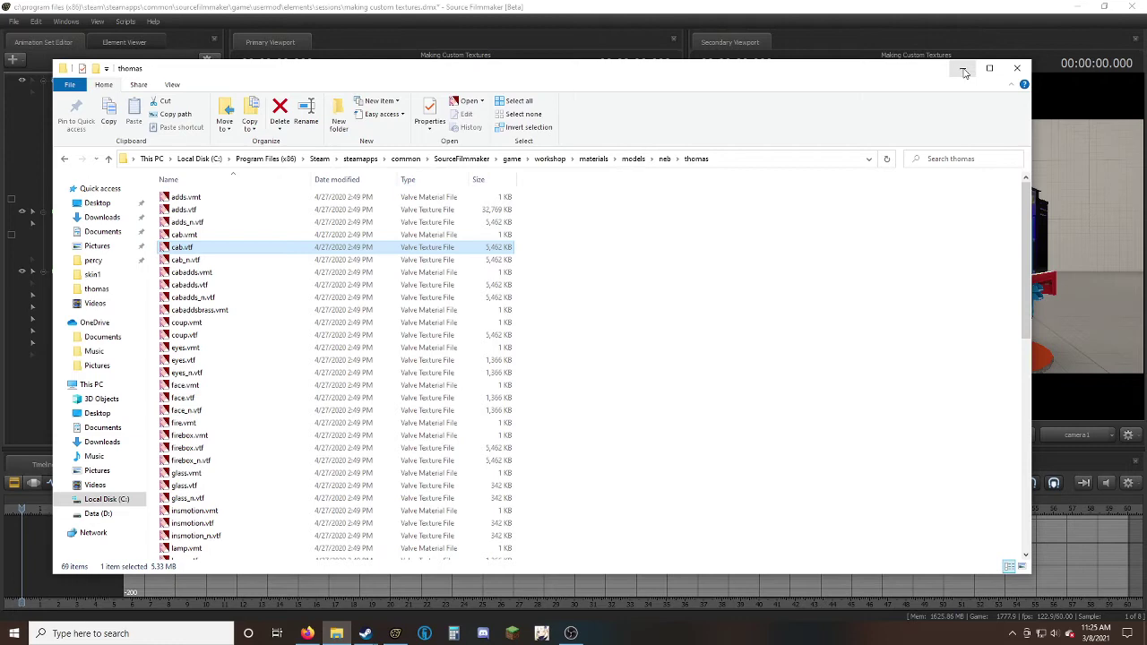
# Back in Source Filmmaker, copy the cab material's mtlName folder path and set its $basetexture to models\neb\thomas\scratched_cab_test.
pyautogui.click(963, 70)
pyautogui.click(121, 42)
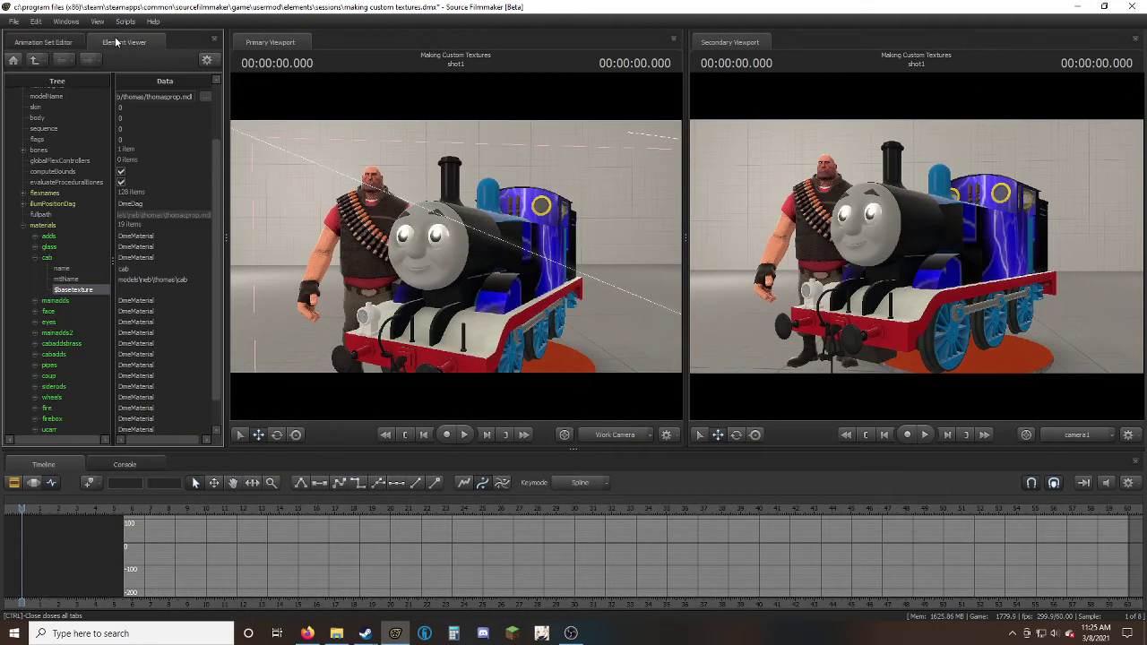
pyautogui.doubleClick(146, 279)
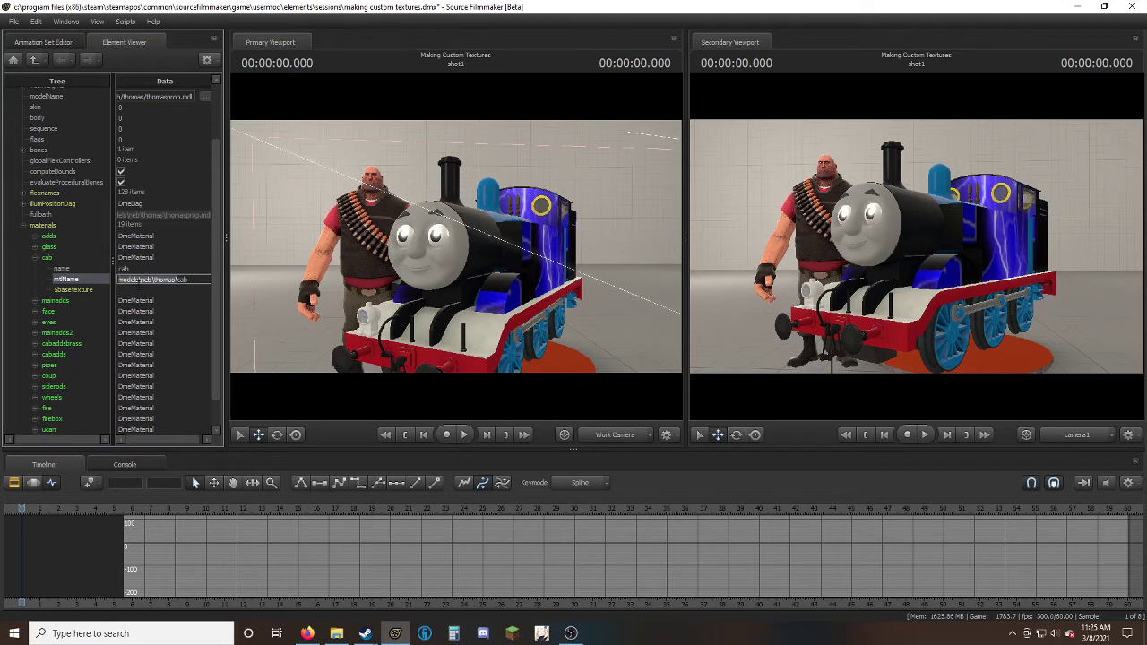
pyautogui.click(138, 288)
pyautogui.rightClick(138, 288)
pyautogui.click(127, 287)
pyautogui.doubleClick(180, 279)
pyautogui.rightClick(135, 280)
pyautogui.click(154, 321)
pyautogui.click(154, 289)
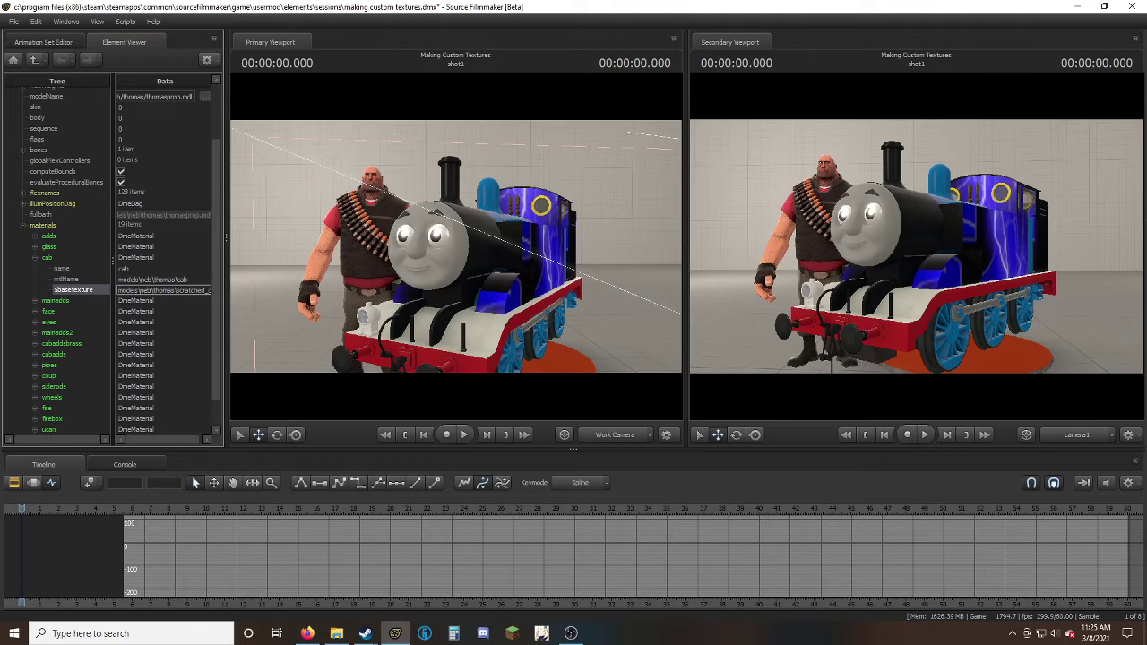
pyautogui.press('Return')
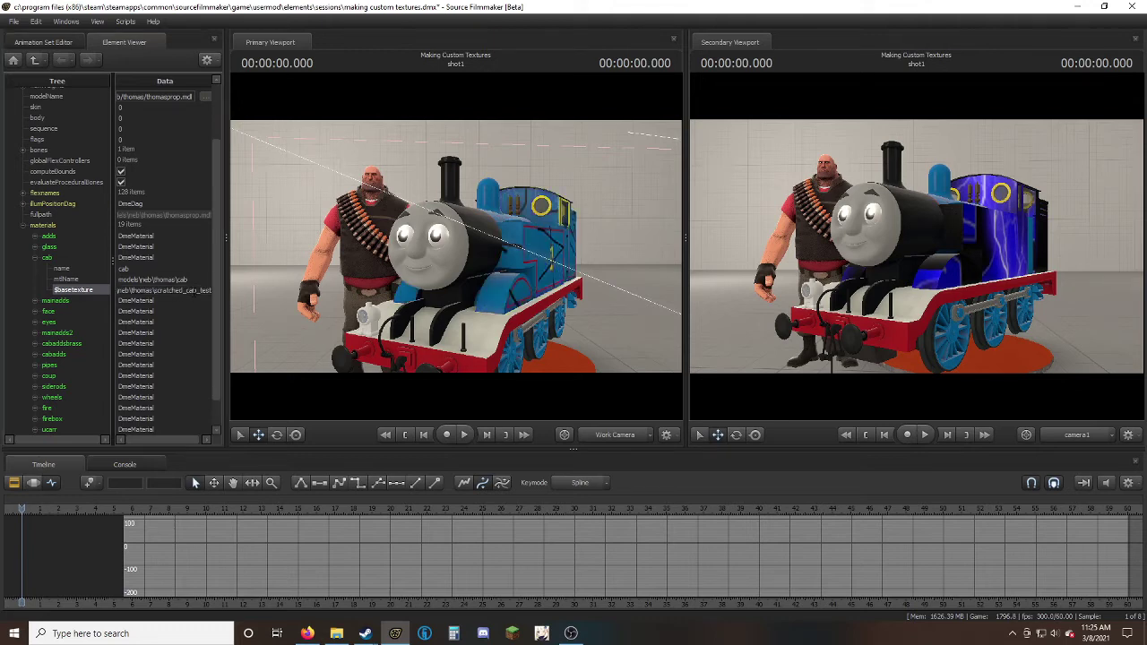
# Examine the scratched texture on Thomas's cab and side panels up close and from a distance.
pyautogui.moveTo(497, 270); pyautogui.dragTo(384, 265)
pyautogui.press('s')
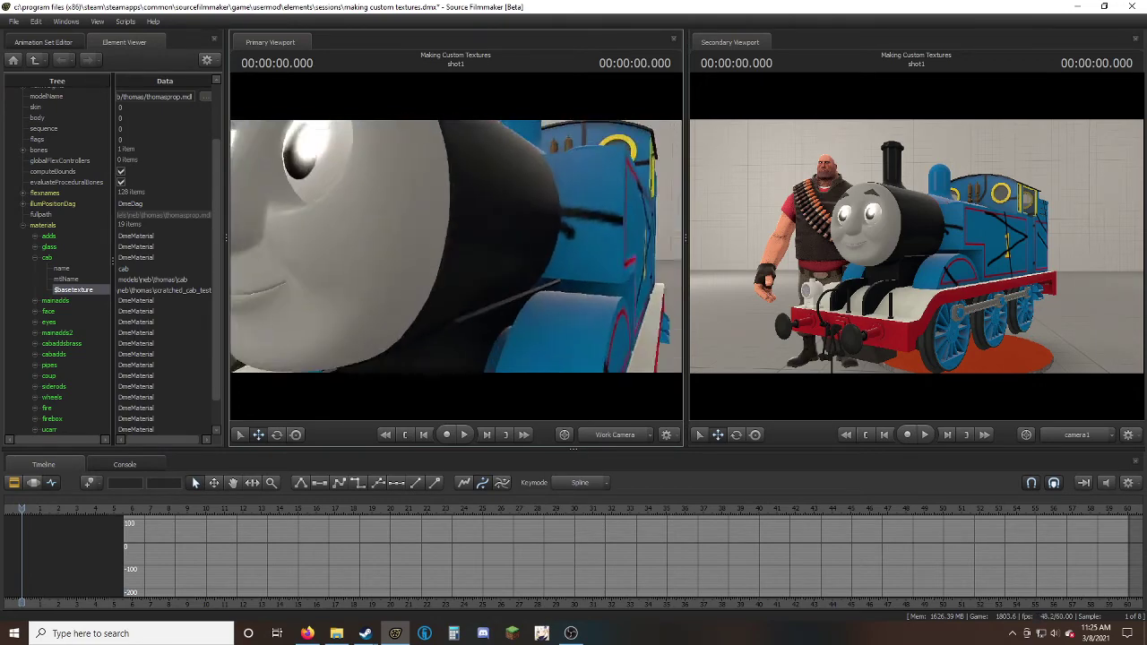
pyautogui.press('s')
pyautogui.press('w')
pyautogui.press('s')
pyautogui.click(38, 42)
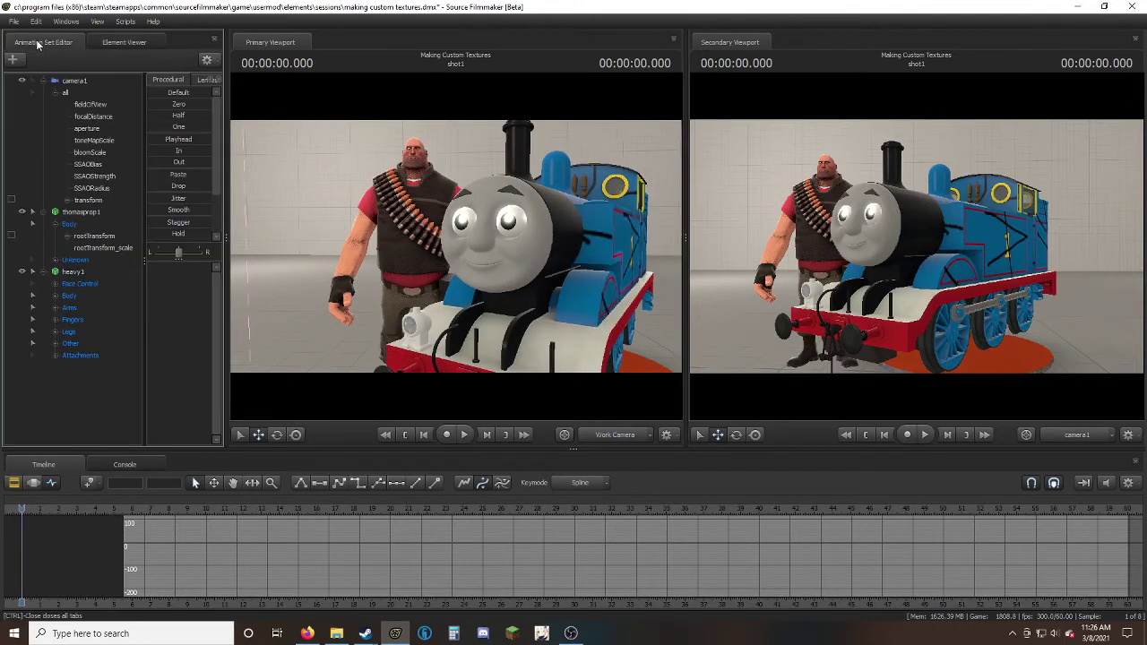
pyautogui.moveTo(423, 219)
pyautogui.mouseDown()
pyautogui.moveTo(511, 222)
pyautogui.moveTo(440, 227)
pyautogui.mouseUp()
pyautogui.press('z')
pyautogui.press('a')
pyautogui.press('w')
pyautogui.press('s')
pyautogui.press('w')
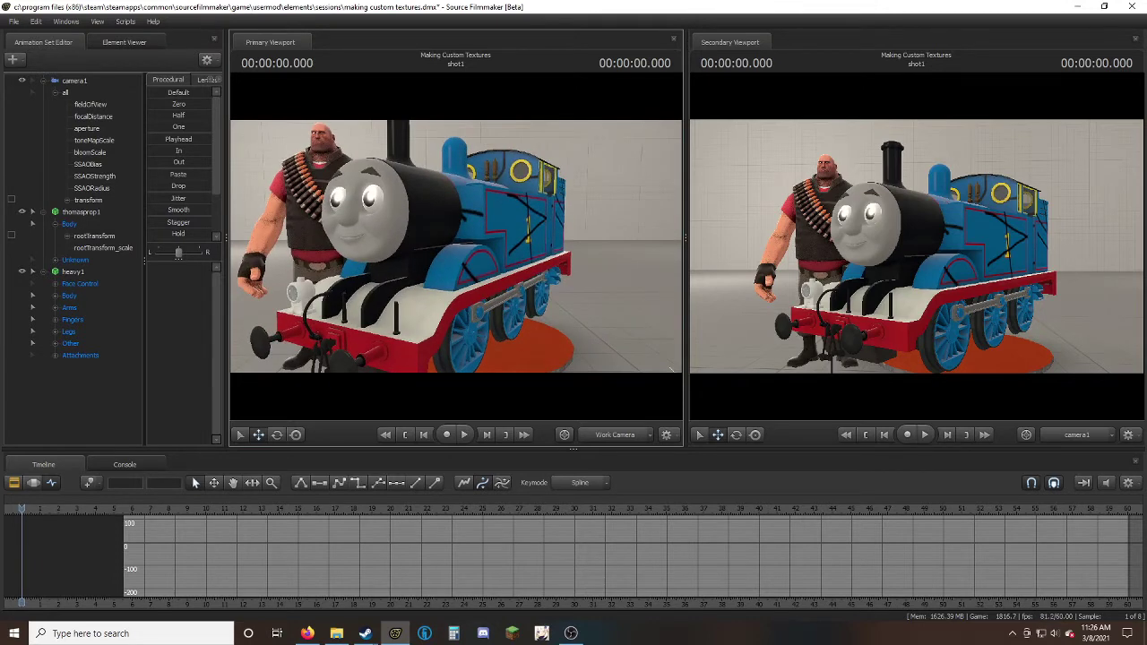
# View Heavy's face and inspect heavy1's eye controls eyes_updown, eyes_rightleft and eyes_convergence under Face Control.
pyautogui.moveTo(530, 366)
pyautogui.mouseDown()
pyautogui.moveTo(549, 352)
pyautogui.moveTo(501, 351)
pyautogui.moveTo(531, 366)
pyautogui.mouseUp()
pyautogui.press('a')
pyautogui.press('w')
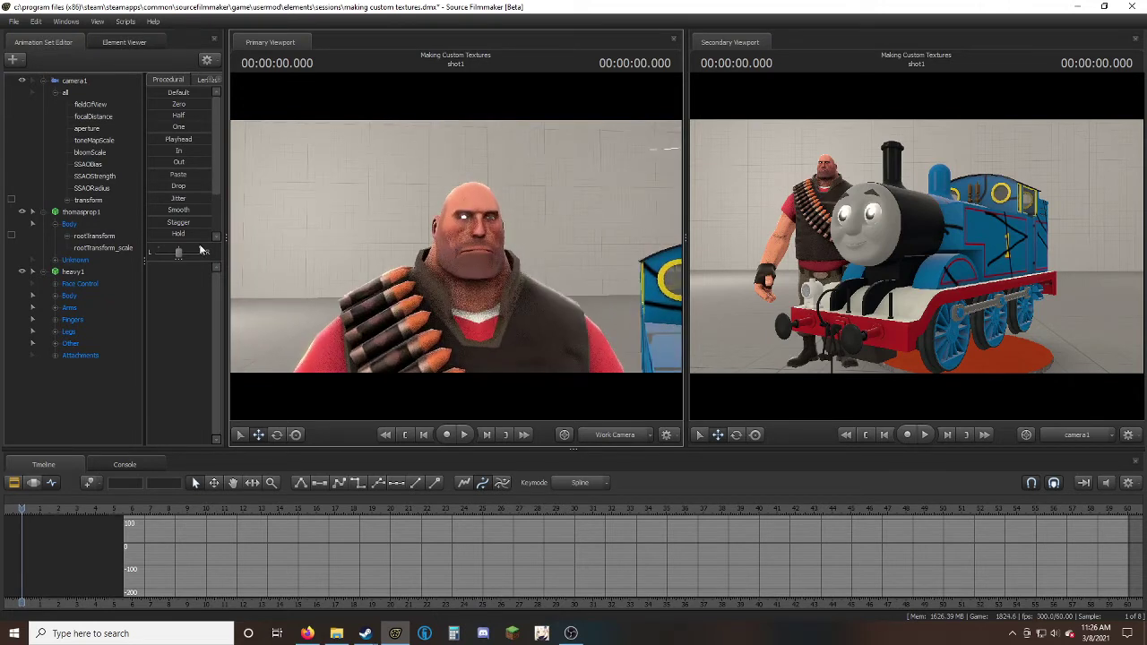
pyautogui.click(56, 224)
pyautogui.click(57, 260)
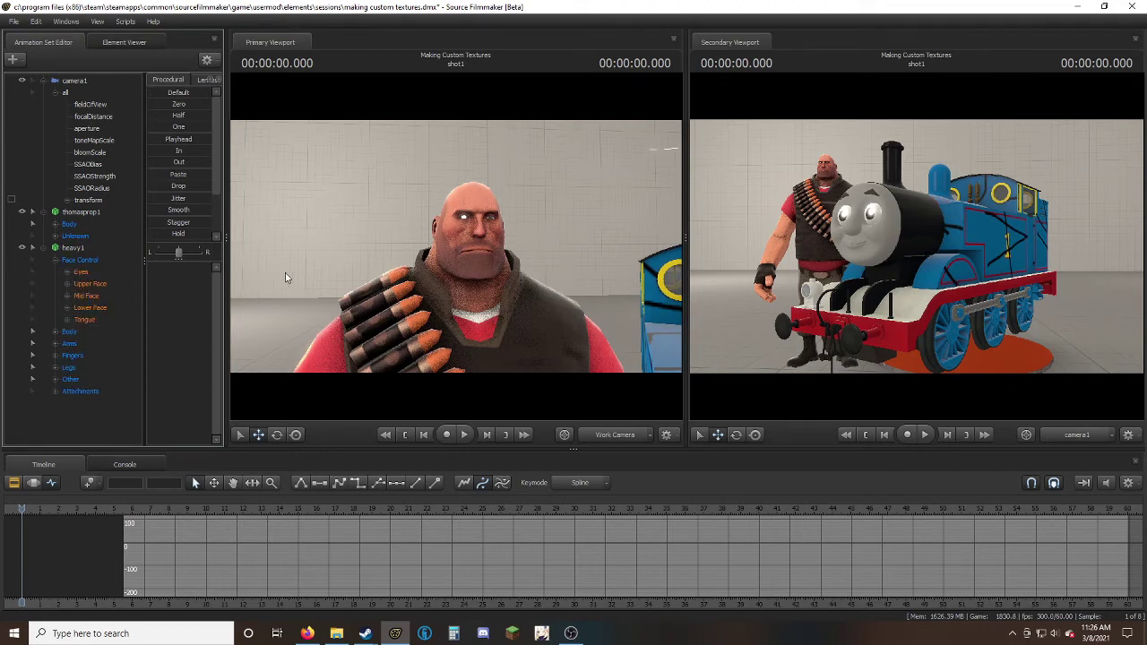
pyautogui.moveTo(285, 277); pyautogui.dragTo(303, 310)
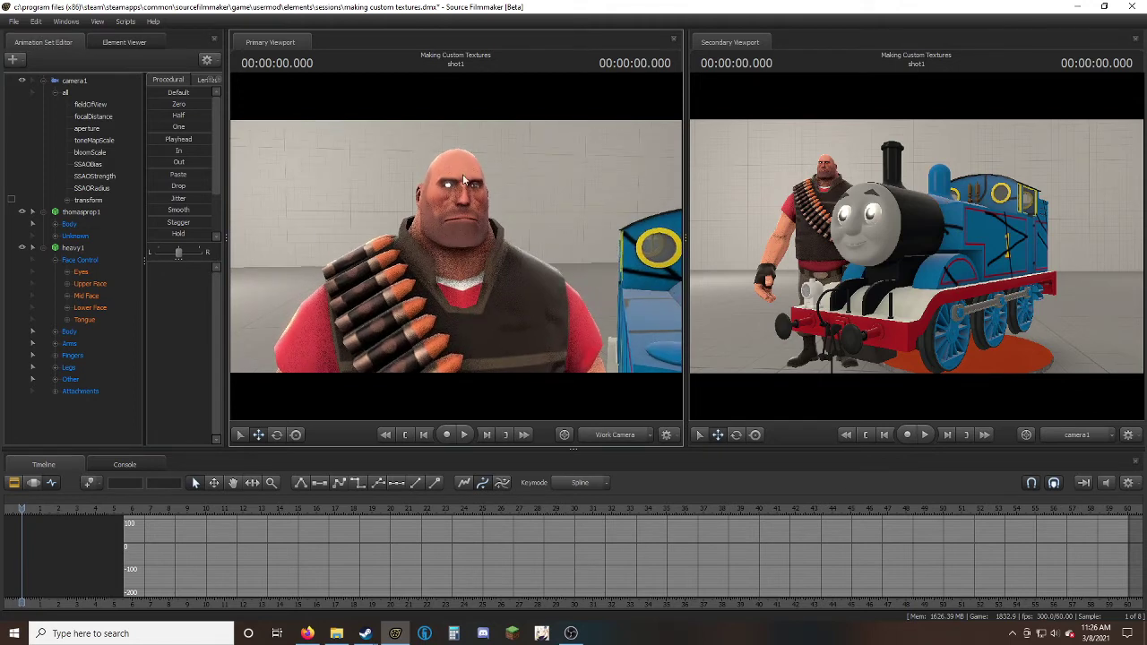
pyautogui.click(67, 272)
pyautogui.click(105, 283)
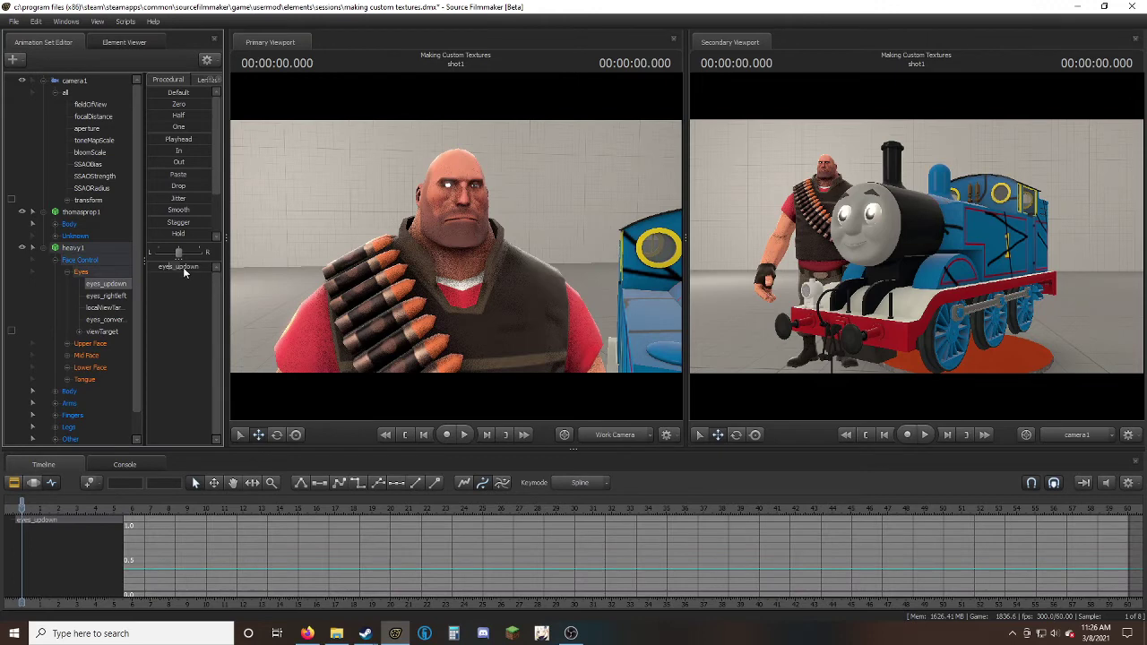
pyautogui.click(117, 295)
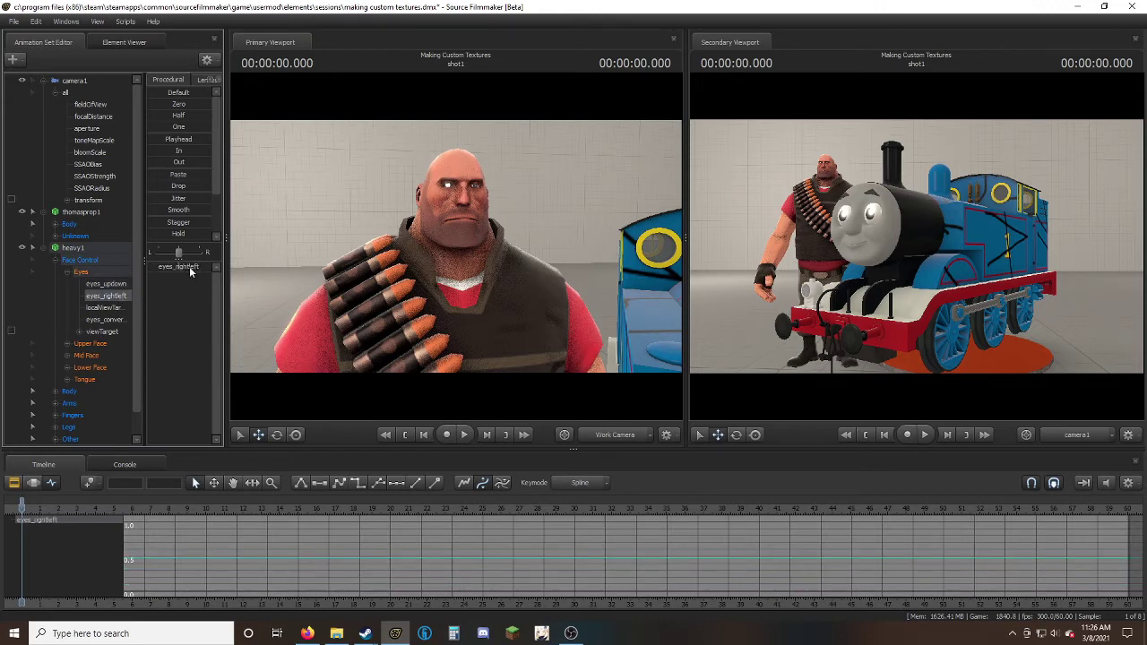
pyautogui.click(106, 320)
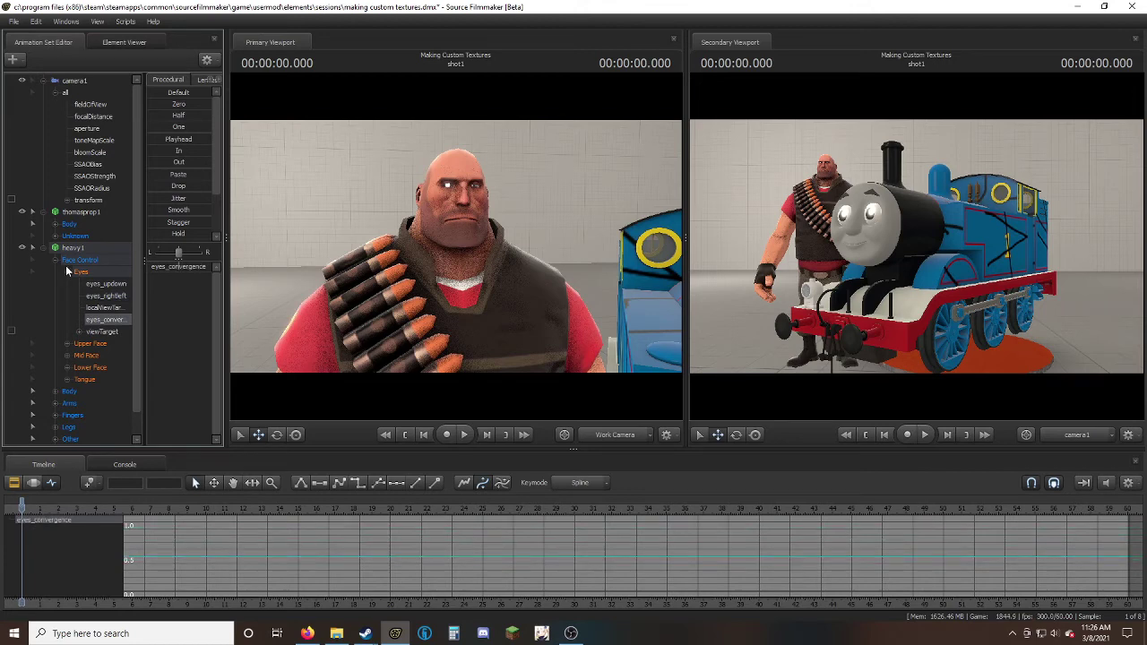
# Show heavy1's game model as an element and expand its materials list and the eyeball_l material.
pyautogui.rightClick(98, 253)
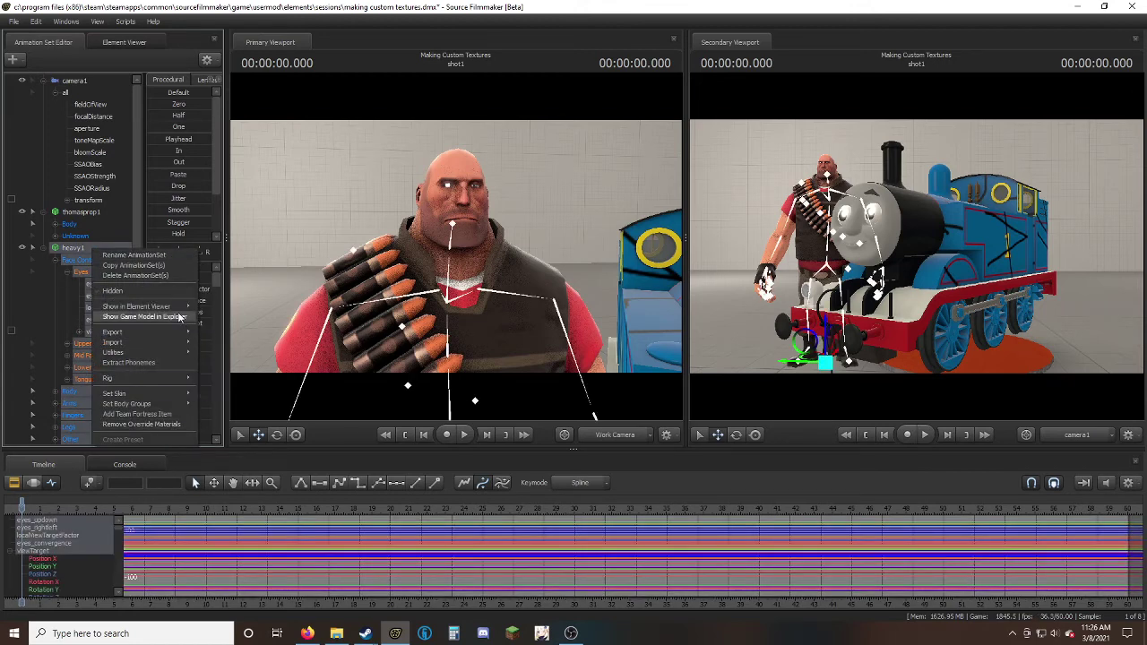
pyautogui.moveTo(190, 307)
pyautogui.click(229, 313)
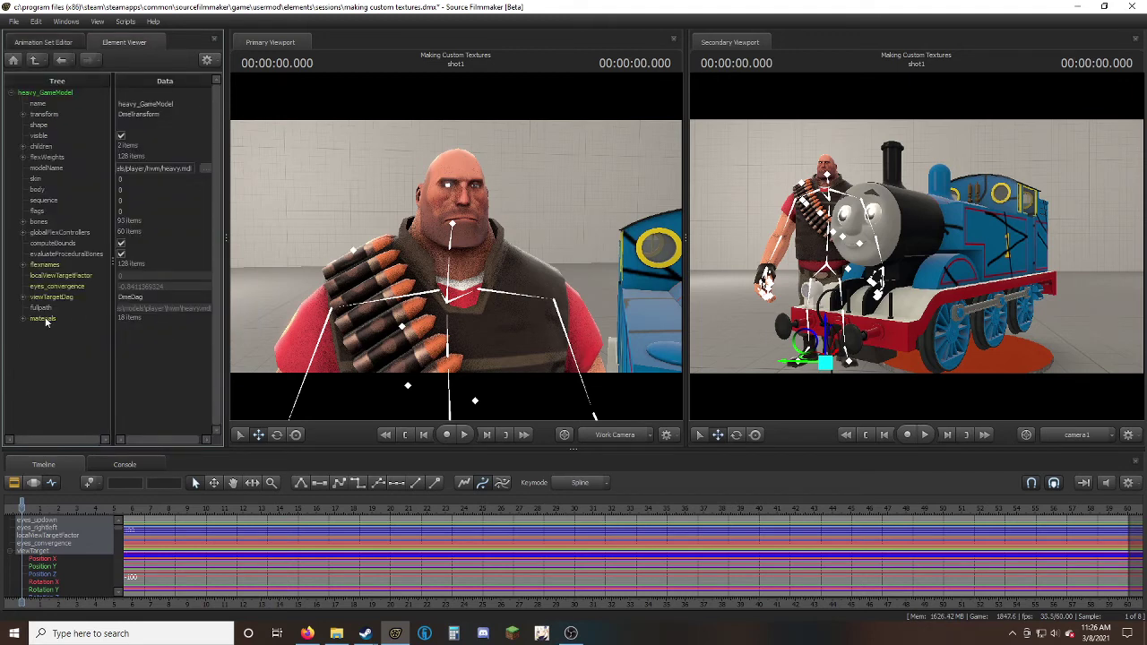
pyautogui.click(24, 319)
pyautogui.click(33, 362)
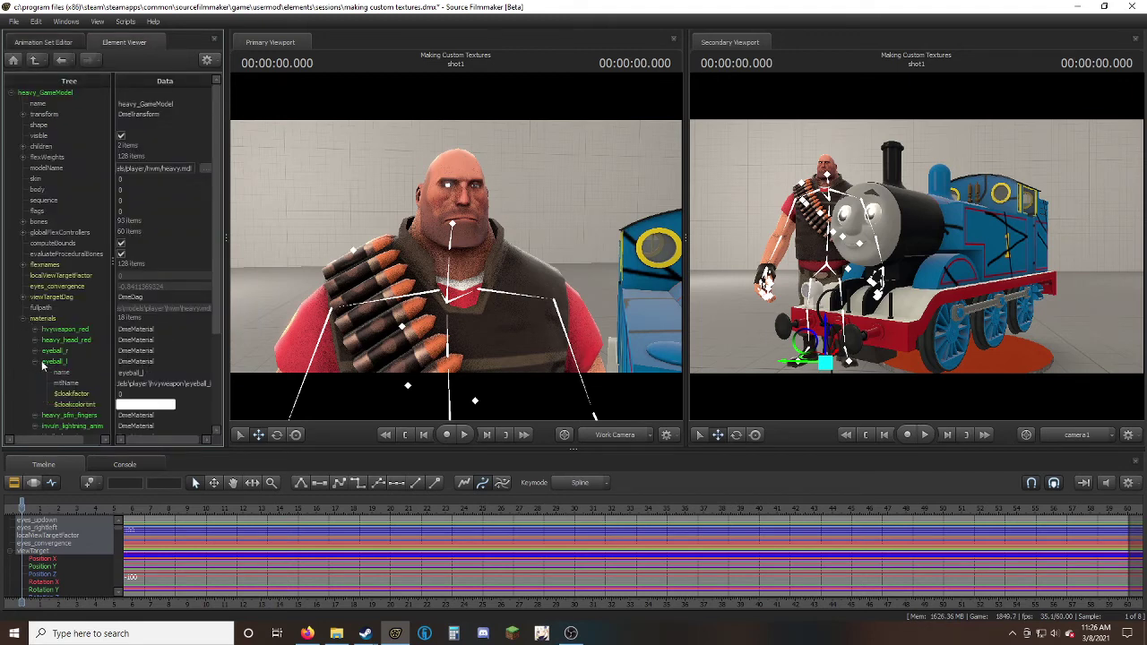
# Add a string attribute named $basetexture to Heavy's eyeball_l material.
pyautogui.scroll(-1, 54, 350)
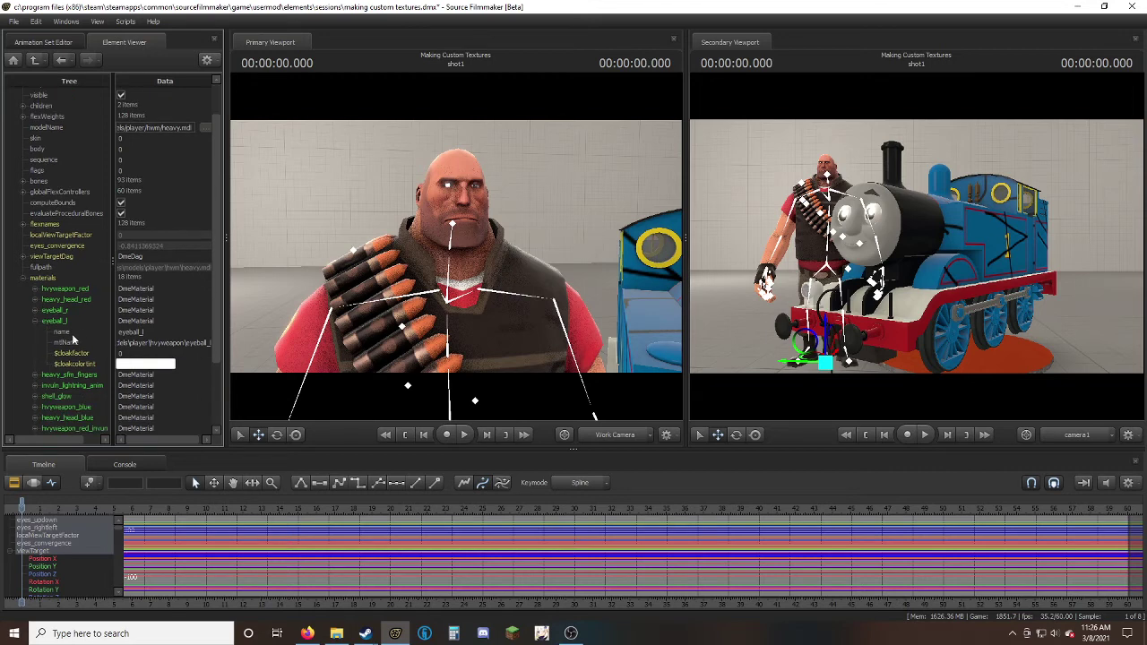
pyautogui.click(73, 325)
pyautogui.rightClick(75, 328)
pyautogui.moveTo(187, 408)
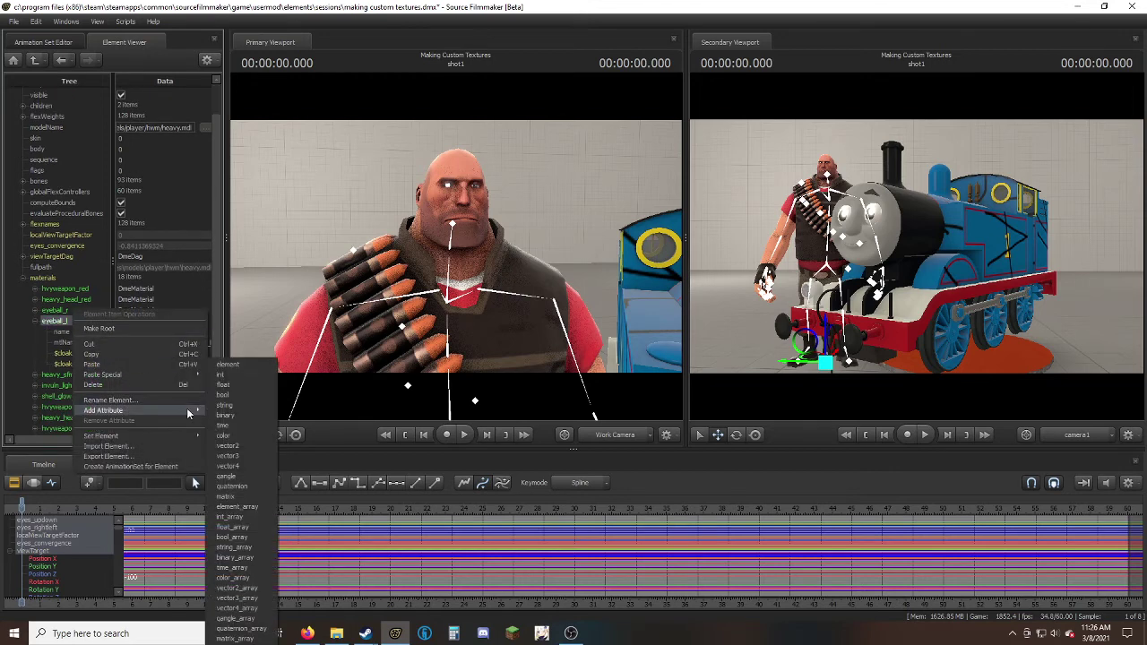
pyautogui.click(235, 409)
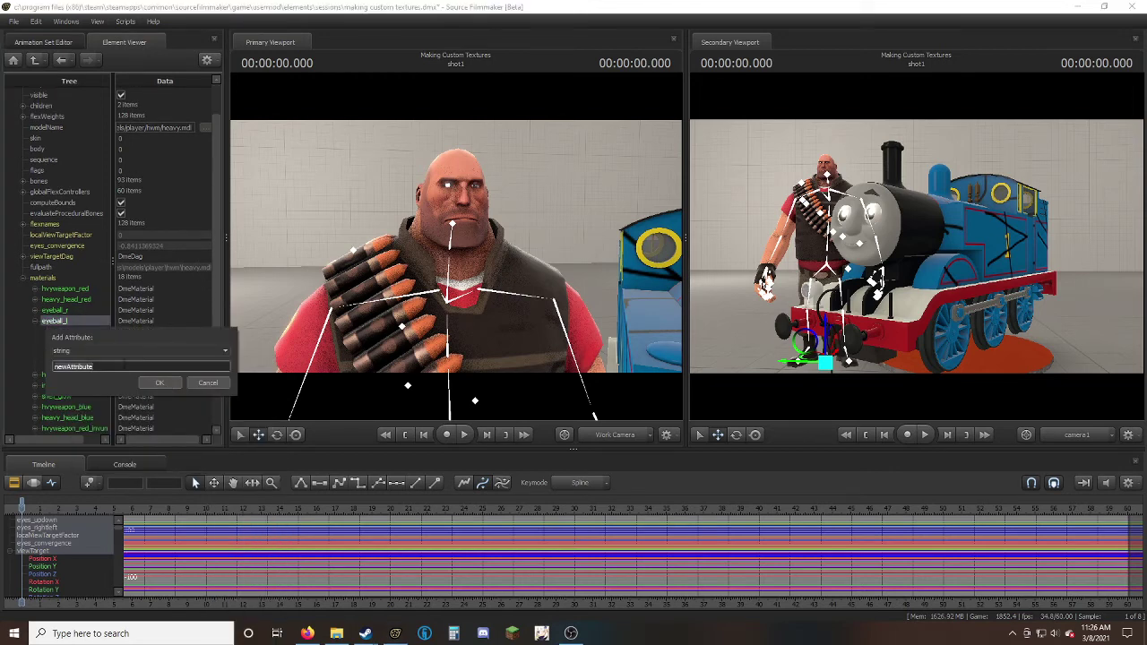
pyautogui.write('$basetexture')
pyautogui.press('Return')
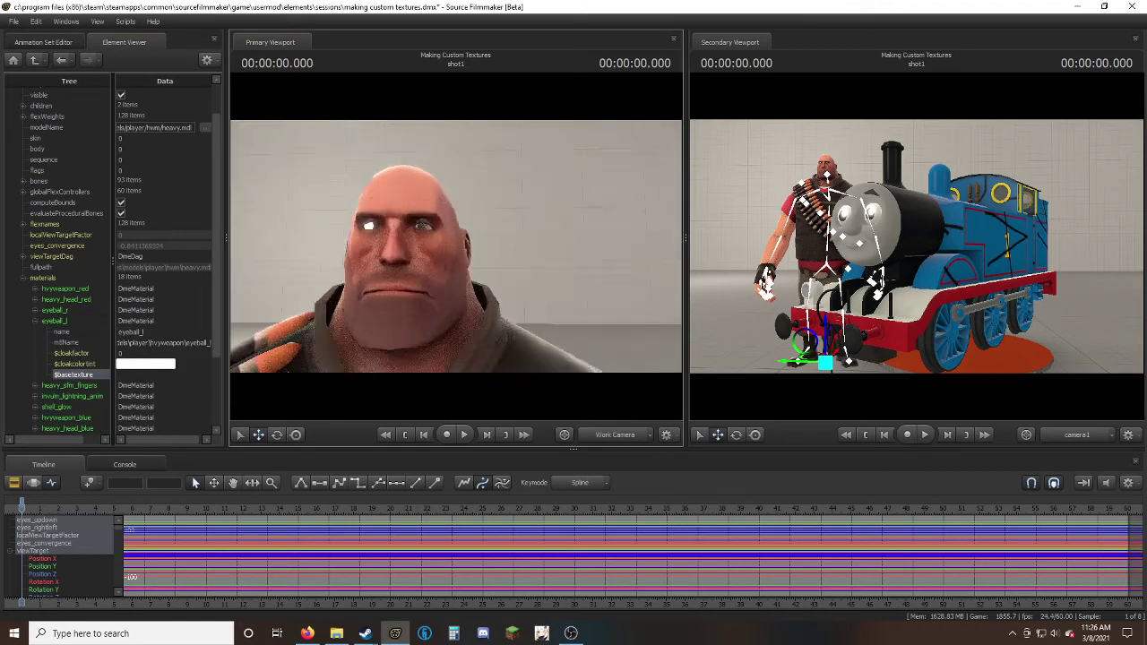
# Rename the eyeball_l material's $basetexture attribute to $iris and view Heavy's eyes up close.
pyautogui.moveTo(457, 246); pyautogui.dragTo(454, 218)
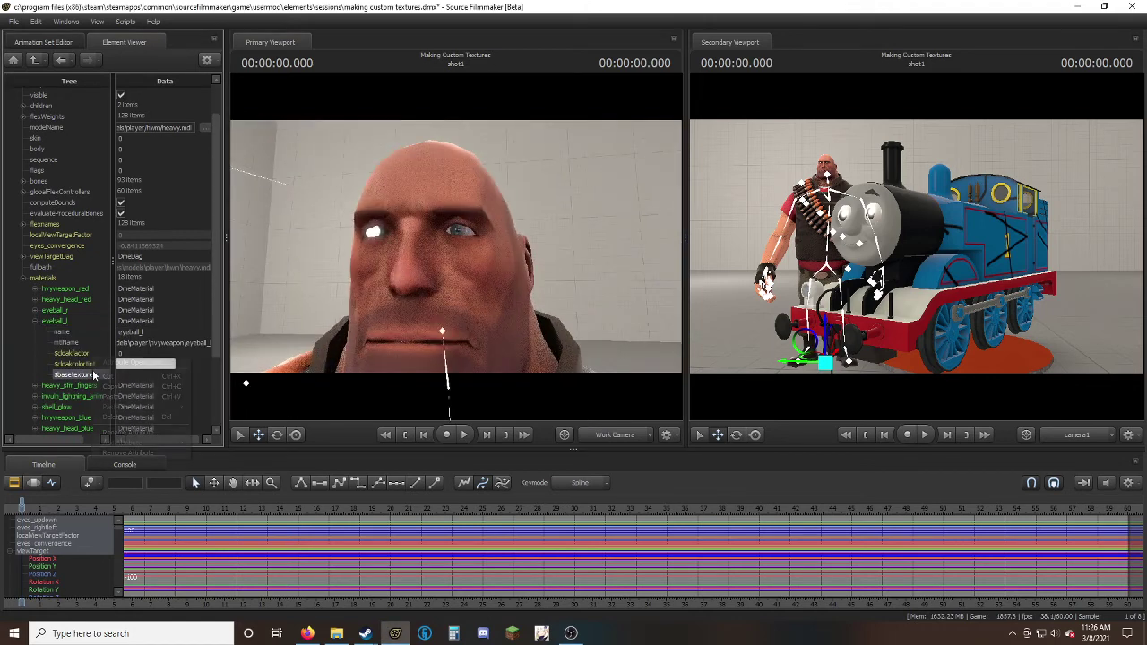
pyautogui.rightClick(93, 375)
pyautogui.click(128, 432)
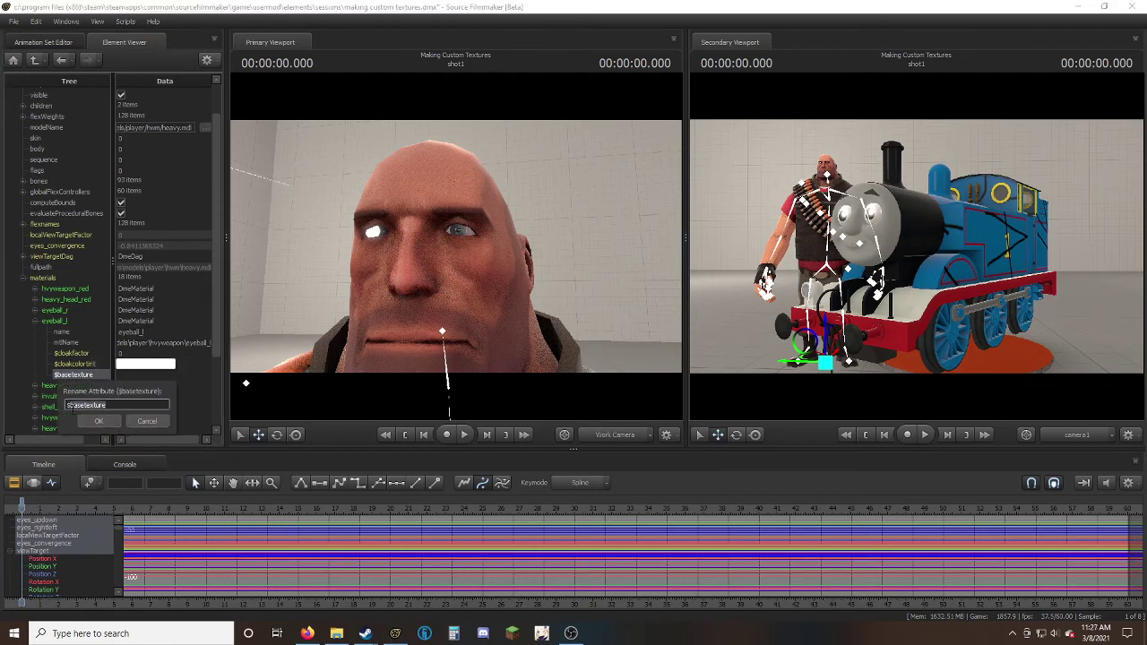
pyautogui.press('Return')
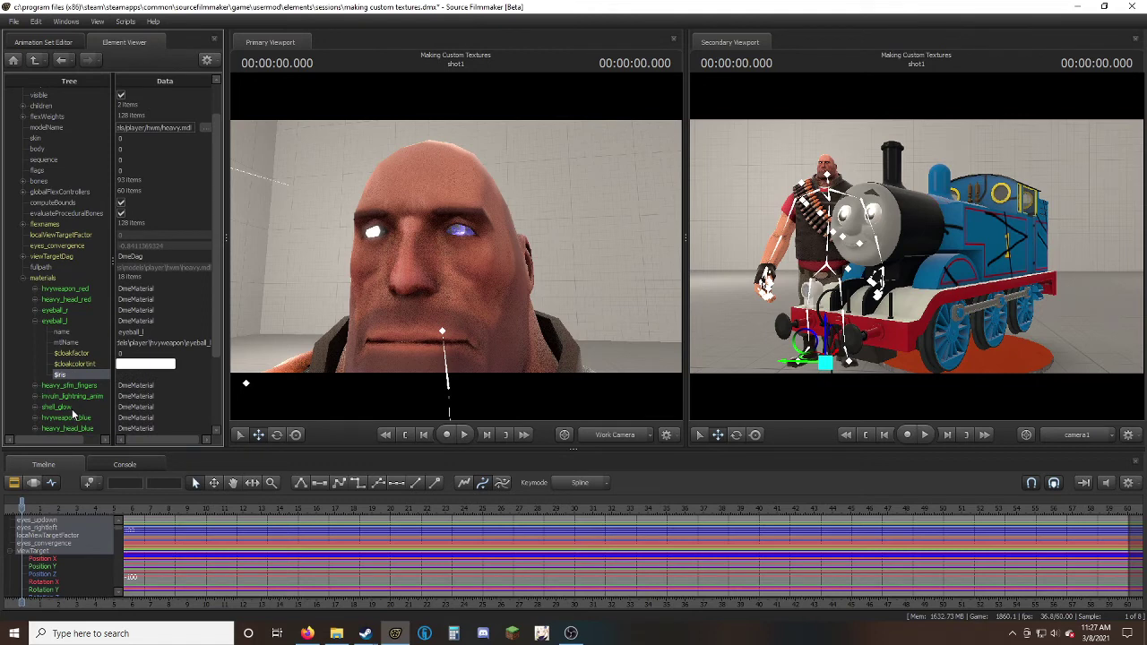
pyautogui.moveTo(403, 226); pyautogui.dragTo(455, 246)
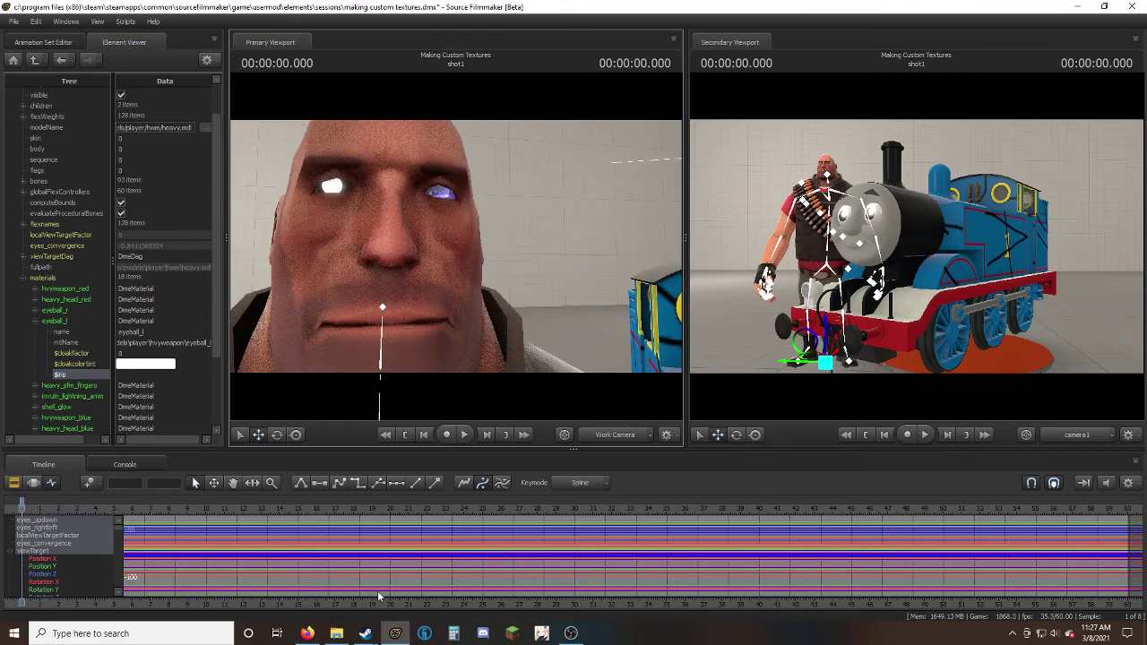
# Switch to Steam's New Iris Textures workshop page and copy the path models\player\shared\eye-iris-tf2aqua.vtf from its list of included files.
pyautogui.moveTo(367, 634)
pyautogui.click(420, 578)
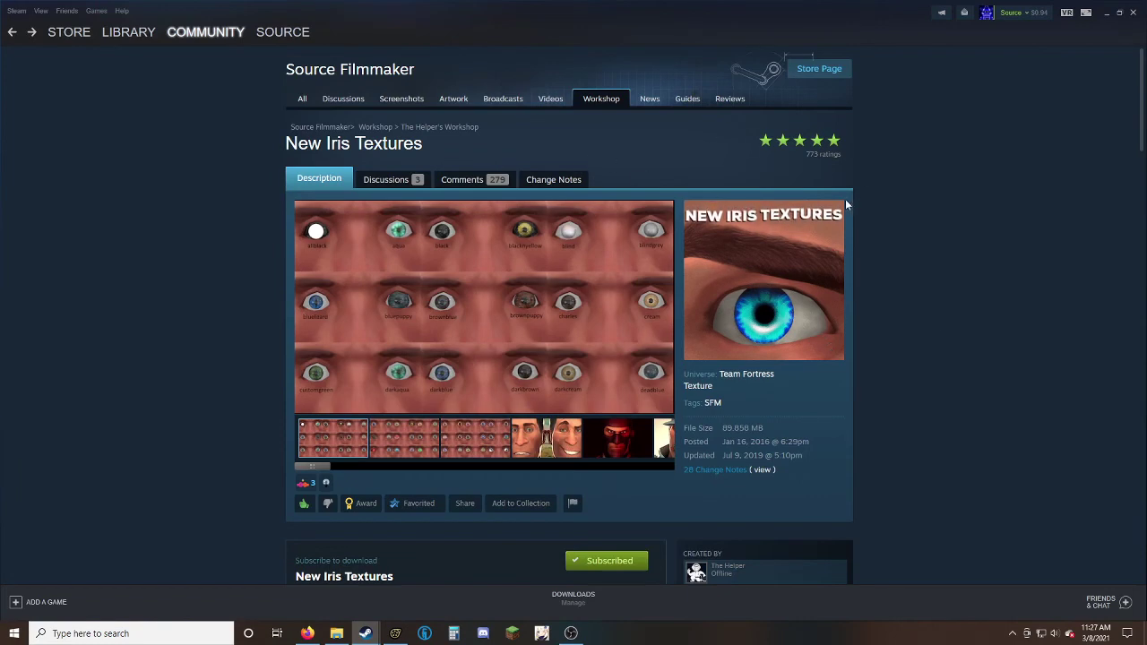
pyautogui.scroll(-15, 611, 264)
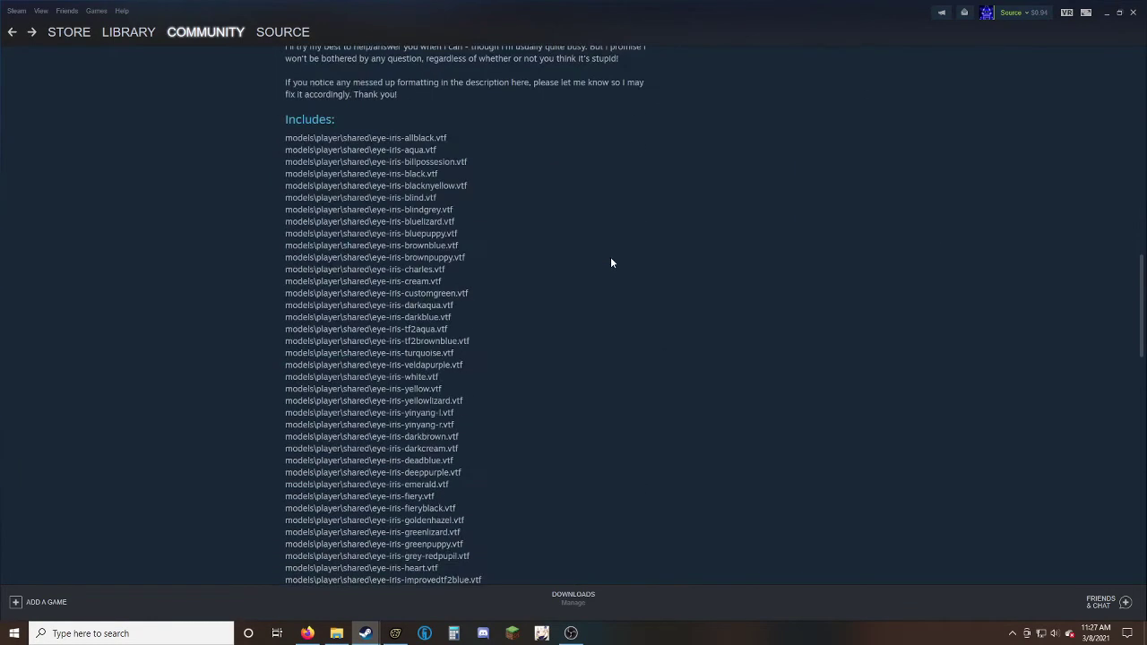
pyautogui.moveTo(280, 330); pyautogui.dragTo(426, 330)
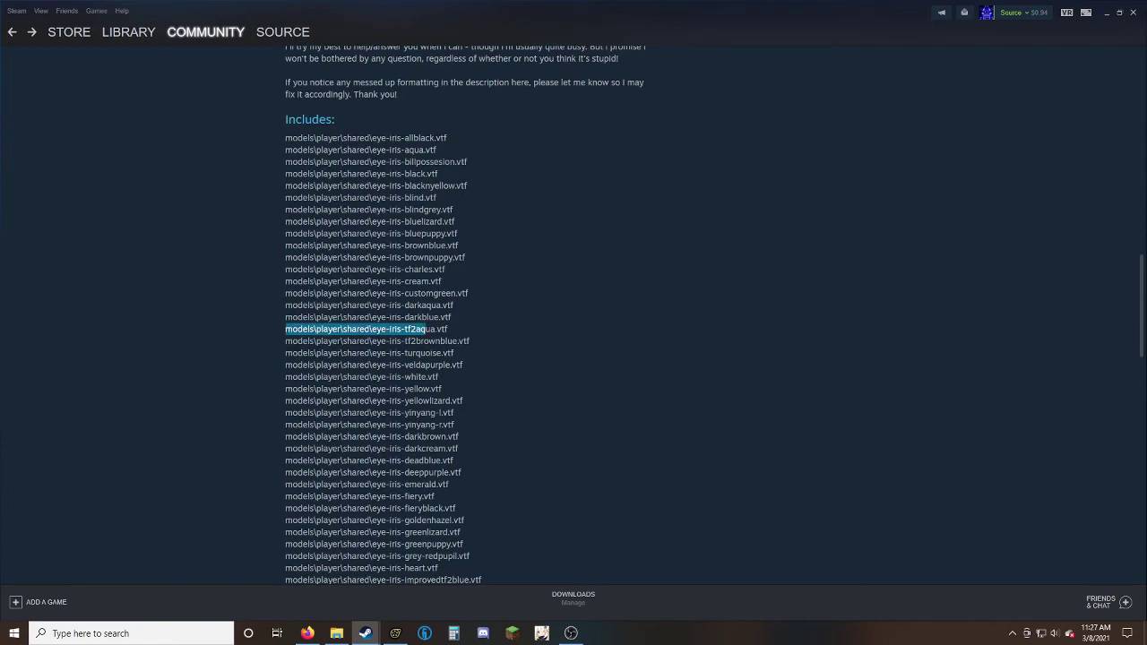
pyautogui.rightClick(430, 329)
pyautogui.click(445, 403)
pyautogui.click(1107, 13)
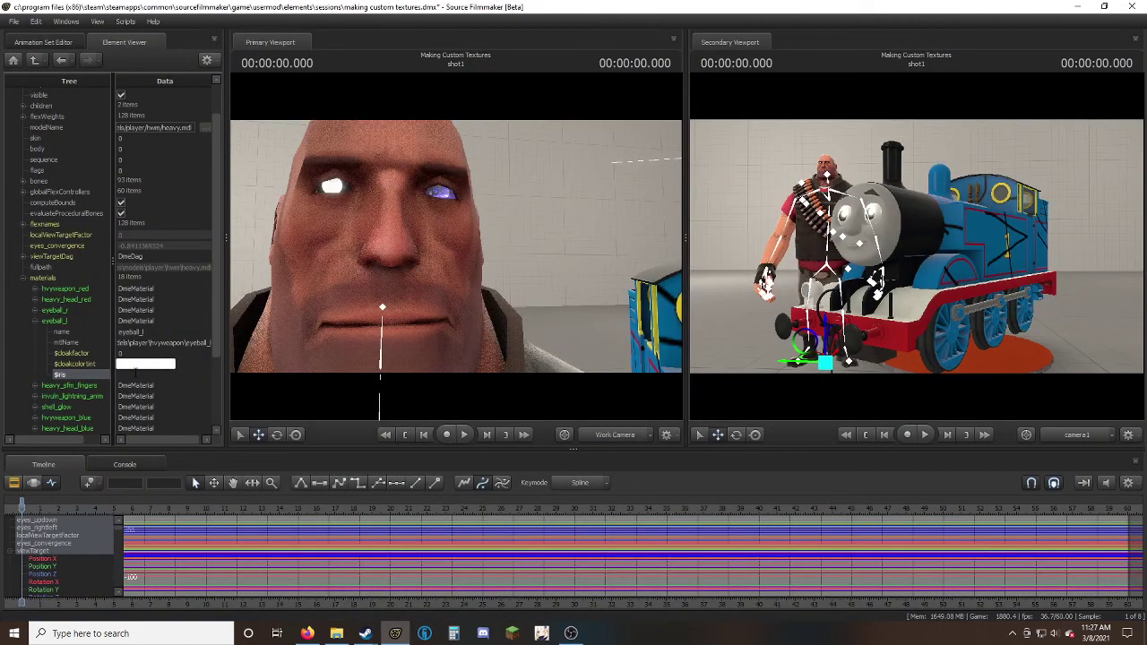
# Set the eyeball_l material's $iris attribute in Source Filmmaker to the copied eye-iris-tf2aqua.vtf path and view Heavy's eyes.
pyautogui.click(136, 373)
pyautogui.moveTo(504, 231); pyautogui.dragTo(443, 233)
pyautogui.press('s')
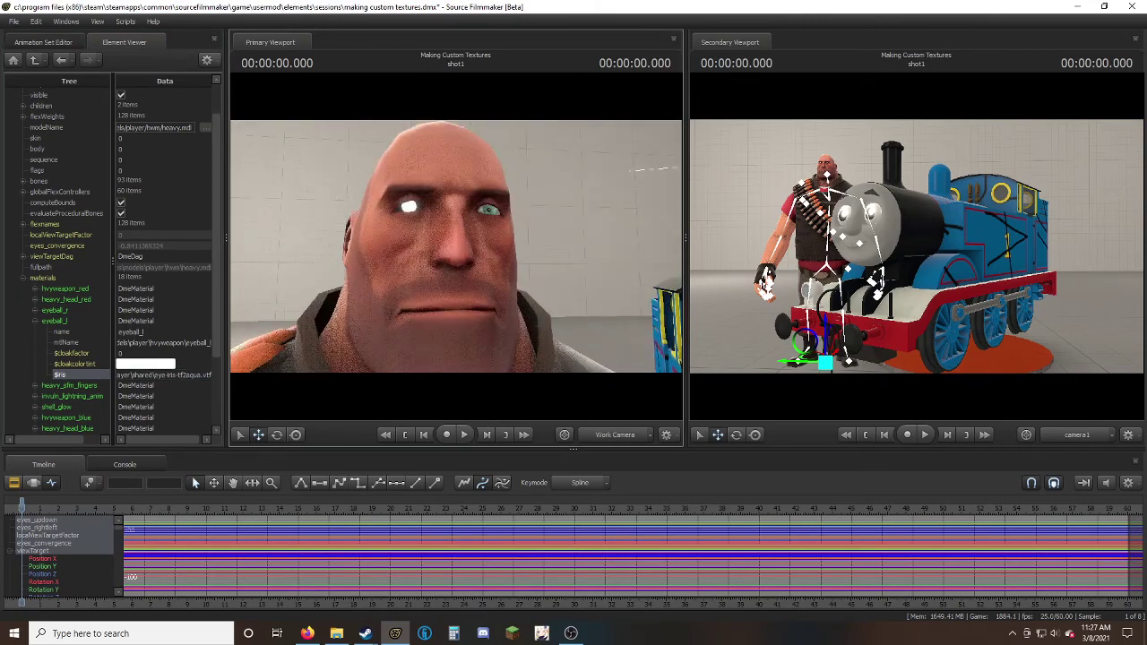
# Adjust heavy1's gaze with eyes_updown, eyes_rightleft and eyes_convergence, and view Heavy's face from the front.
pyautogui.click(43, 42)
pyautogui.click(106, 283)
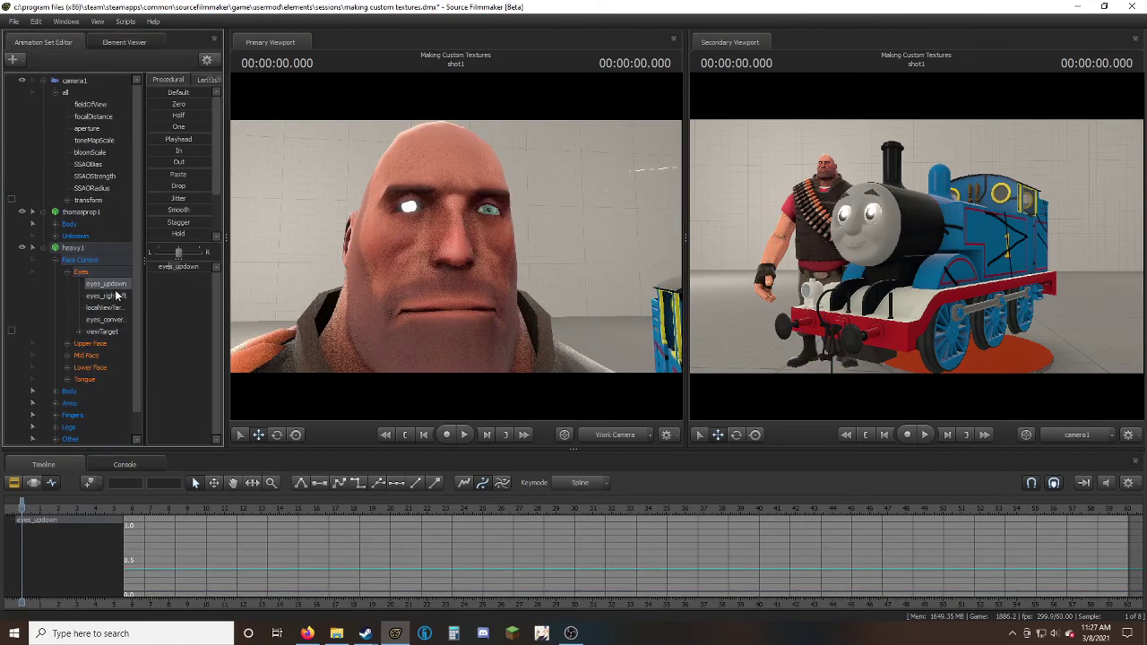
pyautogui.moveTo(187, 269)
pyautogui.mouseDown()
pyautogui.moveTo(212, 267)
pyautogui.moveTo(178, 267)
pyautogui.mouseUp()
pyautogui.click(105, 296)
pyautogui.click(106, 319)
pyautogui.moveTo(456, 247); pyautogui.dragTo(406, 220)
pyautogui.press('s')
pyautogui.press('w')
pyautogui.press('w')
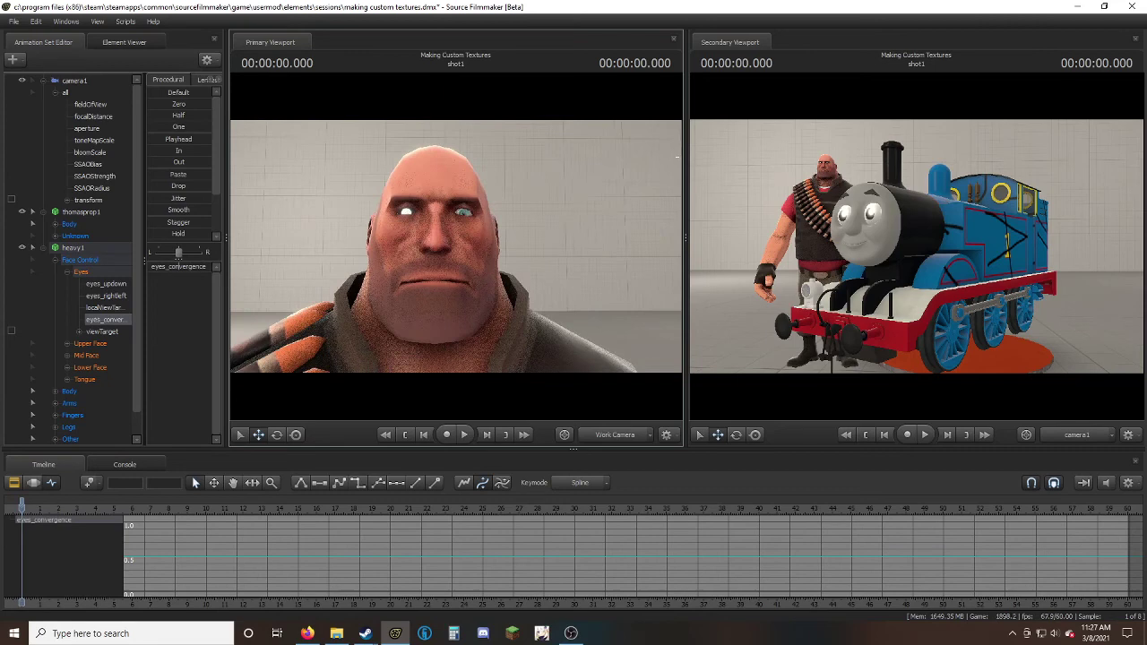
# Collapse Heavy's eyeball_l material in the element tree and heavy1's Face Control group in the animation set.
pyautogui.click(124, 42)
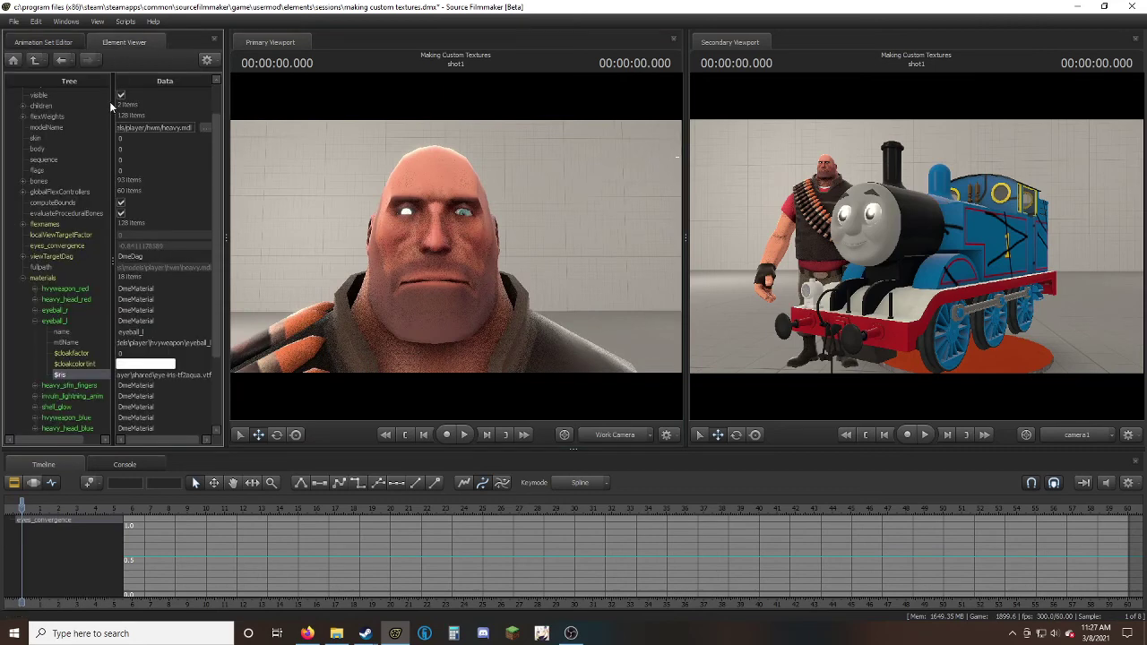
pyautogui.click(36, 320)
pyautogui.click(43, 43)
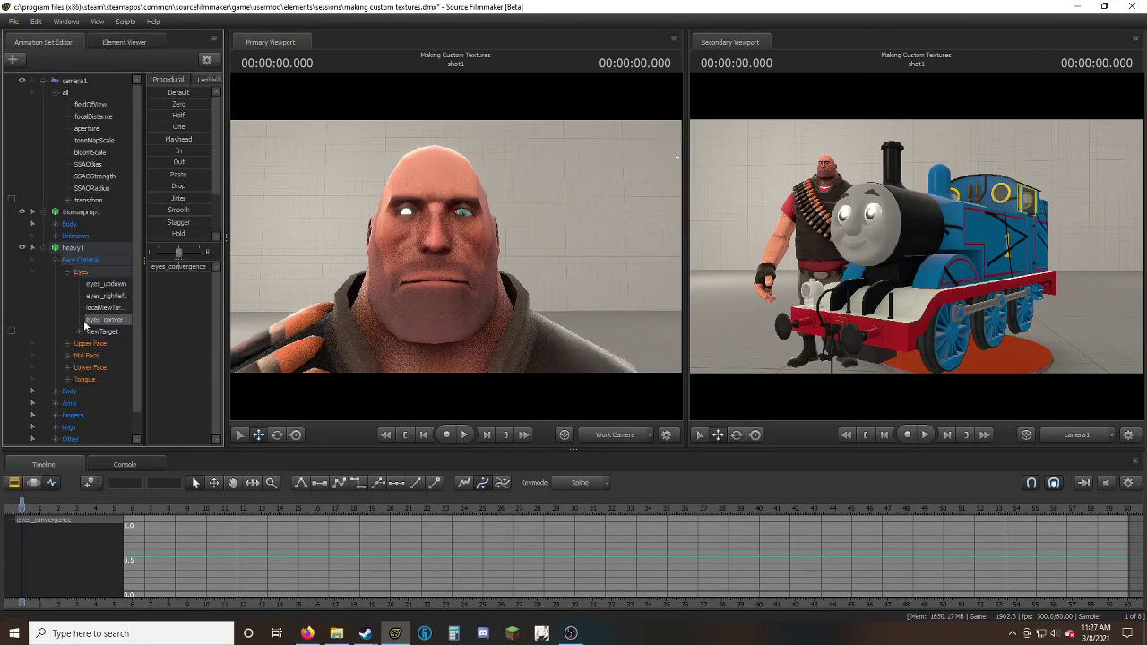
pyautogui.click(80, 346)
# Frame Heavy and Thomas together in the work camera to examine both models with their custom textures.
pyautogui.press('s')
pyautogui.moveTo(240, 308); pyautogui.dragTo(306, 289)
pyautogui.press('w')
pyautogui.press('d')
pyautogui.press('s')
pyautogui.press('w')
pyautogui.moveTo(476, 269); pyautogui.dragTo(469, 268)
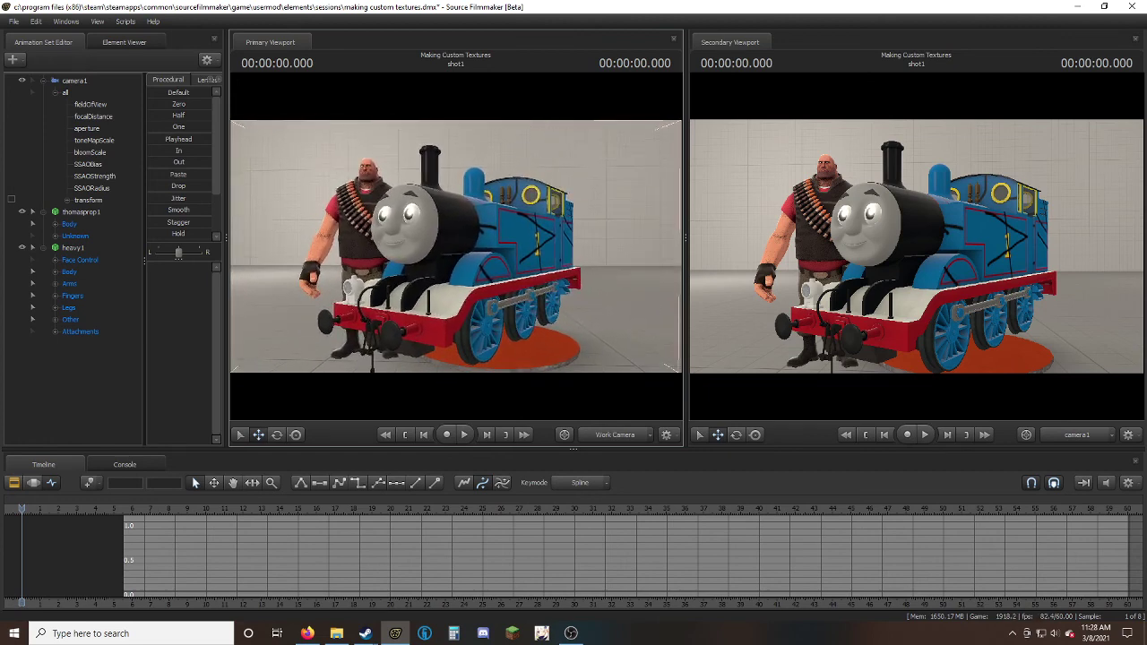